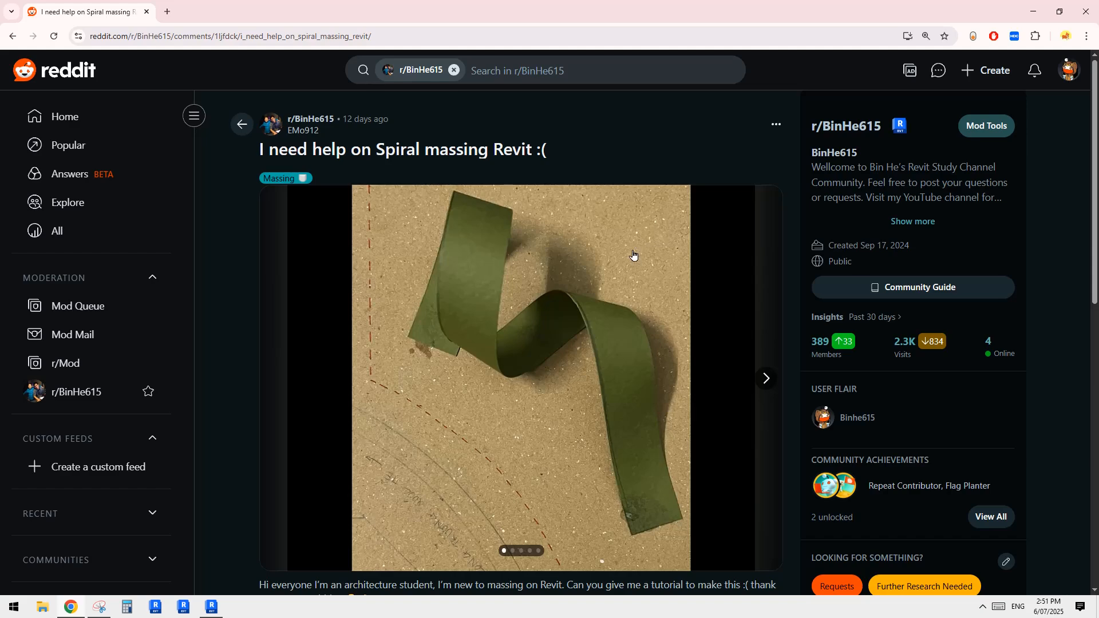
pyautogui.scroll(-3, 589, 301)
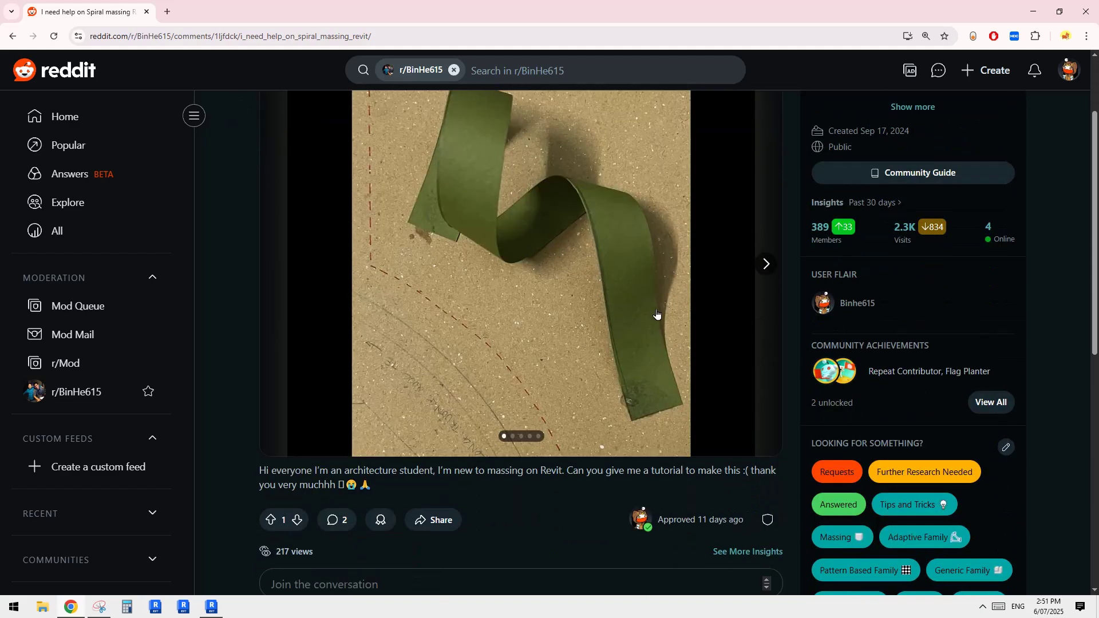
# Flip through the reference photos of the twisted paper ribbon on Reddit.
pyautogui.click(767, 264)
pyautogui.click(276, 264)
pyautogui.click(766, 264)
pyautogui.click(767, 268)
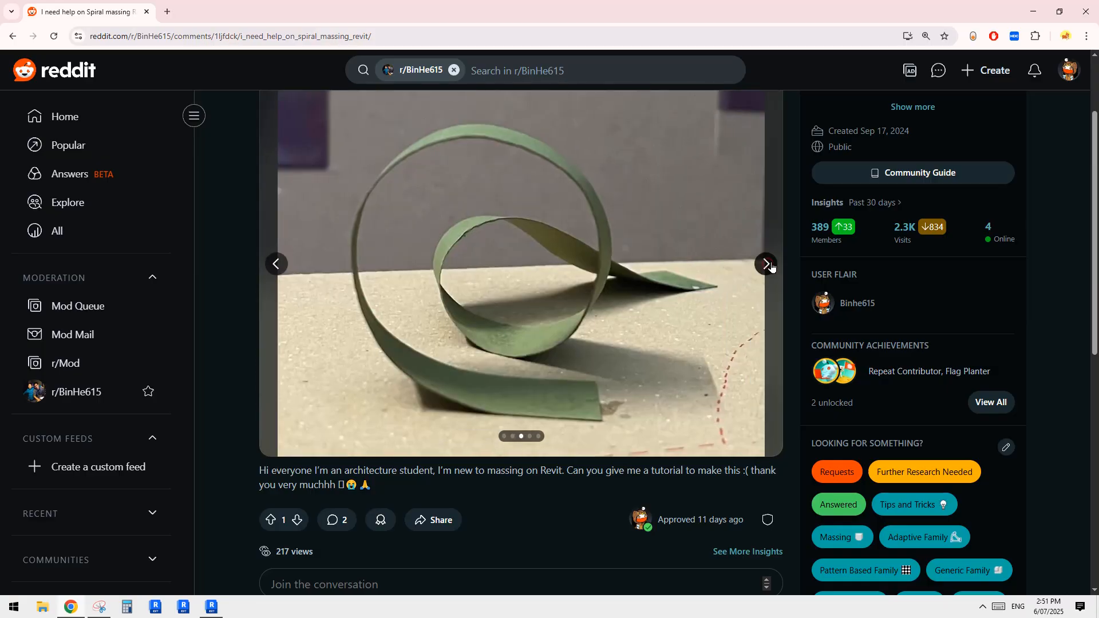
pyautogui.click(275, 264)
pyautogui.click(276, 266)
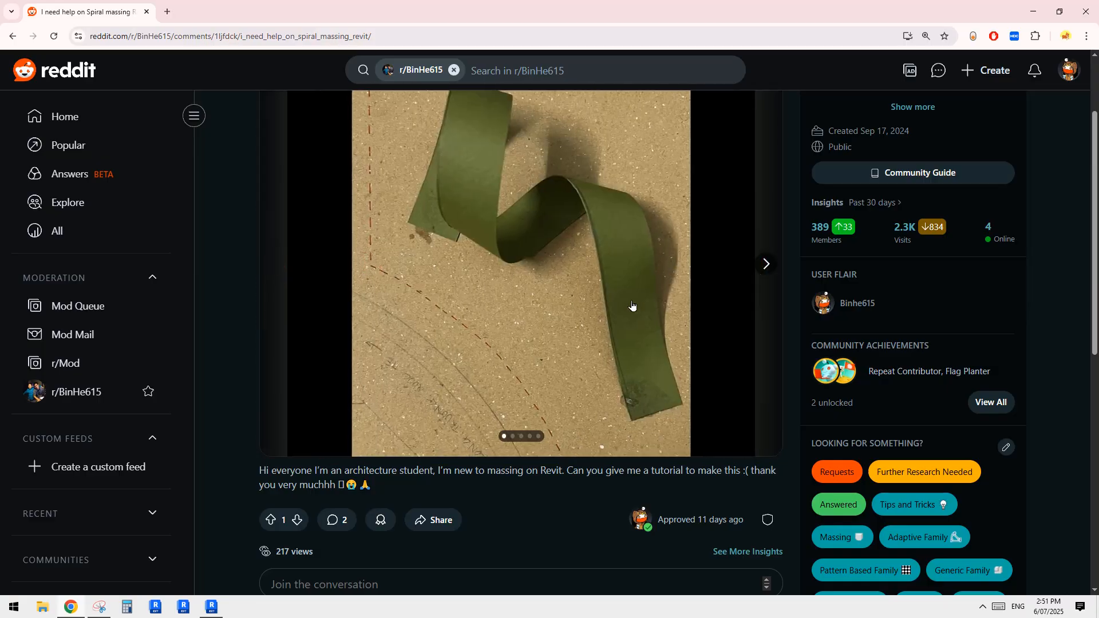
pyautogui.scroll(3, 633, 305)
pyautogui.scroll(-2, 577, 310)
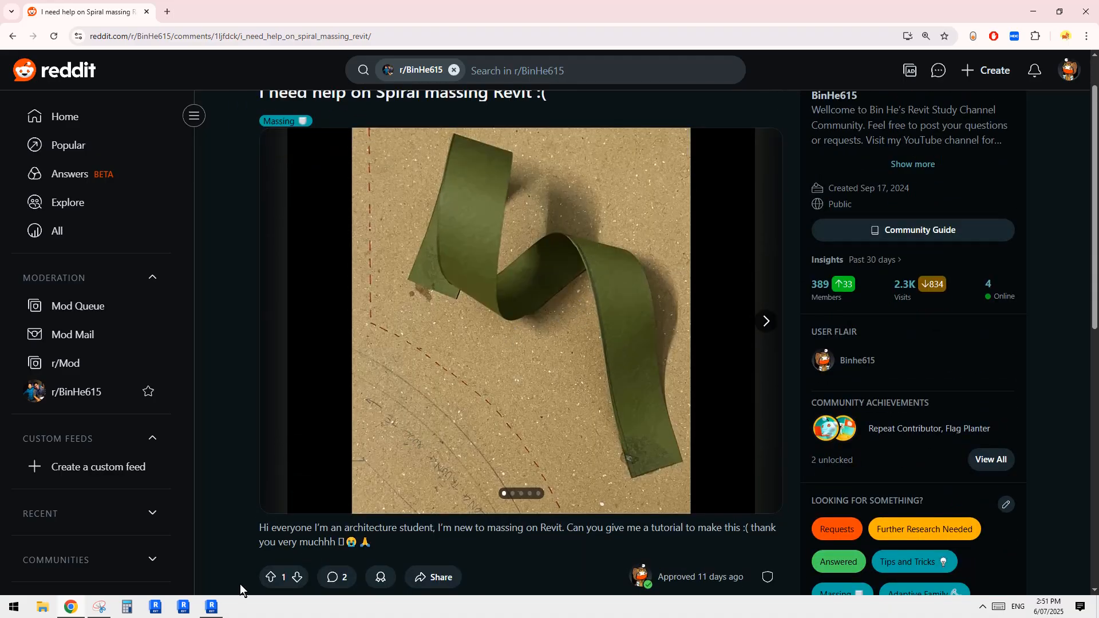
# Inspect the existing twisting ribbon mass in Revit from all sides, then clear the selection.
pyautogui.click(211, 608)
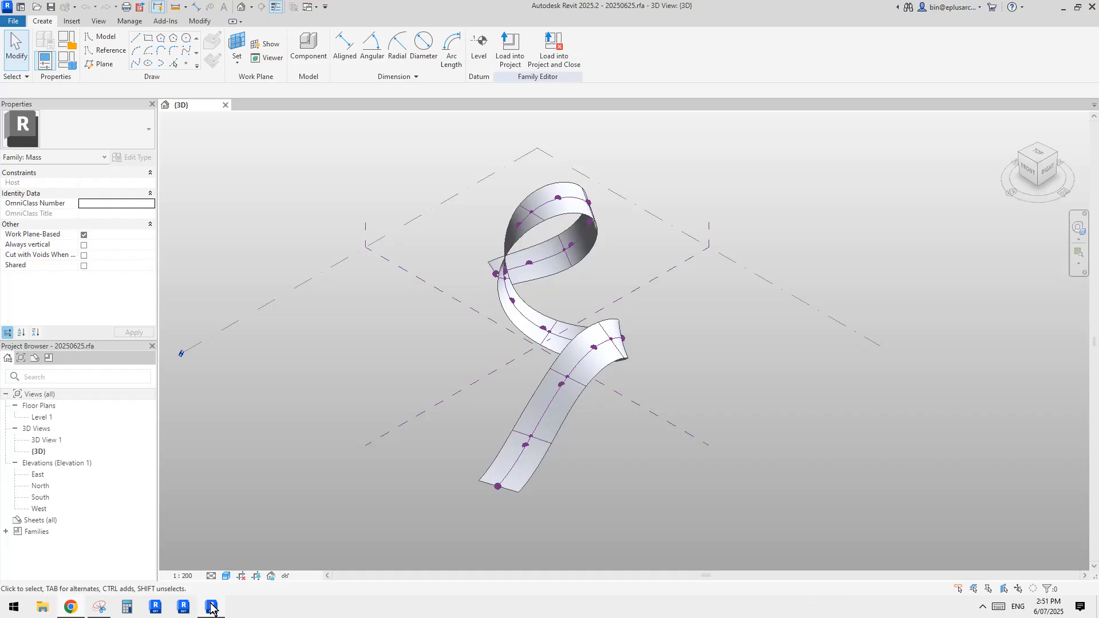
pyautogui.moveTo(549, 361)
pyautogui.keyDown('shift'); pyautogui.mouseDown(button='middle')
pyautogui.moveTo(617, 375)
pyautogui.moveTo(581, 371)
pyautogui.mouseUp(button='middle'); pyautogui.keyUp('shift')
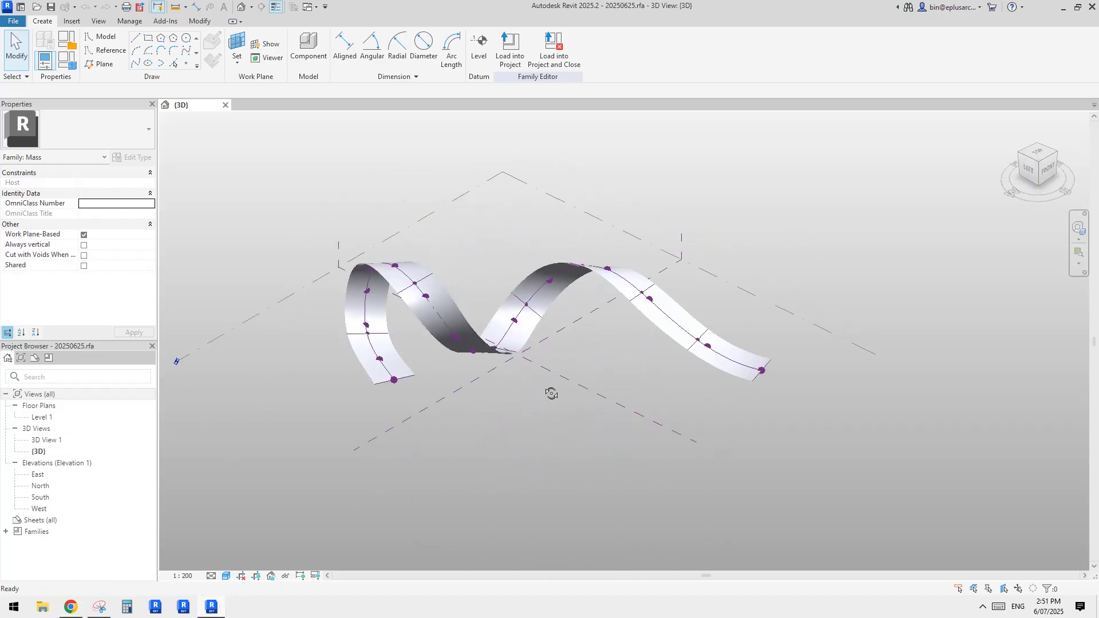
pyautogui.click(537, 327)
pyautogui.moveTo(531, 339)
pyautogui.keyDown('shift'); pyautogui.mouseDown(button='middle')
pyautogui.moveTo(590, 362)
pyautogui.moveTo(591, 388)
pyautogui.moveTo(481, 379)
pyautogui.mouseUp(button='middle'); pyautogui.keyUp('shift')
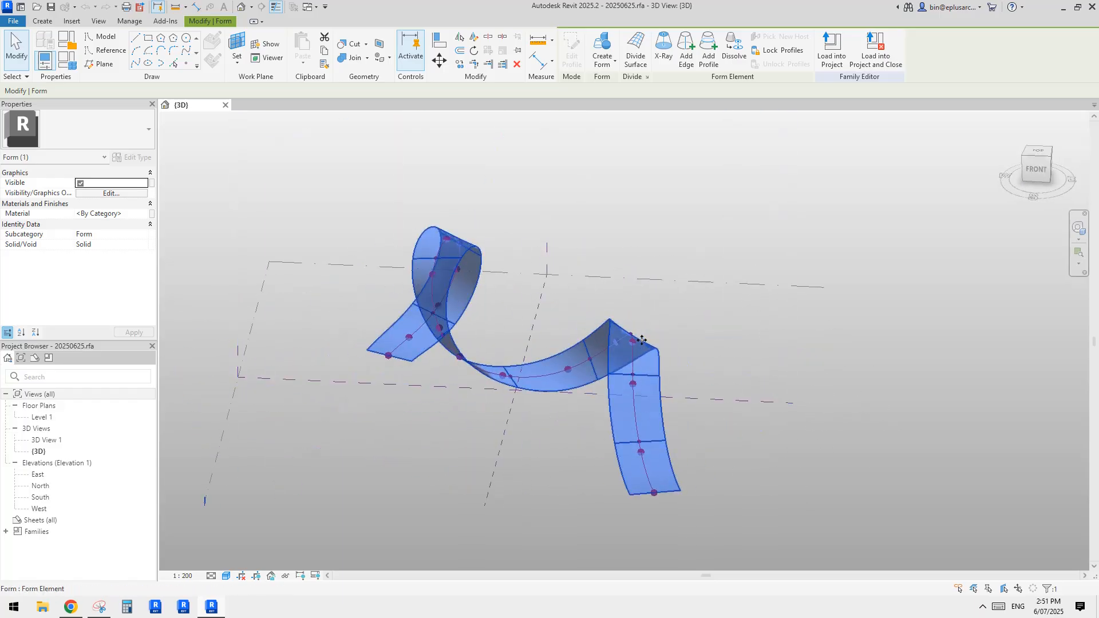
pyautogui.keyDown('shift'); pyautogui.moveTo(592, 369); pyautogui.dragTo(704, 425, button='middle'); pyautogui.keyUp('shift')
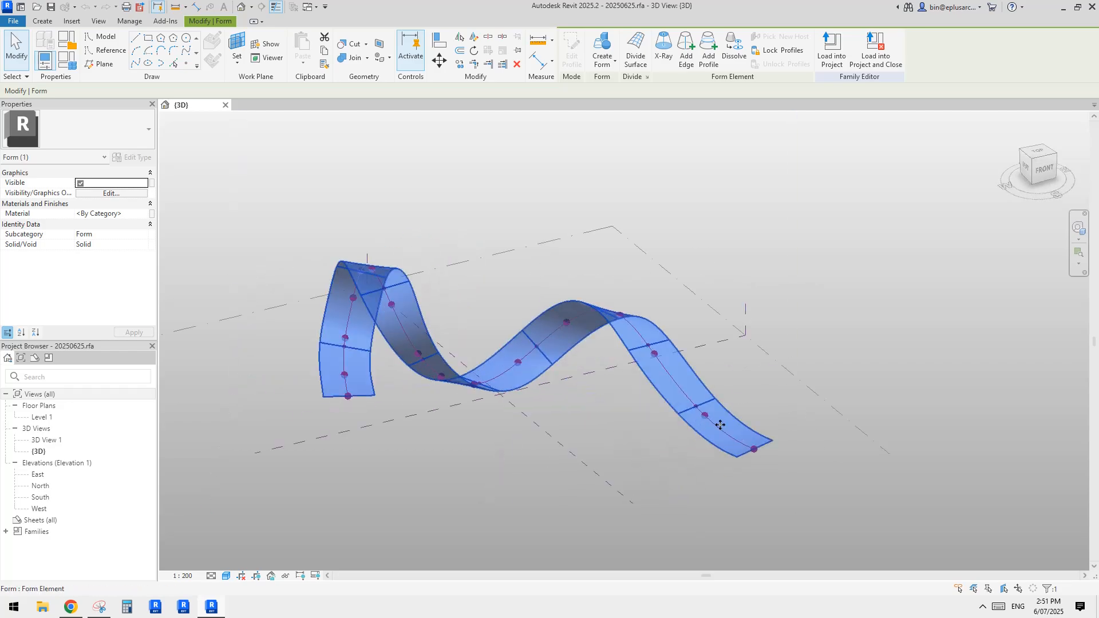
pyautogui.keyDown('shift'); pyautogui.moveTo(537, 372); pyautogui.dragTo(642, 439, button='middle'); pyautogui.keyUp('shift')
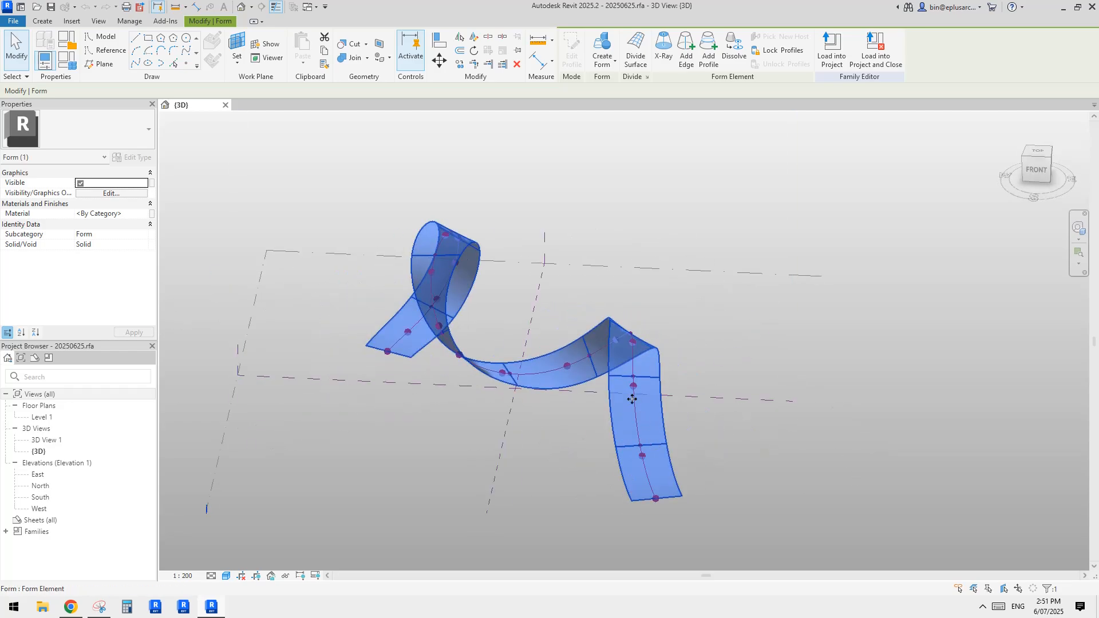
pyautogui.keyDown('shift'); pyautogui.moveTo(434, 351); pyautogui.dragTo(535, 404, button='middle'); pyautogui.keyUp('shift')
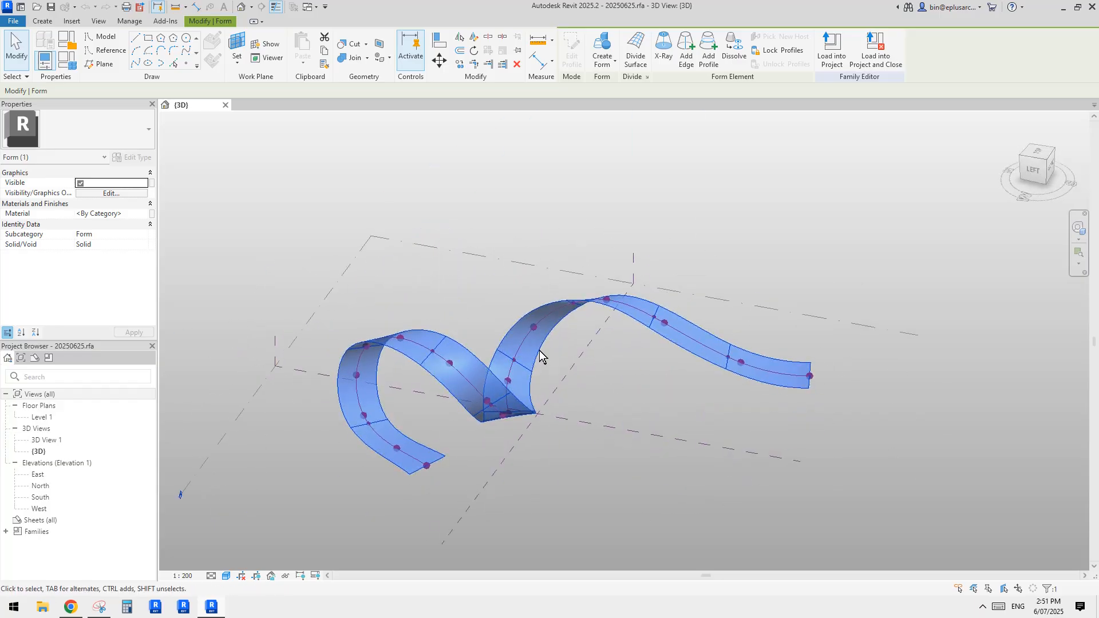
pyautogui.keyDown('shift'); pyautogui.moveTo(542, 356); pyautogui.dragTo(601, 356, button='middle'); pyautogui.keyUp('shift')
pyautogui.keyDown('shift'); pyautogui.moveTo(468, 348); pyautogui.dragTo(640, 364, button='middle'); pyautogui.keyUp('shift')
pyautogui.keyDown('shift'); pyautogui.moveTo(464, 383); pyautogui.dragTo(638, 420, button='middle'); pyautogui.keyUp('shift')
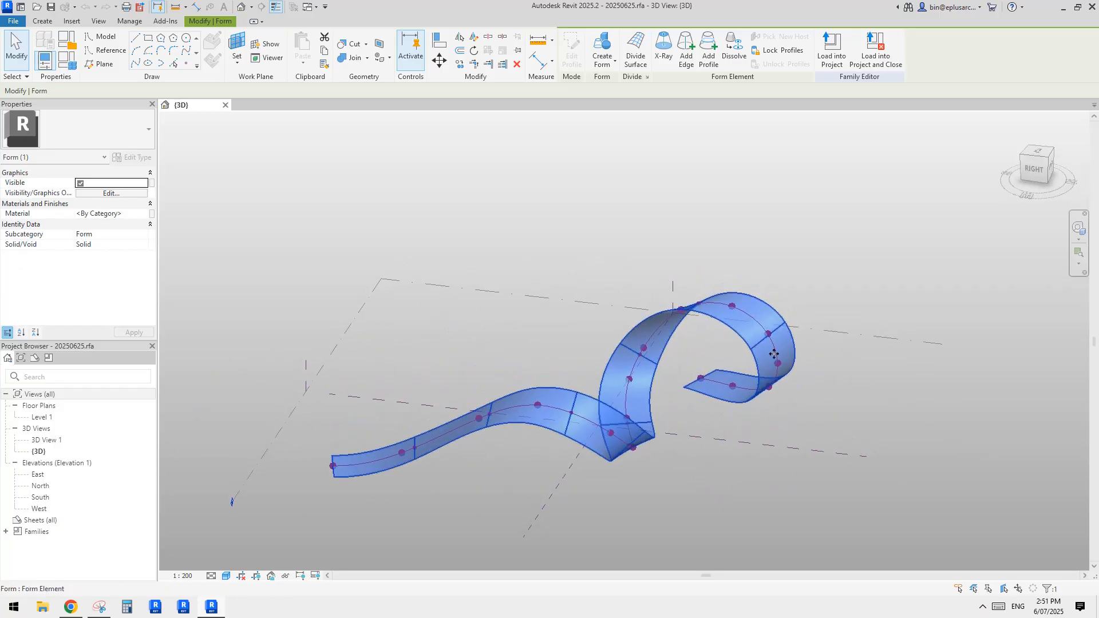
pyautogui.moveTo(760, 337)
pyautogui.keyDown('shift'); pyautogui.mouseDown(button='middle')
pyautogui.moveTo(472, 324)
pyautogui.moveTo(253, 275)
pyautogui.moveTo(360, 304)
pyautogui.moveTo(661, 284)
pyautogui.moveTo(550, 306)
pyautogui.moveTo(663, 377)
pyautogui.moveTo(533, 421)
pyautogui.moveTo(473, 421)
pyautogui.moveTo(545, 378)
pyautogui.moveTo(460, 331)
pyautogui.mouseUp(button='middle'); pyautogui.keyUp('shift')
pyautogui.click(643, 347)
pyautogui.click(459, 331)
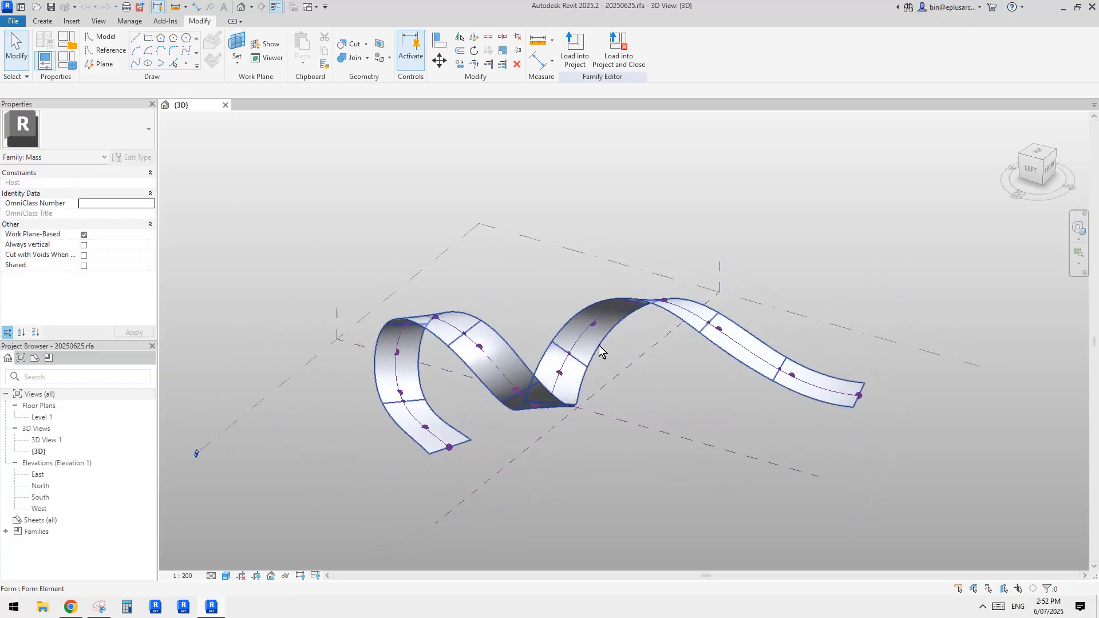
pyautogui.click(906, 293)
pyautogui.moveTo(906, 293); pyautogui.dragTo(528, 283, button='middle')
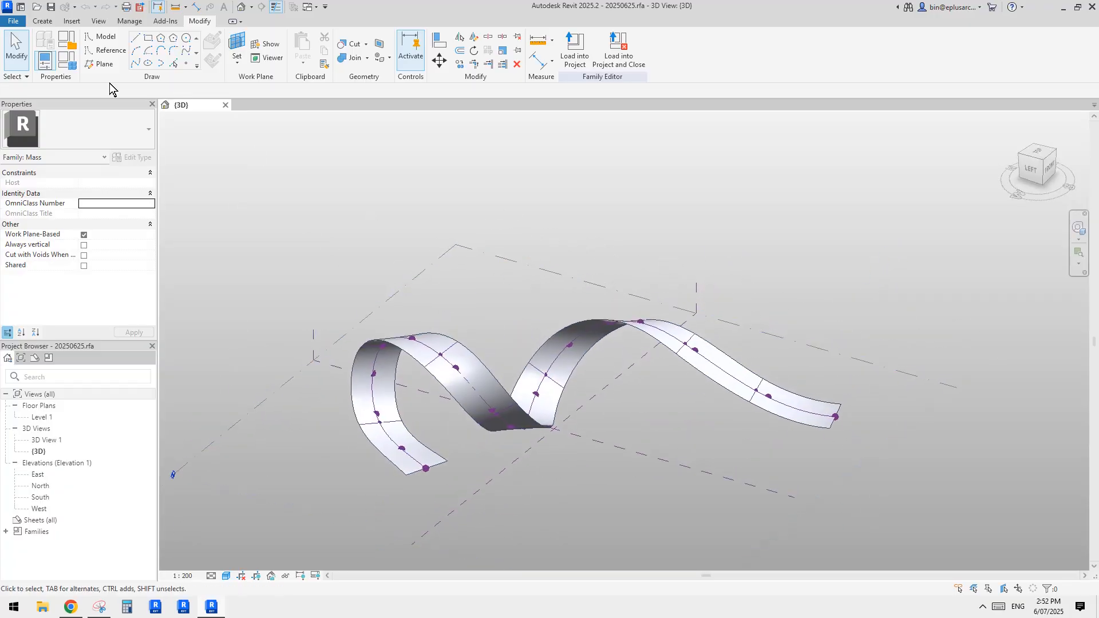
# Create a new conceptual mass family from the Metric Mass template.
pyautogui.click(14, 20)
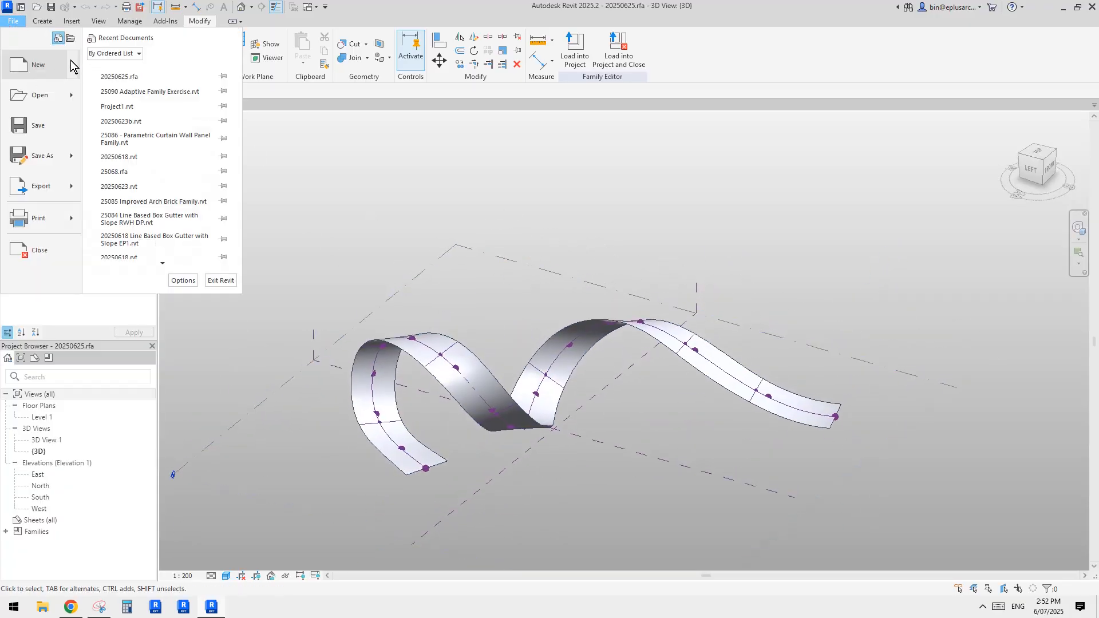
pyautogui.moveTo(38, 64)
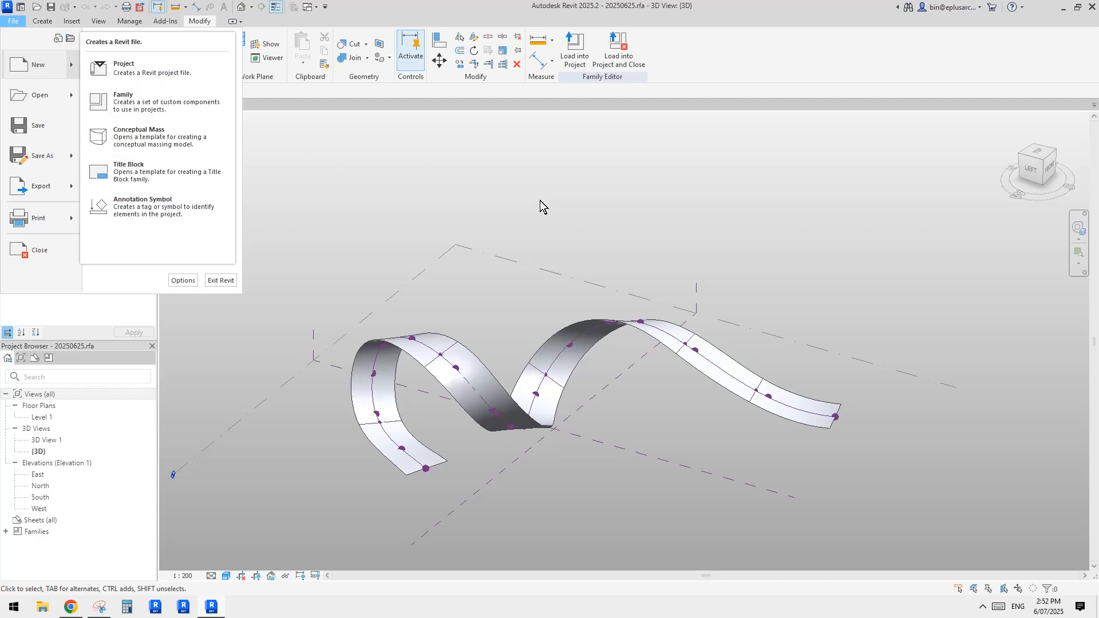
pyautogui.click(155, 101)
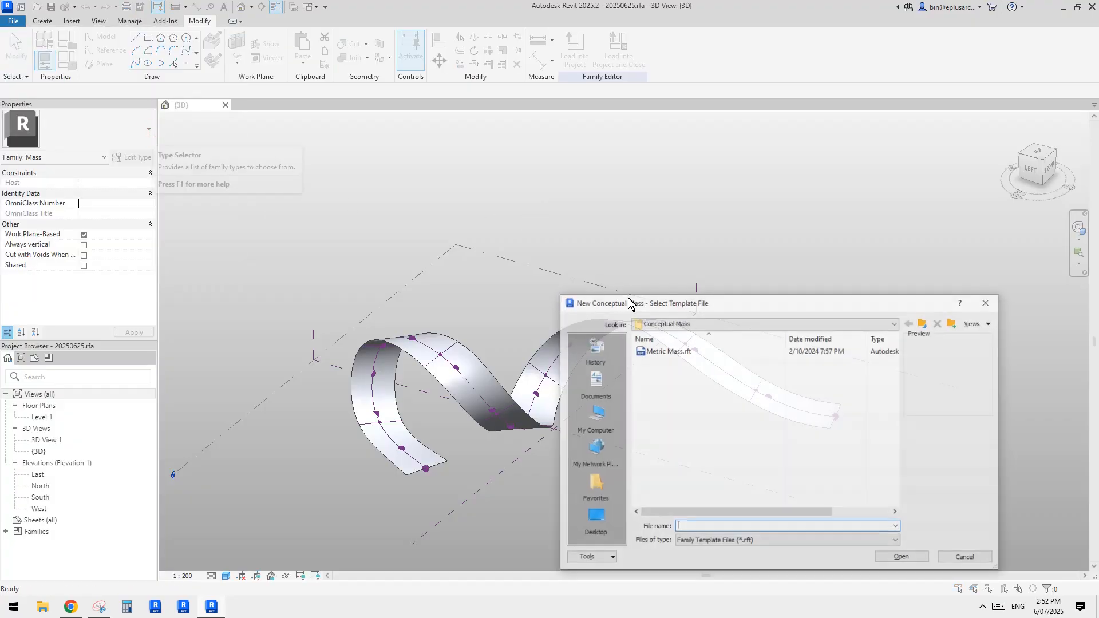
pyautogui.doubleClick(687, 351)
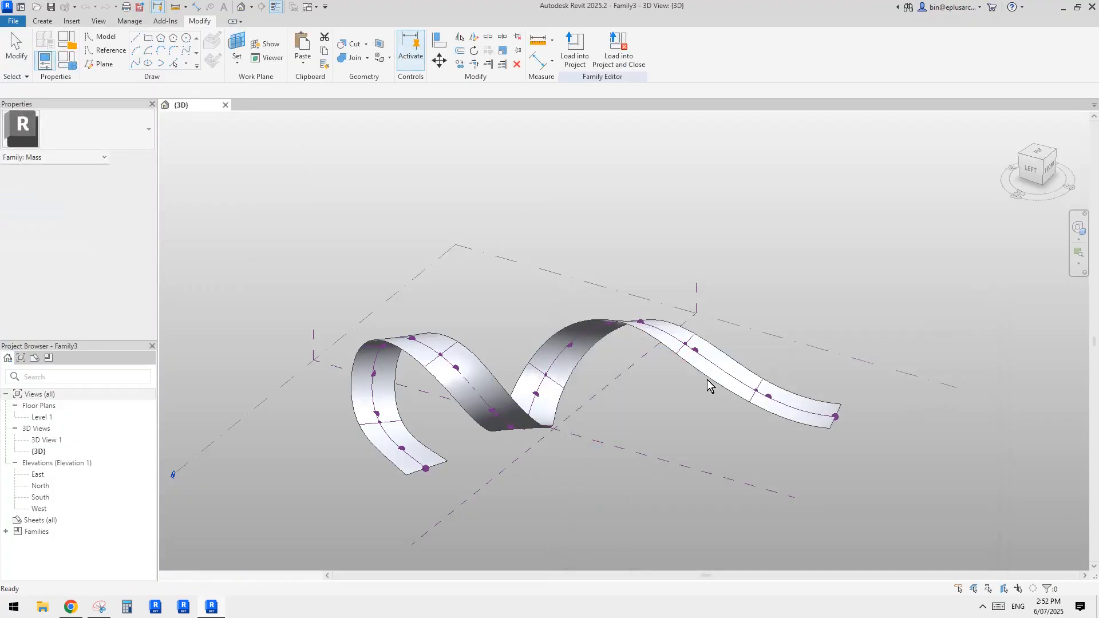
pyautogui.moveTo(685, 373)
pyautogui.keyDown('shift'); pyautogui.mouseDown(button='middle')
pyautogui.moveTo(600, 425)
pyautogui.moveTo(692, 430)
pyautogui.moveTo(695, 373)
pyautogui.mouseUp(button='middle'); pyautogui.keyUp('shift')
# Switch to the Reddit ribbon photo in Chrome.
pyautogui.click(73, 608)
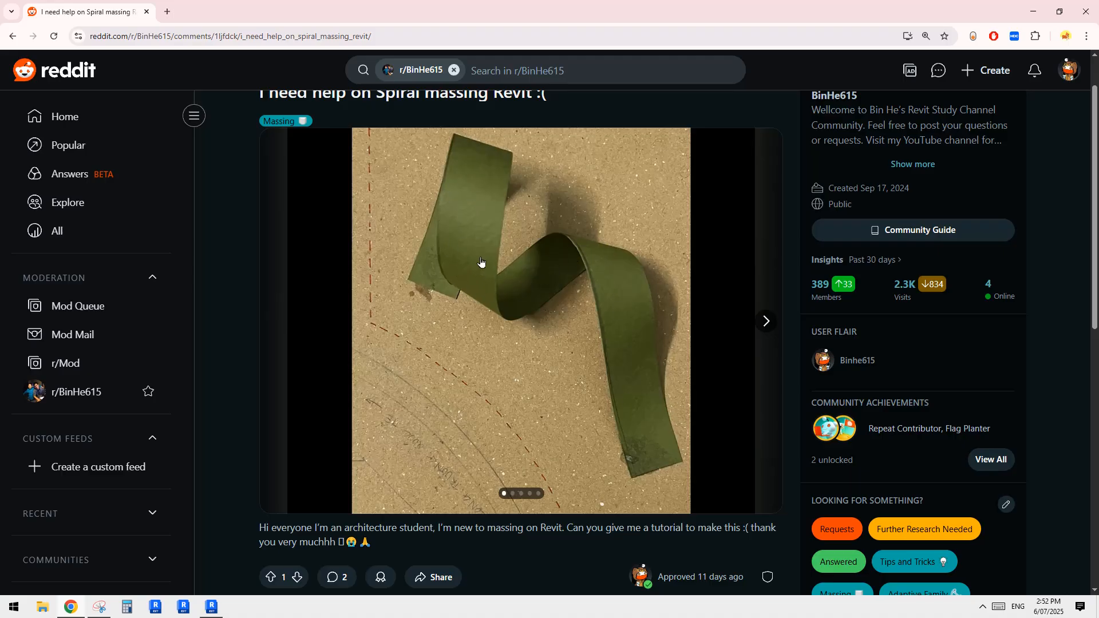
# On the Level 1 plan, start a reference Spline Through Points, checking the ribbon photo.
pyautogui.click(212, 608)
pyautogui.doubleClick(42, 417)
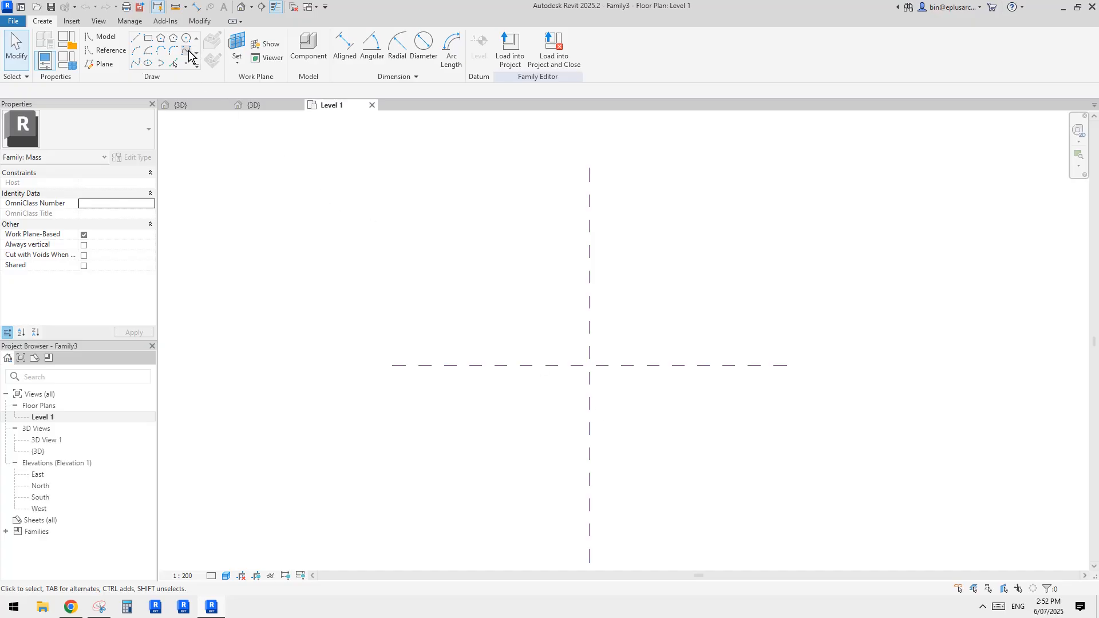
pyautogui.click(140, 67)
pyautogui.click(110, 49)
pyautogui.click(136, 65)
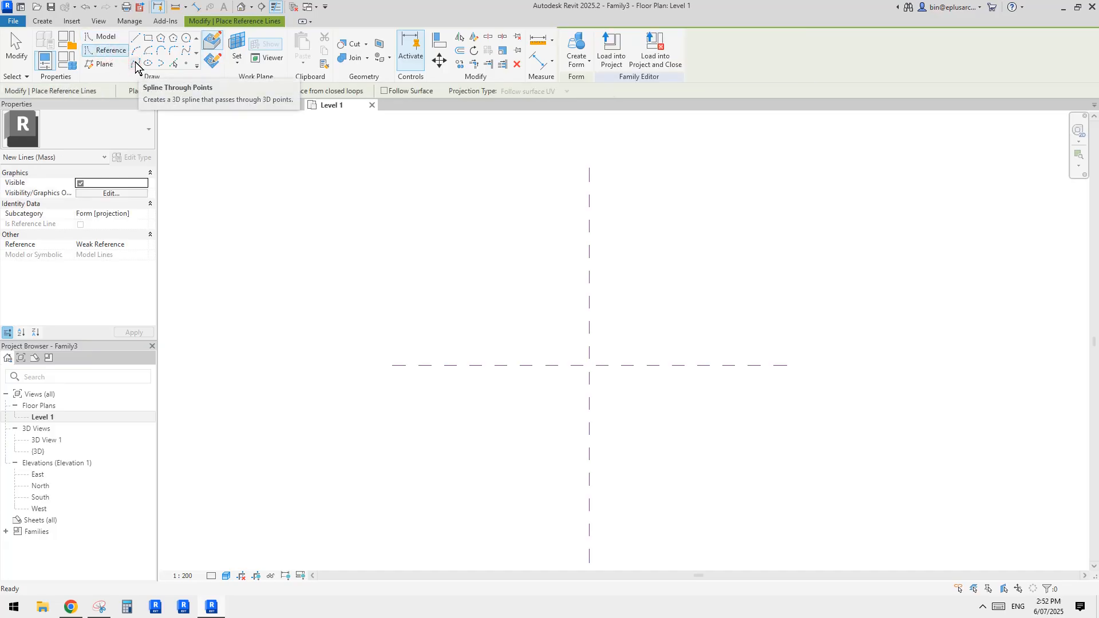
pyautogui.click(134, 62)
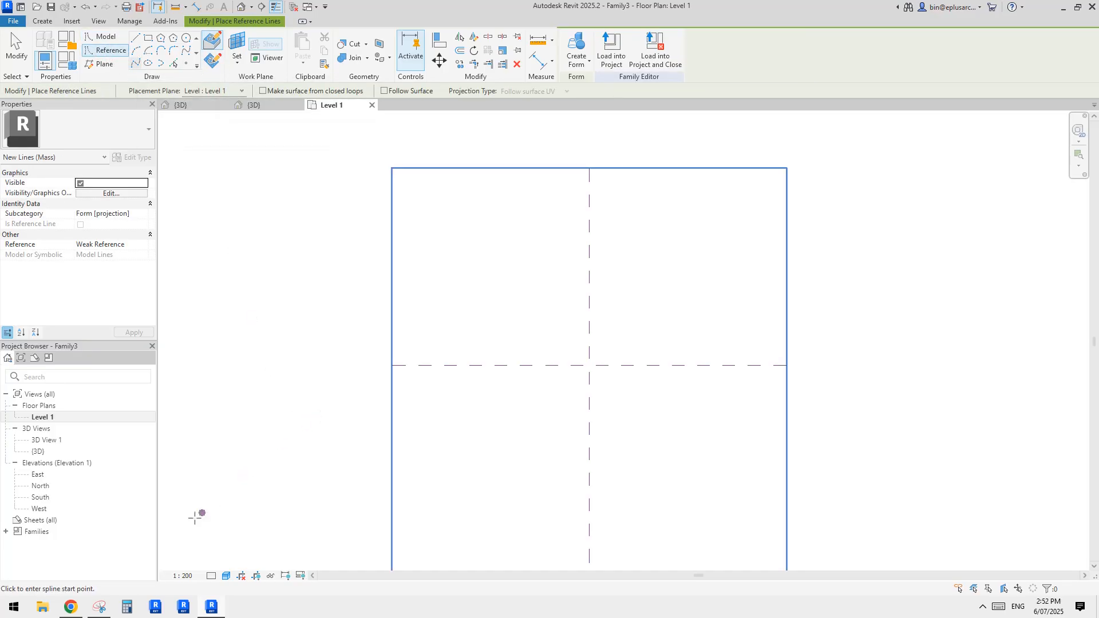
pyautogui.click(72, 607)
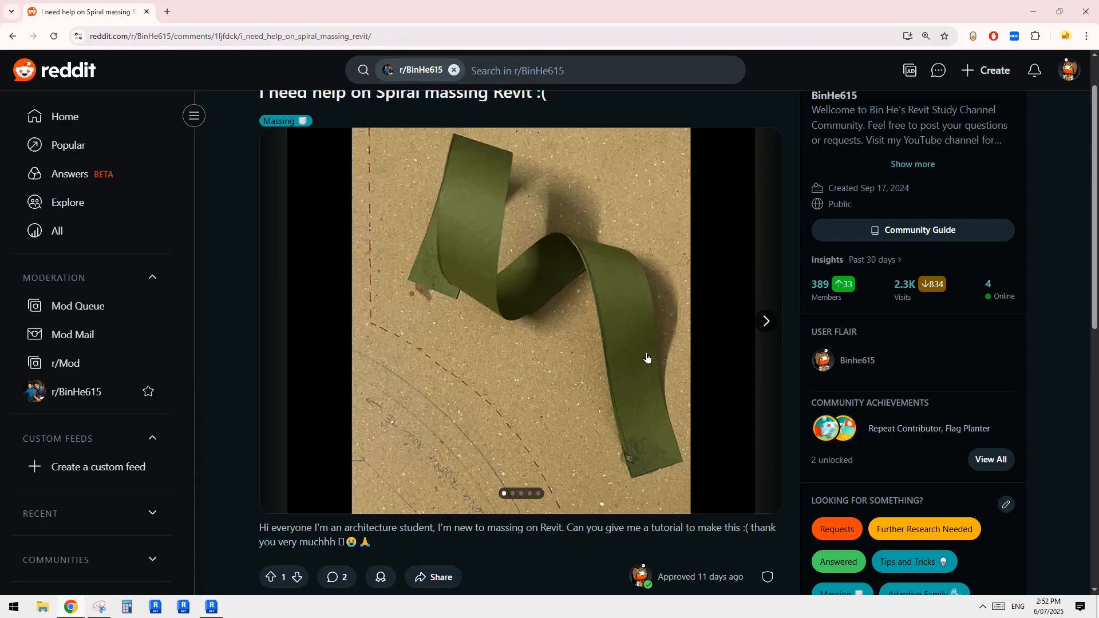
pyautogui.click(211, 607)
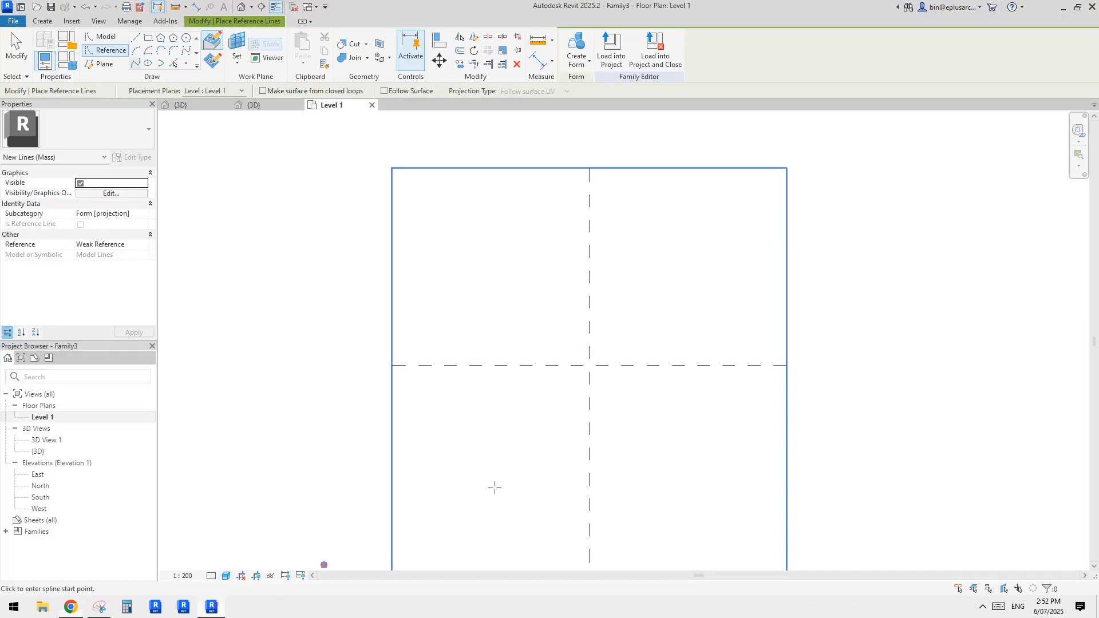
# Place spline points from lower right curling up-left to trace the ribbon path, then finish.
pyautogui.click(718, 515)
pyautogui.click(693, 339)
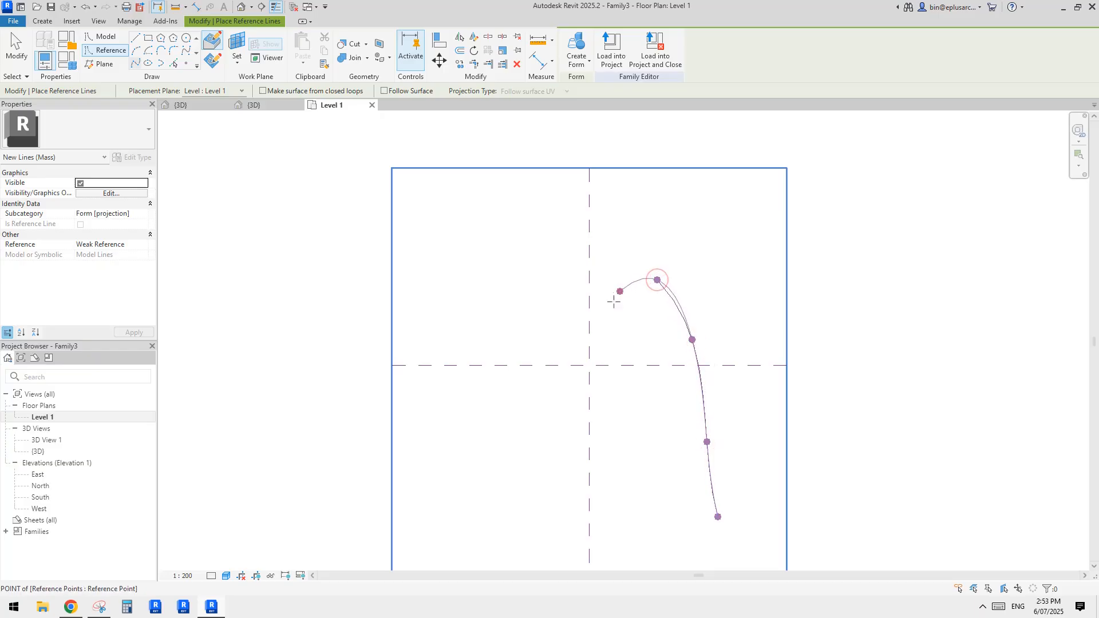
pyautogui.click(600, 345)
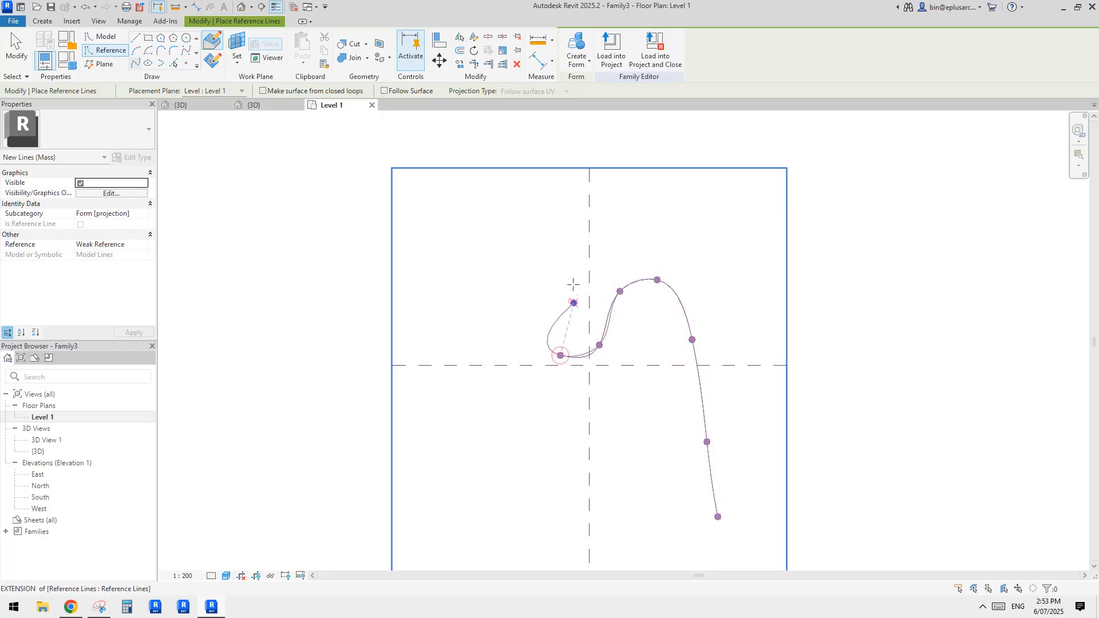
pyautogui.click(70, 607)
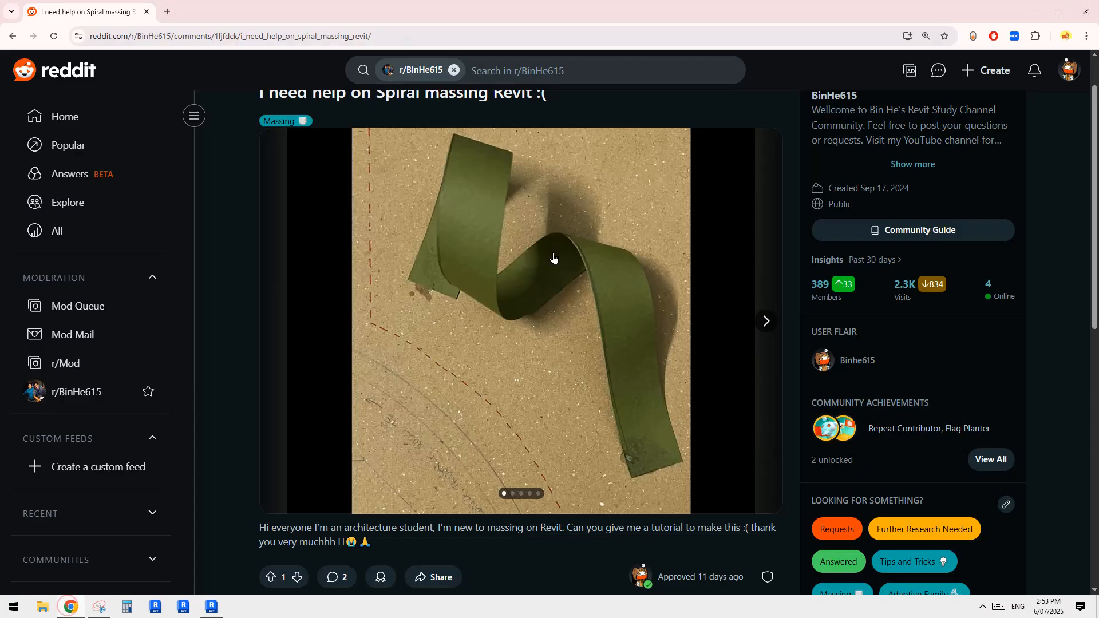
pyautogui.click(213, 607)
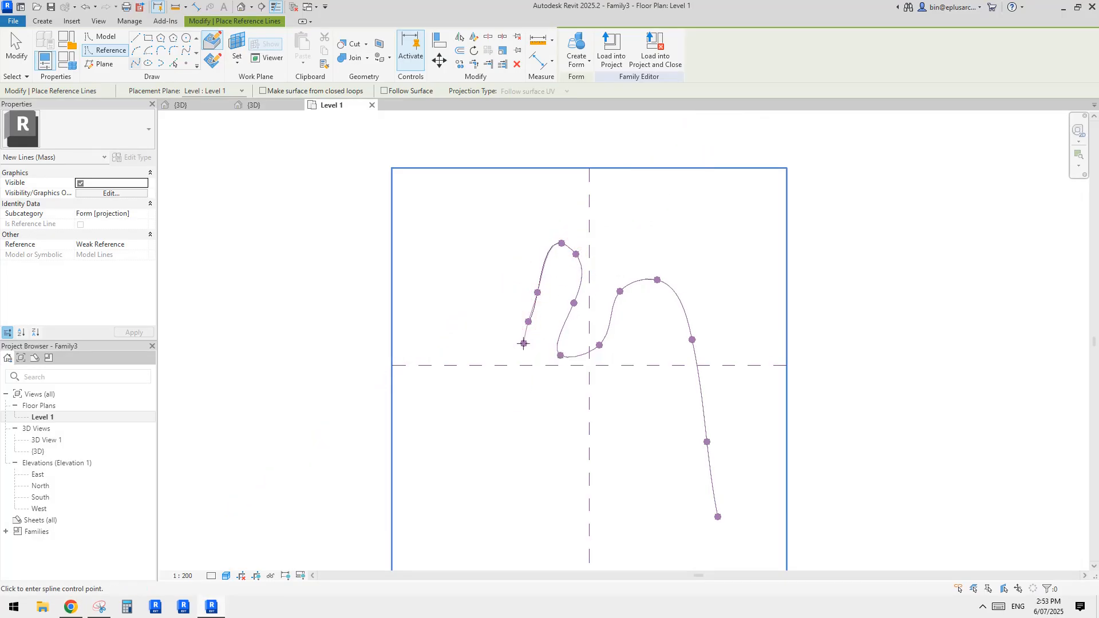
pyautogui.press('Escape')
# View the flat spline in 3D from an angle above and compare it with the ribbon photo.
pyautogui.click(697, 345)
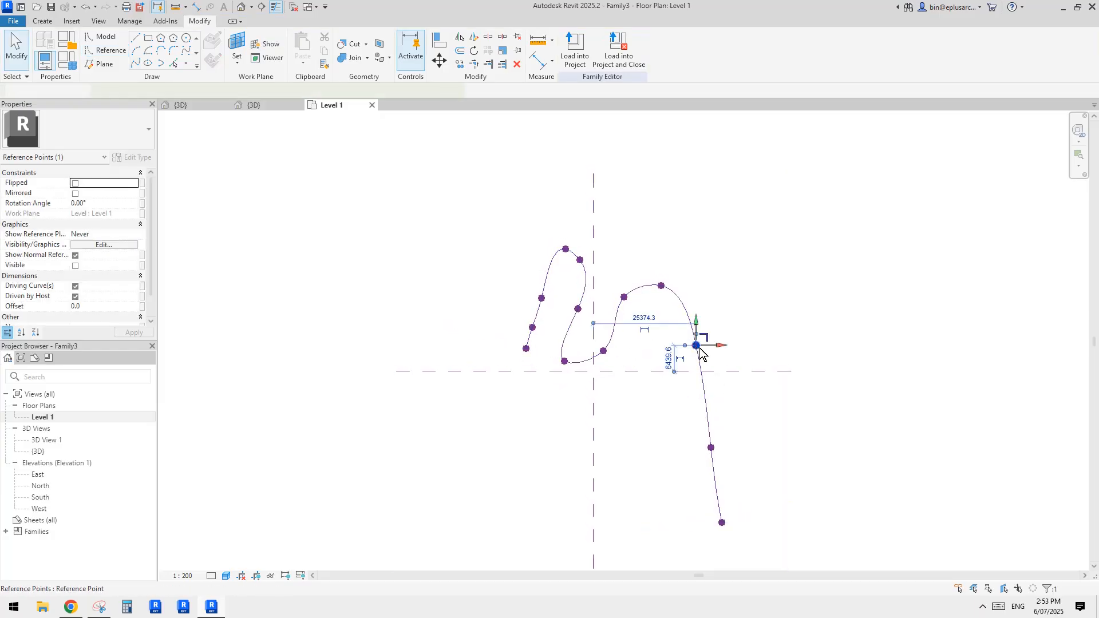
pyautogui.click(253, 104)
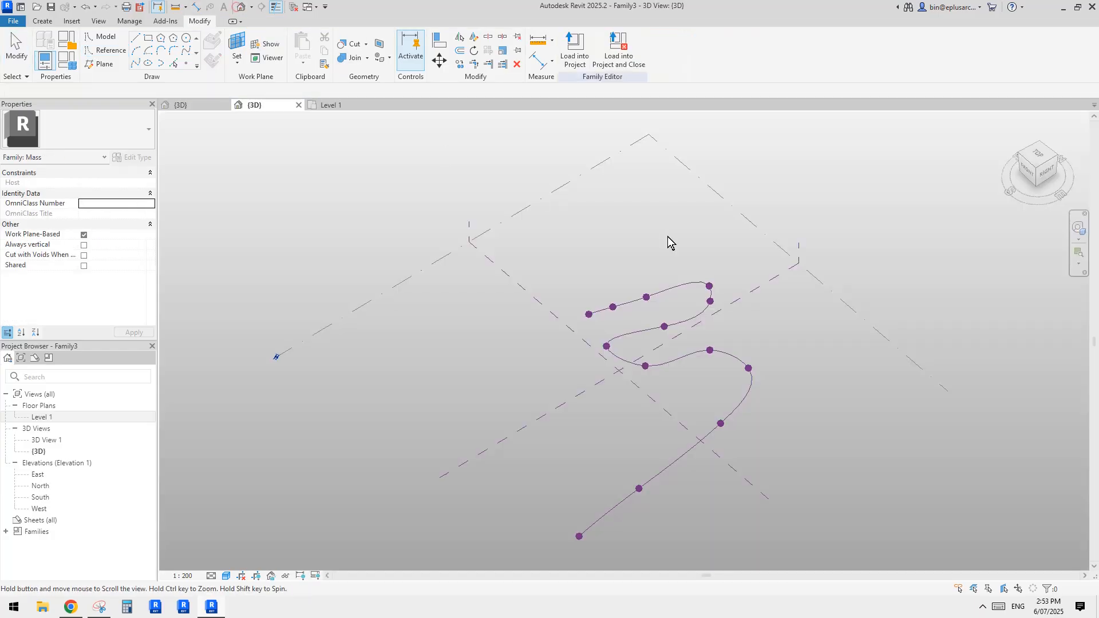
pyautogui.keyDown('shift'); pyautogui.moveTo(667, 236); pyautogui.dragTo(632, 183, button='middle'); pyautogui.keyUp('shift')
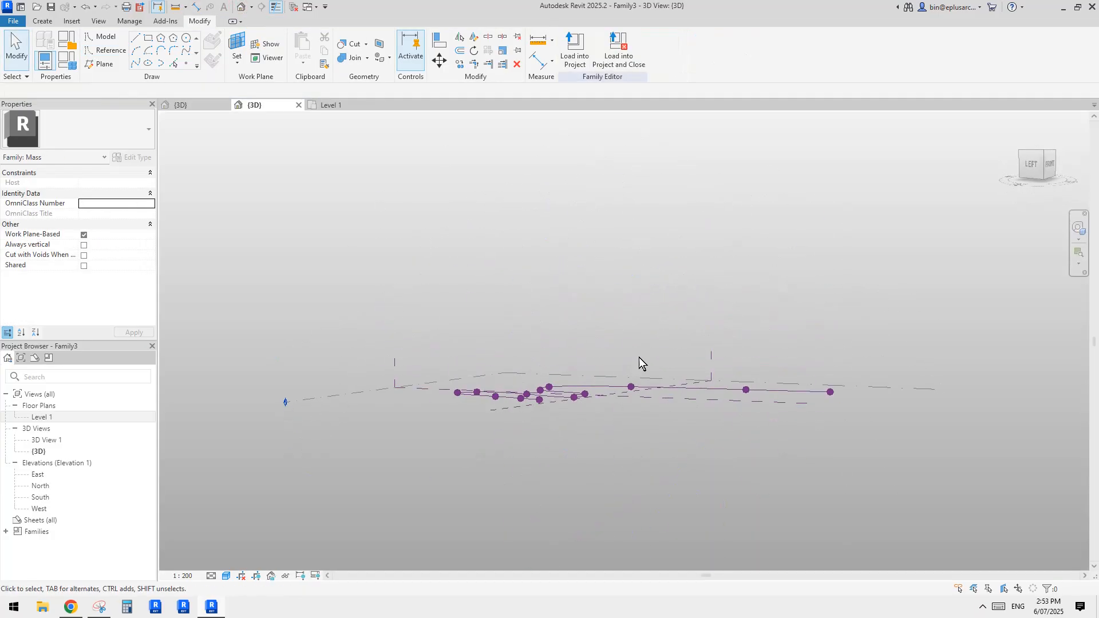
pyautogui.keyDown('shift'); pyautogui.moveTo(639, 357); pyautogui.dragTo(229, 486, button='middle'); pyautogui.keyUp('shift')
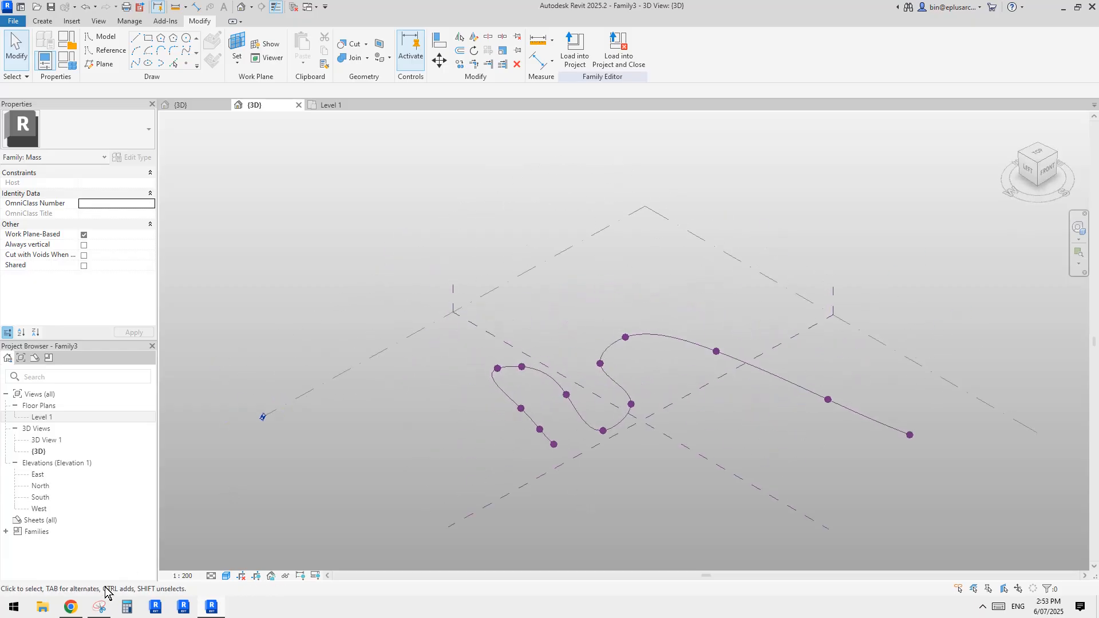
pyautogui.click(71, 607)
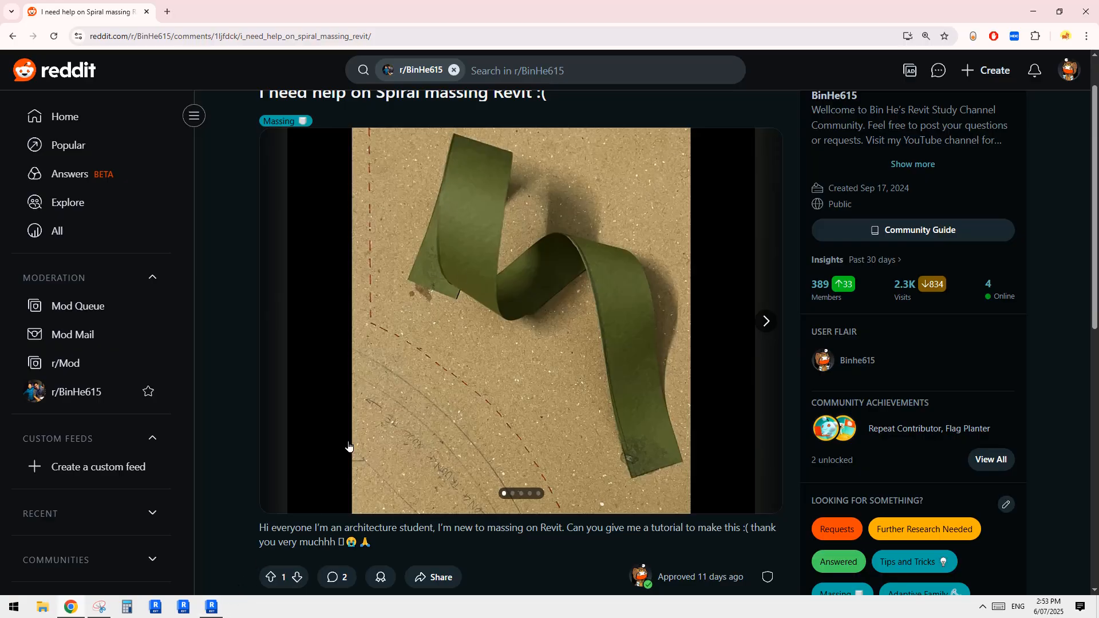
pyautogui.click(211, 606)
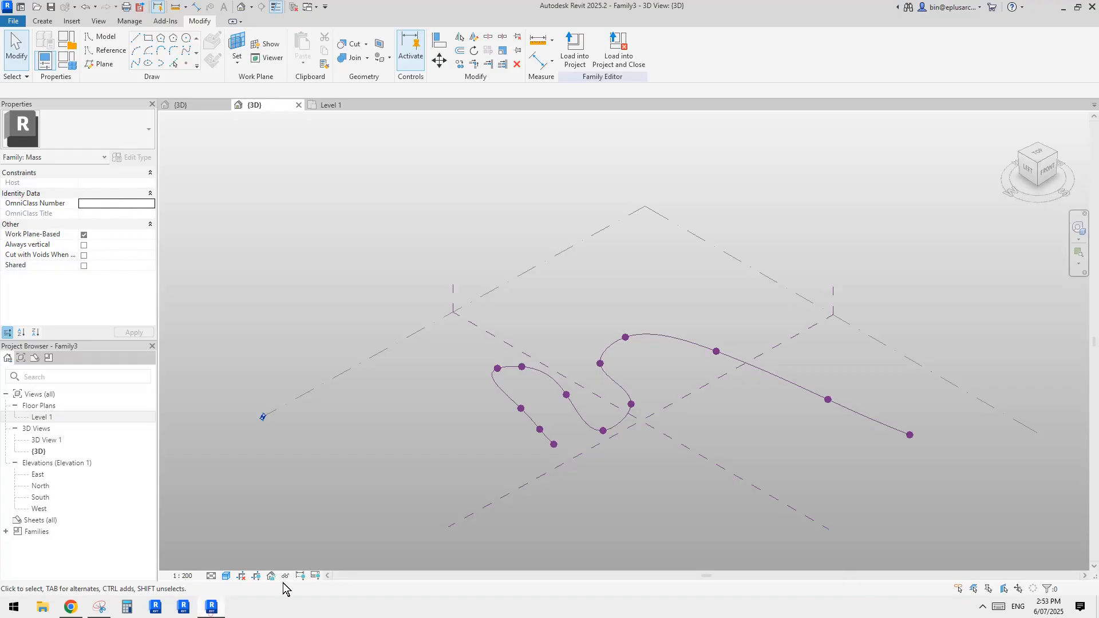
# Raise two spline points along Z so the curve rises steeply off the level.
pyautogui.keyDown('shift'); pyautogui.moveTo(532, 386); pyautogui.dragTo(668, 350, button='middle'); pyautogui.keyUp('shift')
pyautogui.click(652, 347)
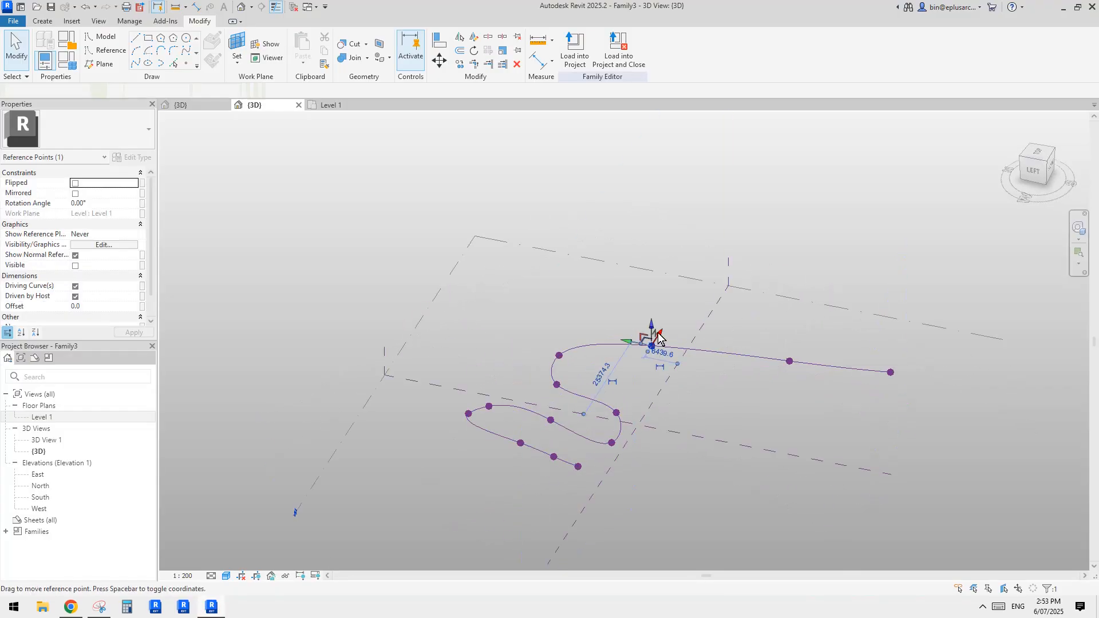
pyautogui.moveTo(652, 346); pyautogui.dragTo(652, 292)
pyautogui.keyDown('shift'); pyautogui.moveTo(652, 292); pyautogui.dragTo(530, 314, button='middle'); pyautogui.keyUp('shift')
pyautogui.click(564, 328)
pyautogui.click(564, 328)
pyautogui.moveTo(564, 328); pyautogui.dragTo(563, 296)
pyautogui.moveTo(593, 309)
pyautogui.keyDown('shift'); pyautogui.mouseDown(button='middle')
pyautogui.moveTo(565, 381)
pyautogui.moveTo(532, 391)
pyautogui.mouseUp(button='middle'); pyautogui.keyUp('shift')
pyautogui.click(532, 391)
# Lift two more spline points to different heights, checking the curve from around.
pyautogui.click(530, 388)
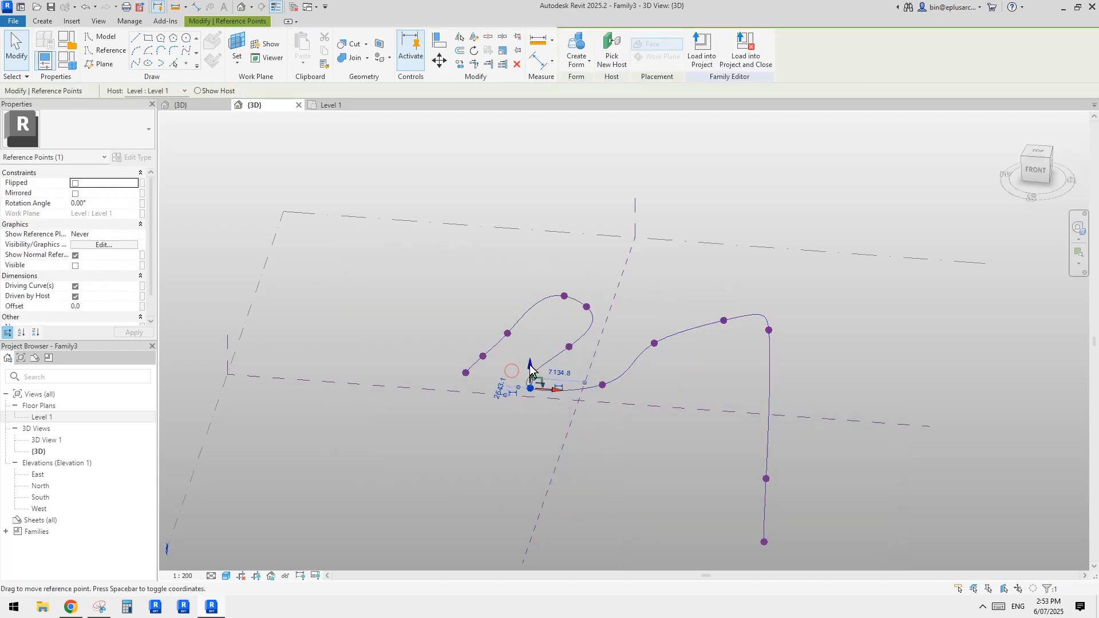
pyautogui.moveTo(531, 378); pyautogui.dragTo(533, 339)
pyautogui.keyDown('shift'); pyautogui.moveTo(559, 370); pyautogui.dragTo(601, 354, button='middle'); pyautogui.keyUp('shift')
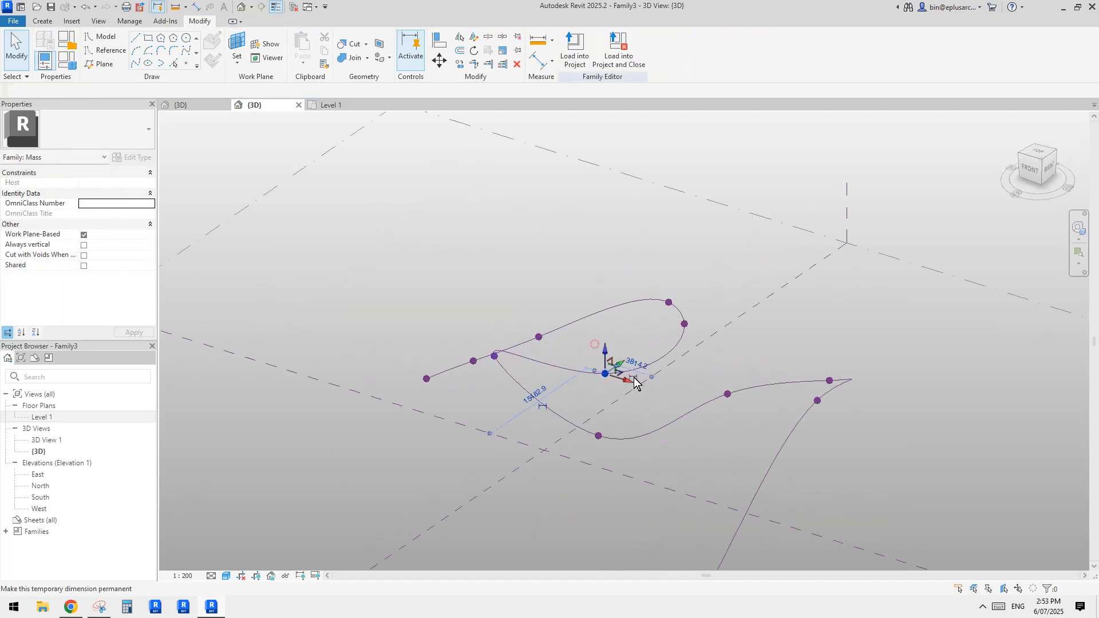
pyautogui.click(605, 371)
pyautogui.moveTo(605, 361); pyautogui.dragTo(607, 301)
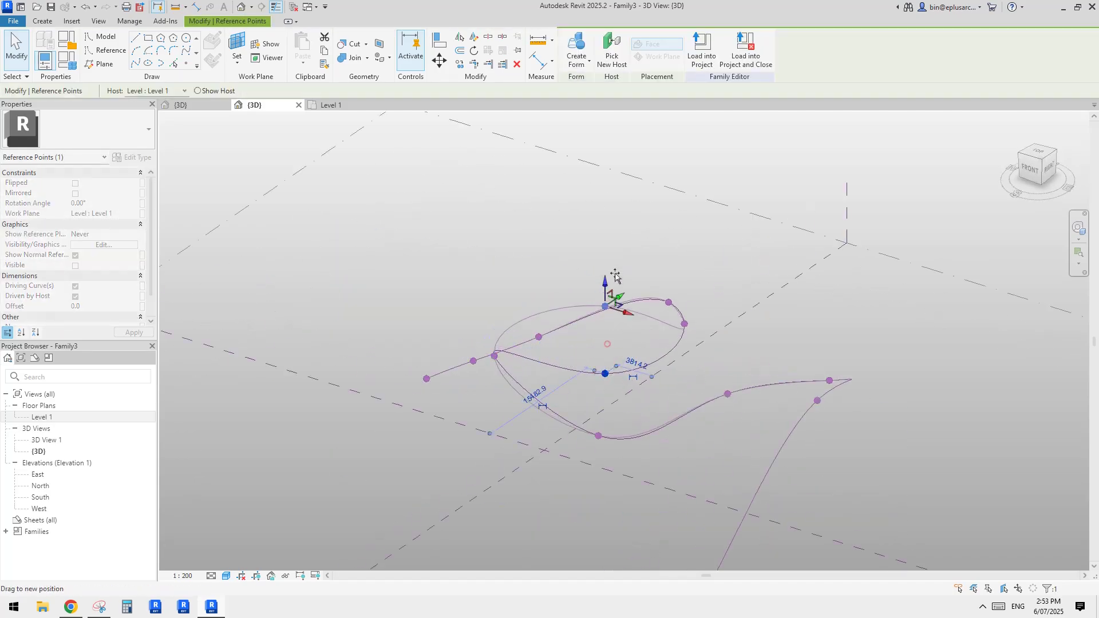
pyautogui.click(686, 322)
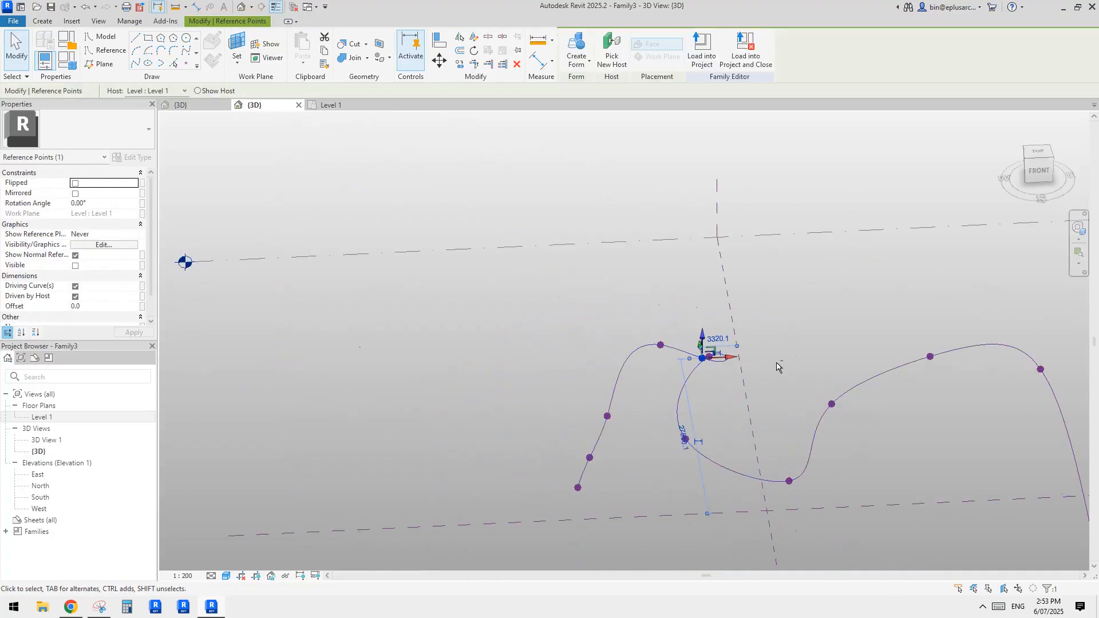
pyautogui.keyDown('shift'); pyautogui.moveTo(716, 360); pyautogui.dragTo(662, 355, button='middle'); pyautogui.keyUp('shift')
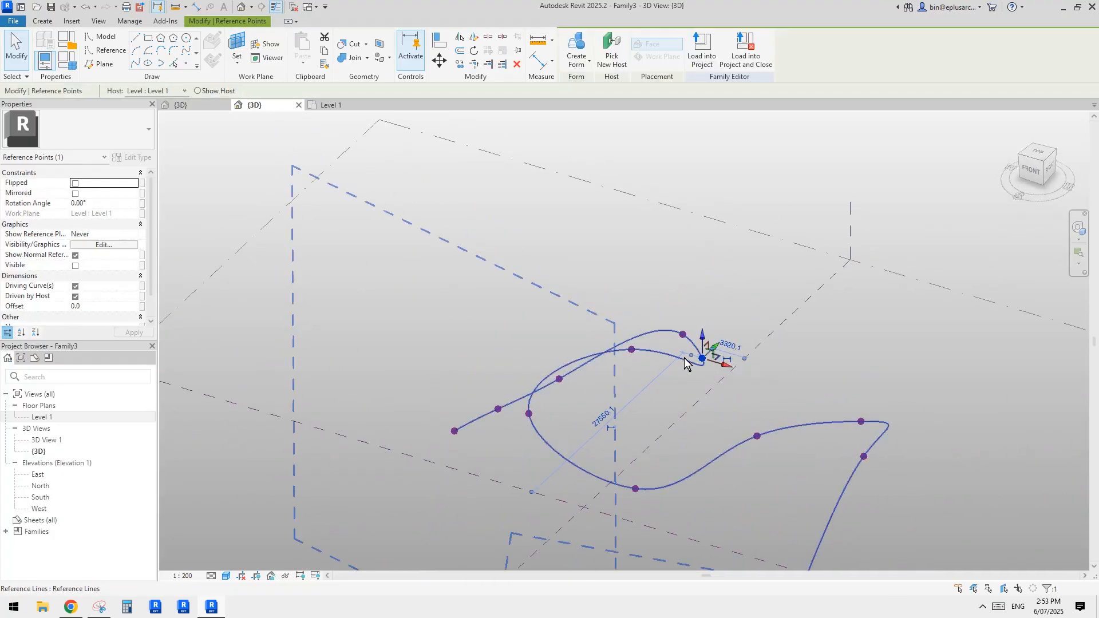
pyautogui.press('Escape')
pyautogui.moveTo(732, 350)
pyautogui.keyDown('shift'); pyautogui.mouseDown(button='middle')
pyautogui.moveTo(718, 334)
pyautogui.moveTo(674, 341)
pyautogui.mouseUp(button='middle'); pyautogui.keyUp('shift')
# Lift a ground-level point to medium height and slide another sideways to widen the loop.
pyautogui.moveTo(694, 268); pyautogui.dragTo(748, 303)
pyautogui.keyDown('shift'); pyautogui.moveTo(748, 303); pyautogui.dragTo(668, 277, button='middle'); pyautogui.keyUp('shift')
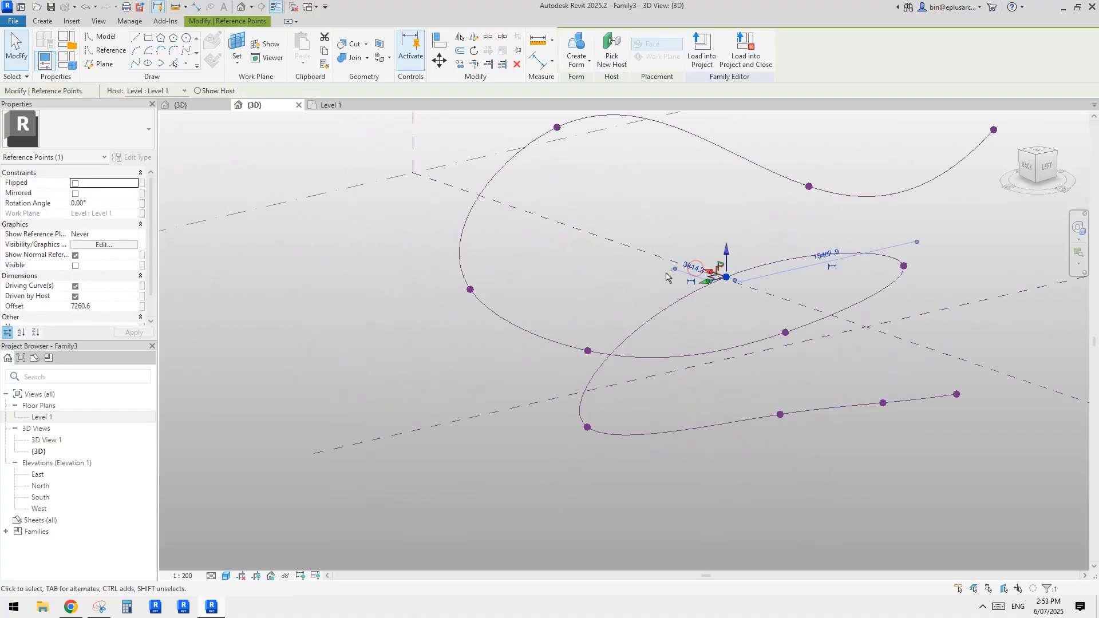
pyautogui.moveTo(728, 256); pyautogui.dragTo(742, 326)
pyautogui.keyDown('shift'); pyautogui.moveTo(585, 400); pyautogui.dragTo(737, 430, button='middle'); pyautogui.keyUp('shift')
pyautogui.moveTo(604, 397); pyautogui.dragTo(634, 355)
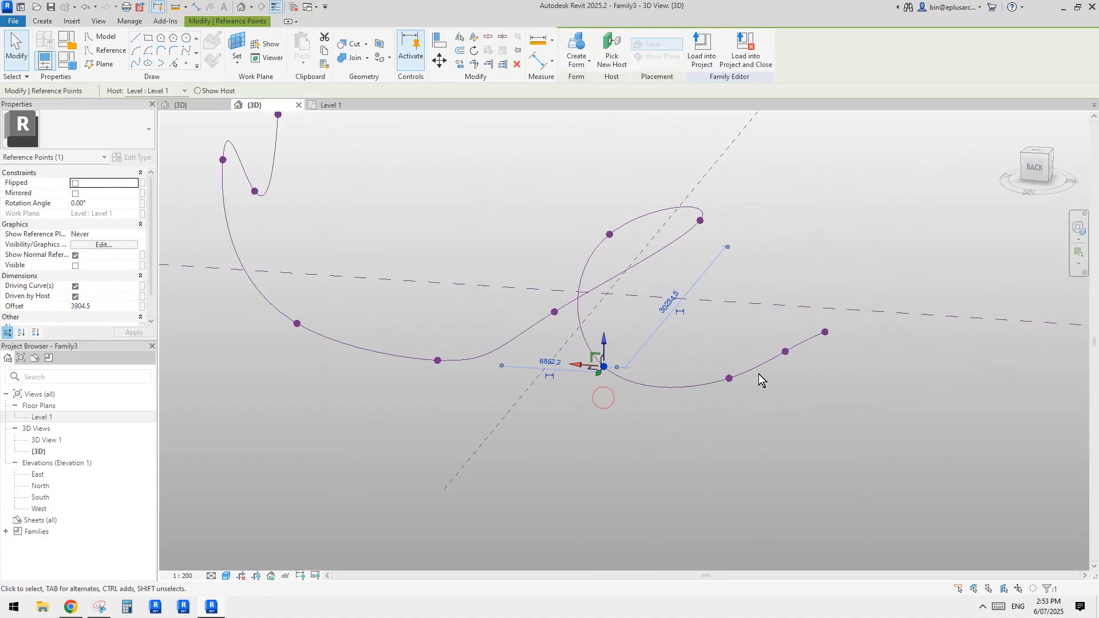
pyautogui.moveTo(759, 373)
pyautogui.keyDown('shift'); pyautogui.mouseDown(button='middle')
pyautogui.moveTo(782, 400)
pyautogui.moveTo(671, 293)
pyautogui.mouseUp(button='middle'); pyautogui.keyUp('shift')
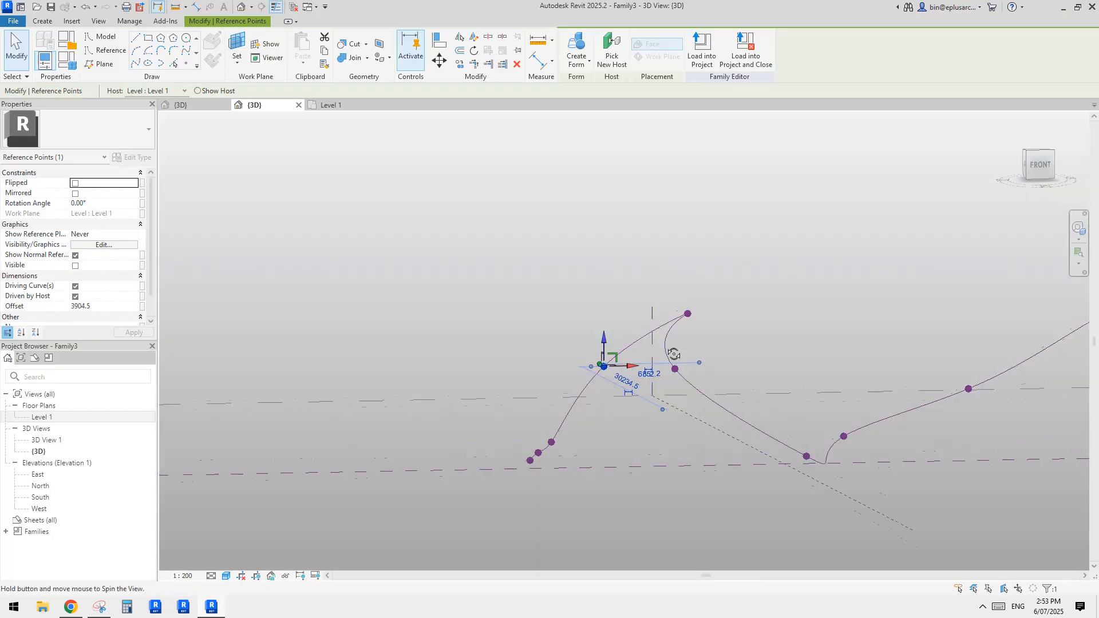
pyautogui.click(685, 319)
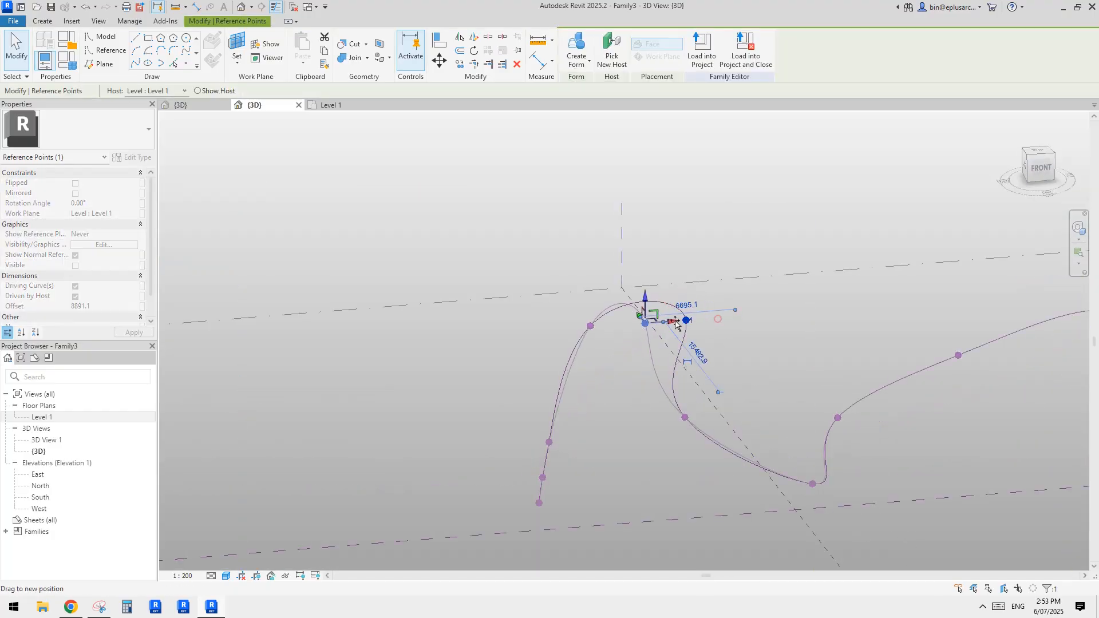
pyautogui.moveTo(715, 326); pyautogui.dragTo(661, 334)
pyautogui.moveTo(687, 369)
pyautogui.keyDown('shift'); pyautogui.mouseDown(button='middle')
pyautogui.moveTo(798, 359)
pyautogui.moveTo(856, 396)
pyautogui.moveTo(773, 369)
pyautogui.mouseUp(button='middle'); pyautogui.keyUp('shift')
# Raise a window-selected spline point so the path loops back over itself.
pyautogui.click(747, 362)
pyautogui.keyDown('shift'); pyautogui.moveTo(880, 355); pyautogui.dragTo(800, 264, button='middle'); pyautogui.keyUp('shift')
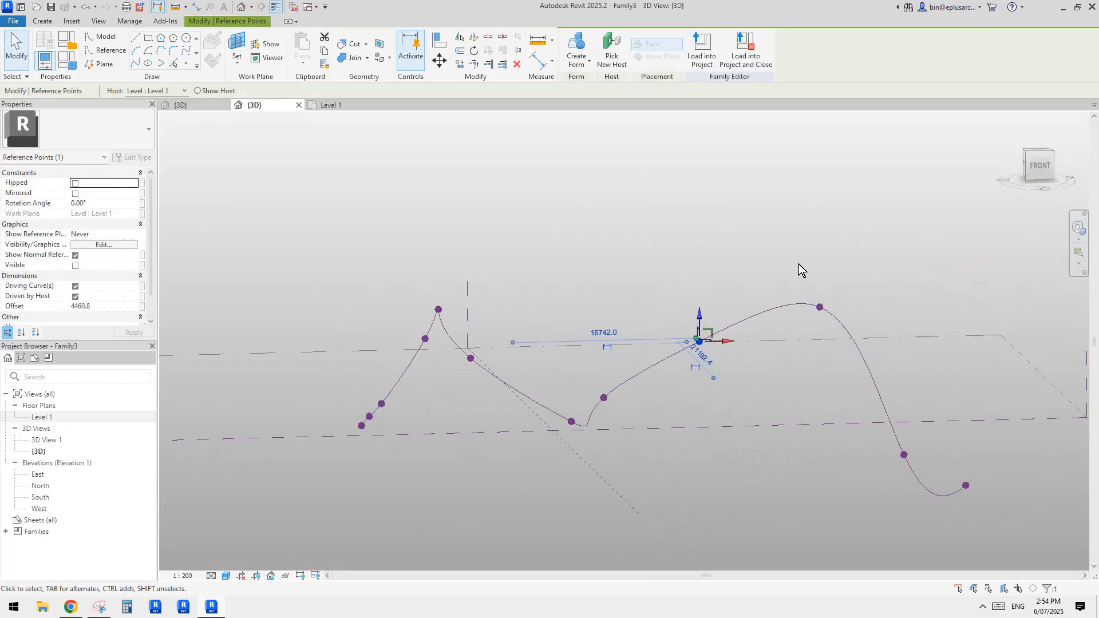
pyautogui.click(820, 305)
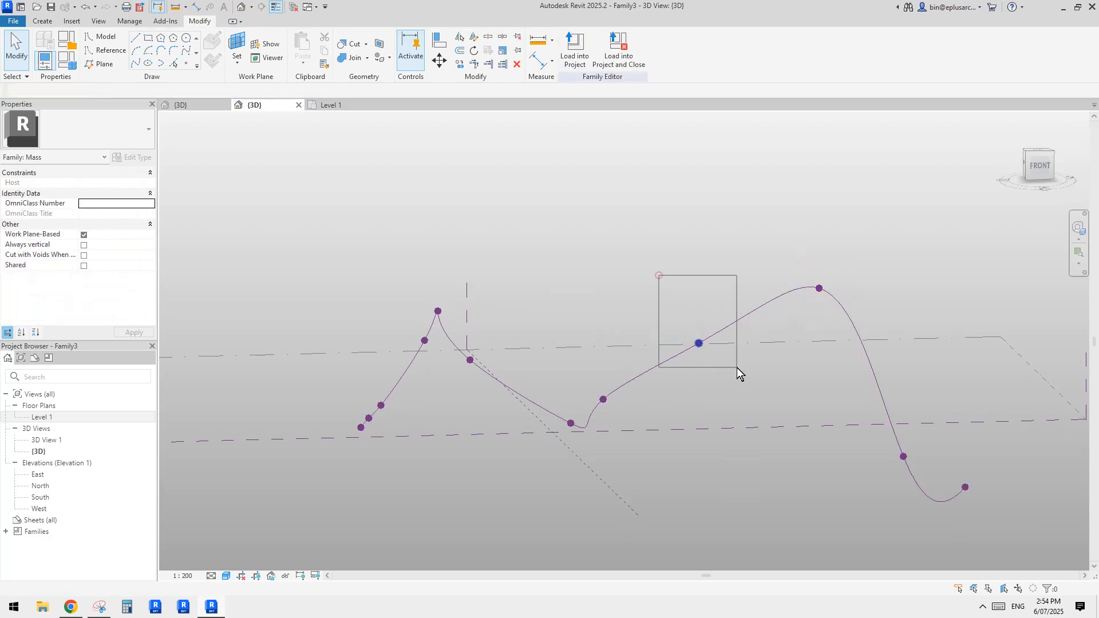
pyautogui.moveTo(660, 275); pyautogui.dragTo(737, 373)
pyautogui.moveTo(699, 343)
pyautogui.mouseDown()
pyautogui.moveTo(719, 316)
pyautogui.moveTo(633, 325)
pyautogui.mouseUp()
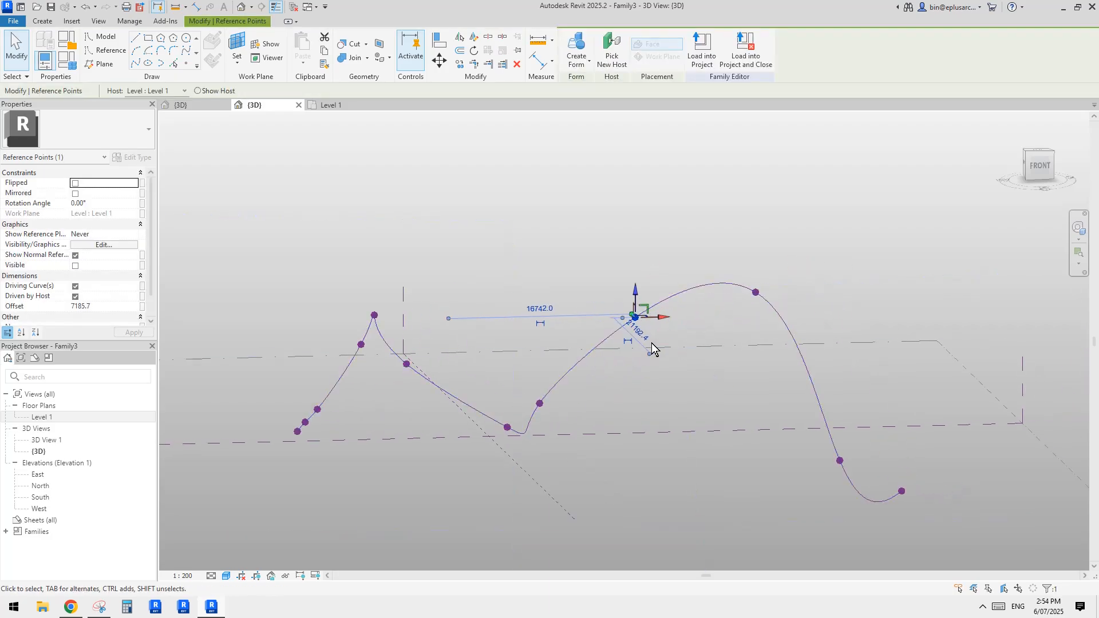
pyautogui.moveTo(654, 347)
pyautogui.keyDown('shift'); pyautogui.mouseDown(button='middle')
pyautogui.moveTo(646, 361)
pyautogui.moveTo(787, 363)
pyautogui.moveTo(592, 328)
pyautogui.mouseUp(button='middle'); pyautogui.keyUp('shift')
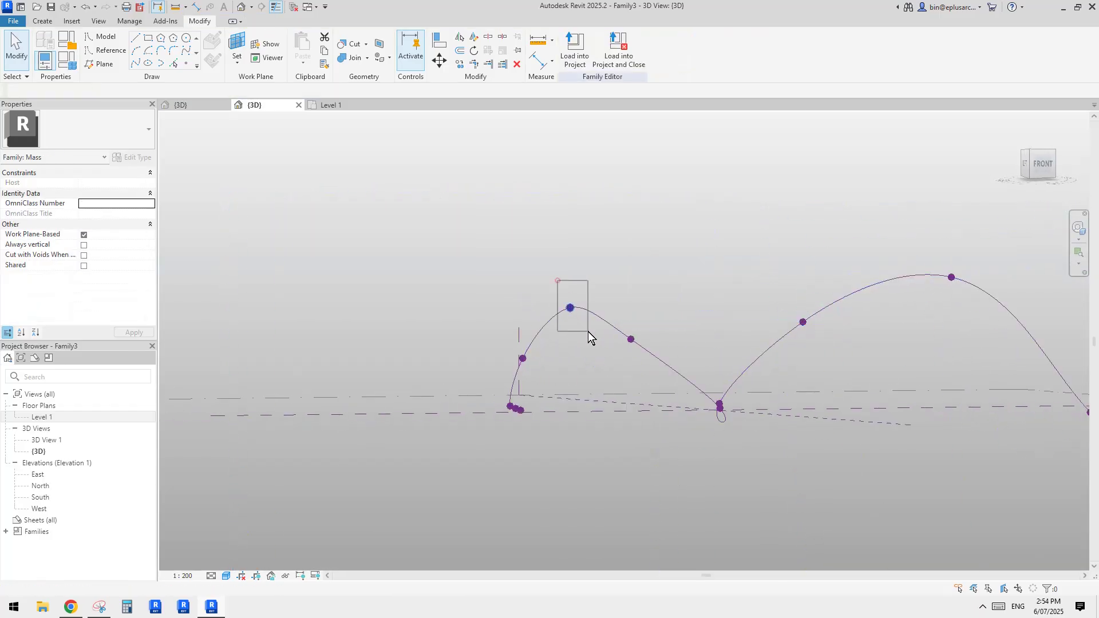
# Move another spline point along its axis and review the overlapping curve from the side.
pyautogui.click(569, 308)
pyautogui.keyDown('shift'); pyautogui.moveTo(592, 344); pyautogui.dragTo(651, 377, button='middle'); pyautogui.keyUp('shift')
pyautogui.keyDown('shift'); pyautogui.moveTo(468, 349); pyautogui.dragTo(516, 344, button='middle'); pyautogui.keyUp('shift')
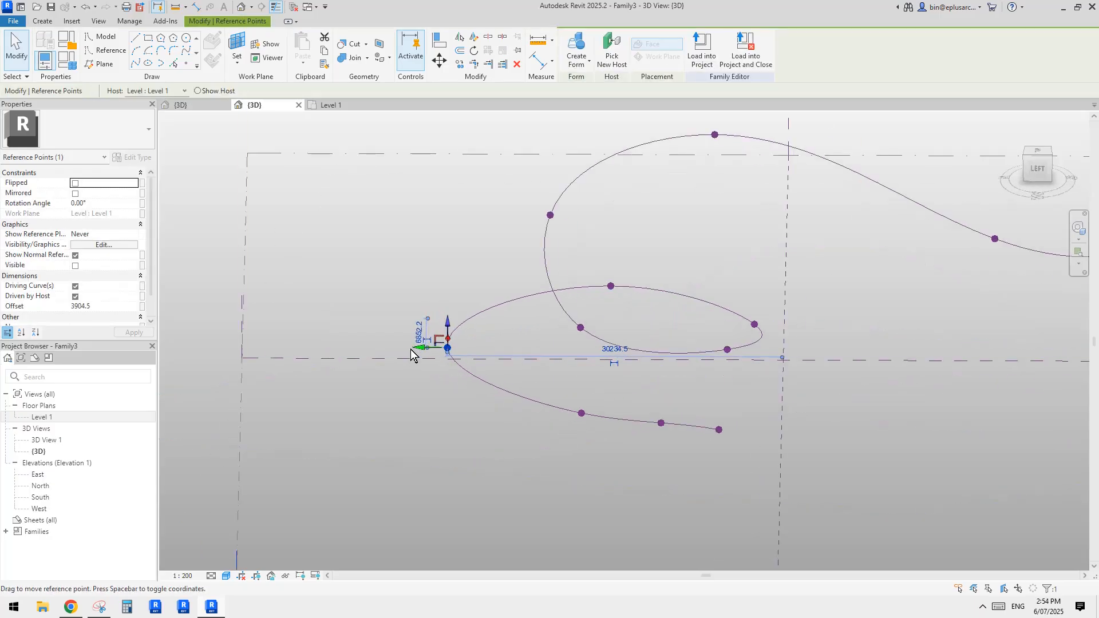
pyautogui.moveTo(447, 348); pyautogui.dragTo(633, 357)
pyautogui.moveTo(634, 360)
pyautogui.keyDown('shift'); pyautogui.mouseDown(button='middle')
pyautogui.moveTo(687, 364)
pyautogui.moveTo(680, 415)
pyautogui.moveTo(752, 361)
pyautogui.mouseUp(button='middle'); pyautogui.keyUp('shift')
pyautogui.click(678, 408)
pyautogui.click(715, 403)
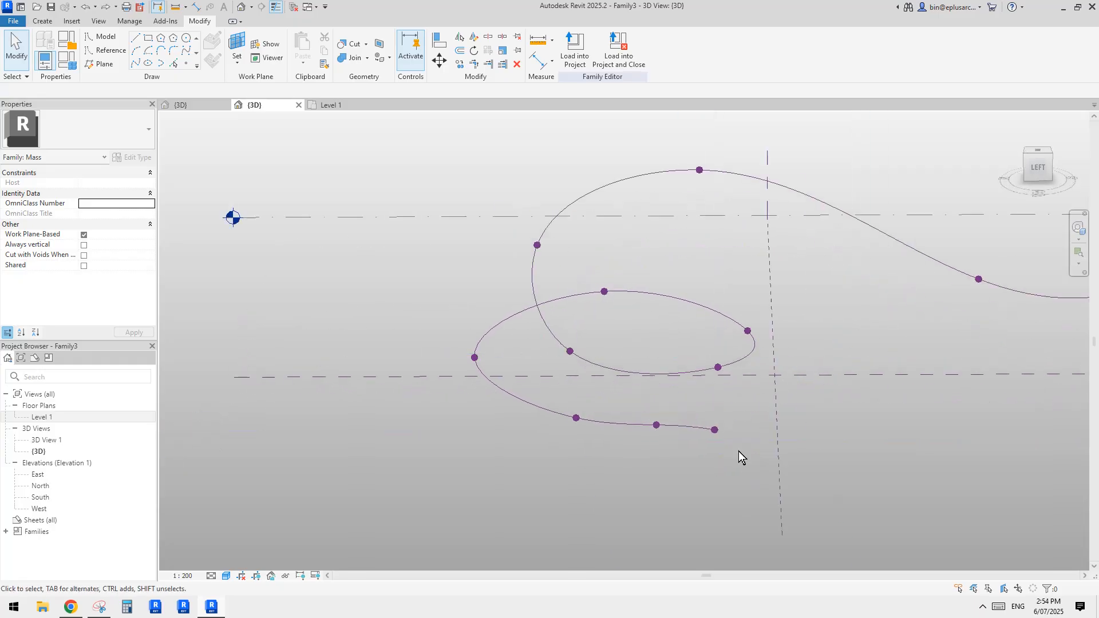
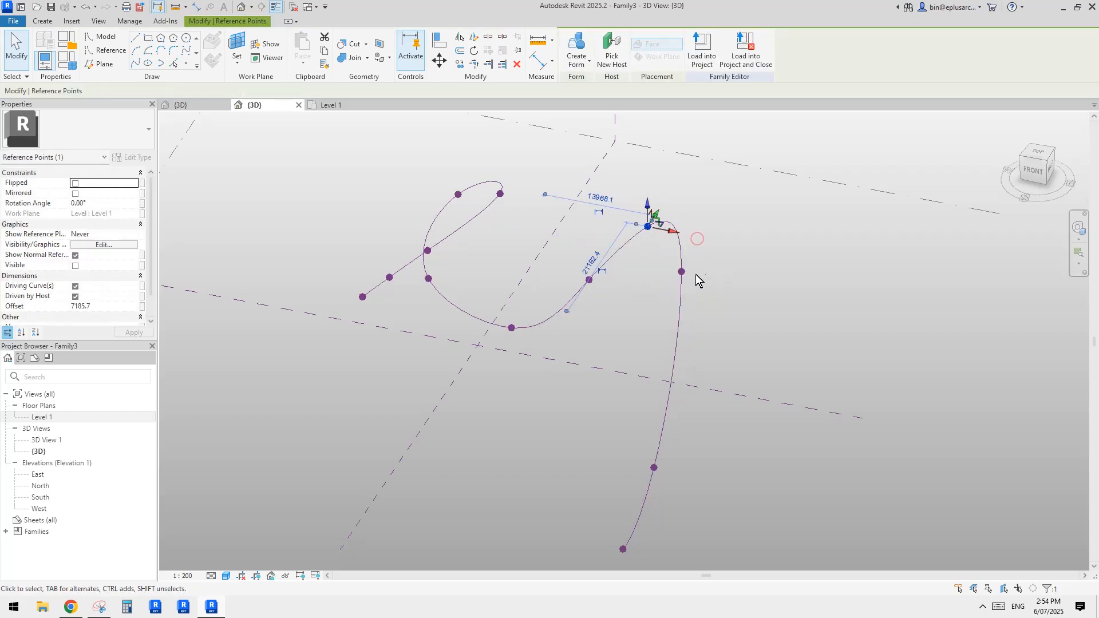
# Place a reference point on the spline near its end.
pyautogui.moveTo(696, 243)
pyautogui.keyDown('shift'); pyautogui.mouseDown(button='middle')
pyautogui.moveTo(653, 258)
pyautogui.moveTo(630, 296)
pyautogui.mouseUp(button='middle'); pyautogui.keyUp('shift')
pyautogui.press('Escape')
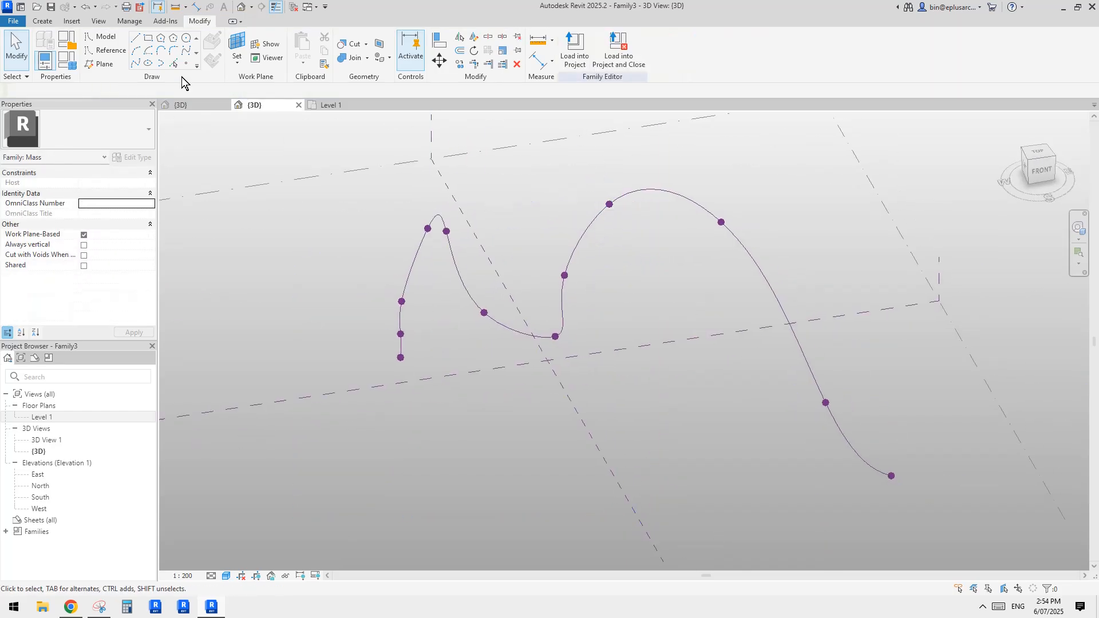
pyautogui.click(187, 66)
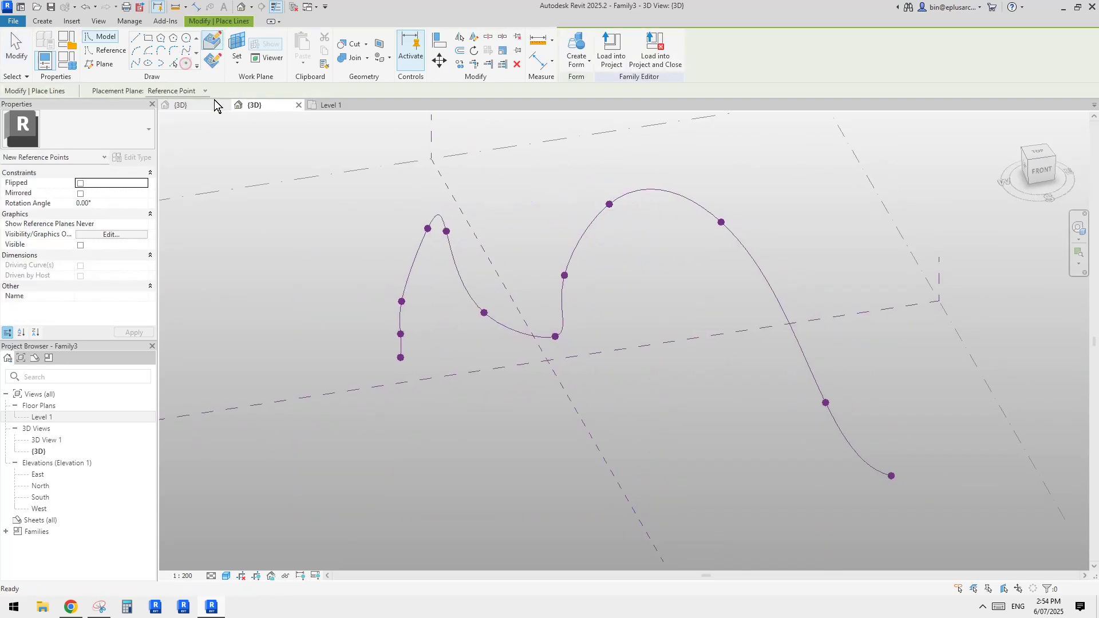
pyautogui.click(213, 45)
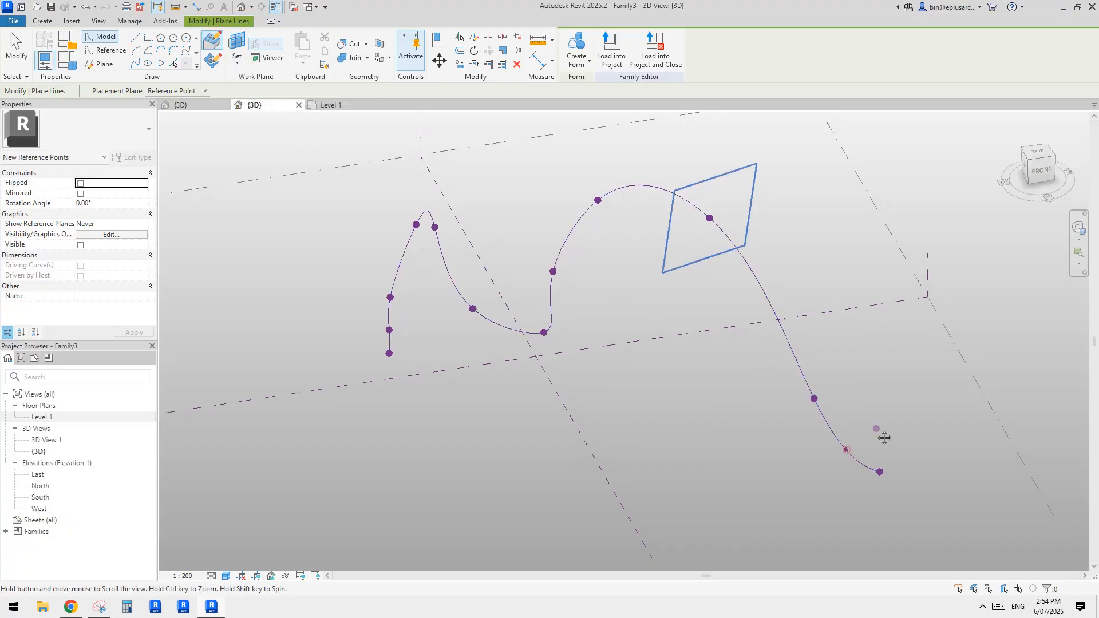
pyautogui.click(845, 451)
pyautogui.press('Escape')
# Set the work plane at the new point and draw a short 5000 reference line across the spline end.
pyautogui.click(110, 50)
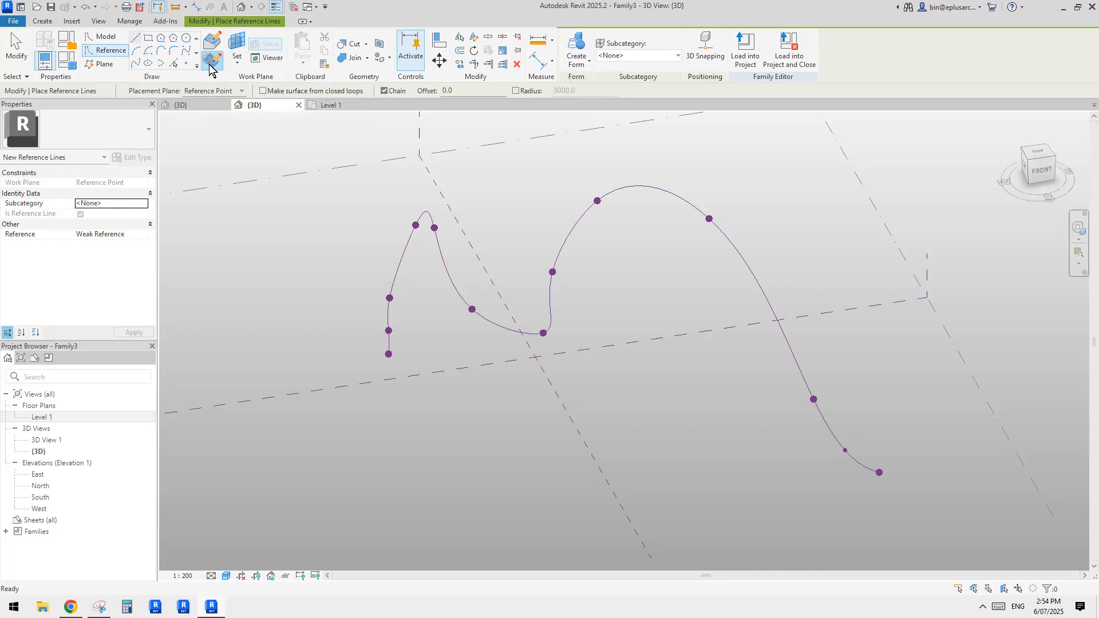
pyautogui.click(236, 48)
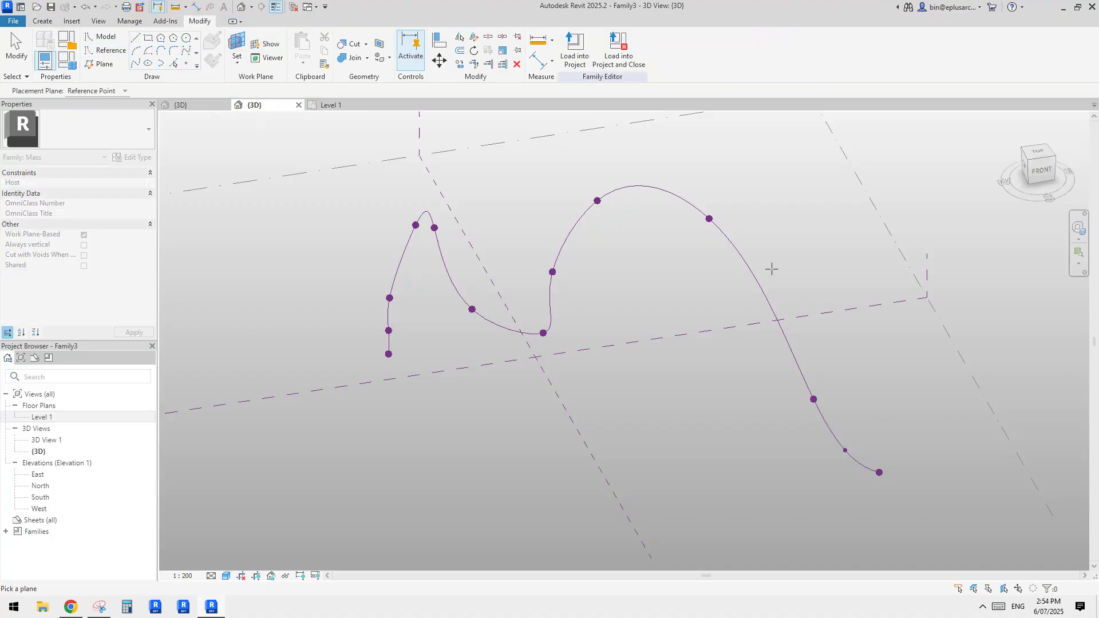
pyautogui.click(846, 448)
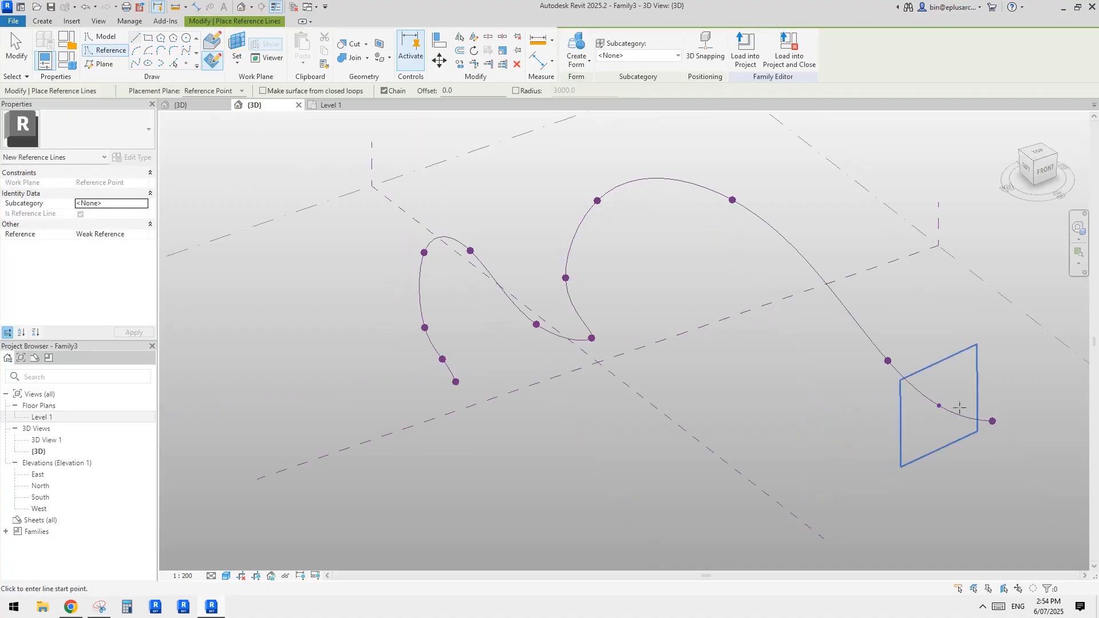
pyautogui.click(939, 406)
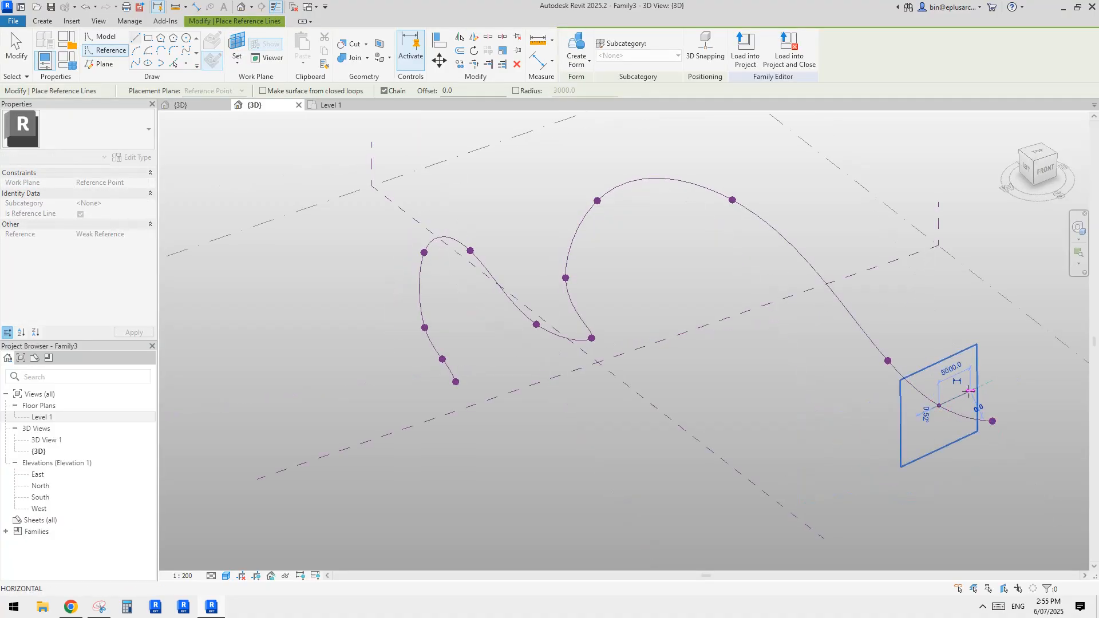
pyautogui.keyDown('shift'); pyautogui.moveTo(969, 392); pyautogui.dragTo(731, 489, button='middle'); pyautogui.keyUp('shift')
pyautogui.click(731, 488)
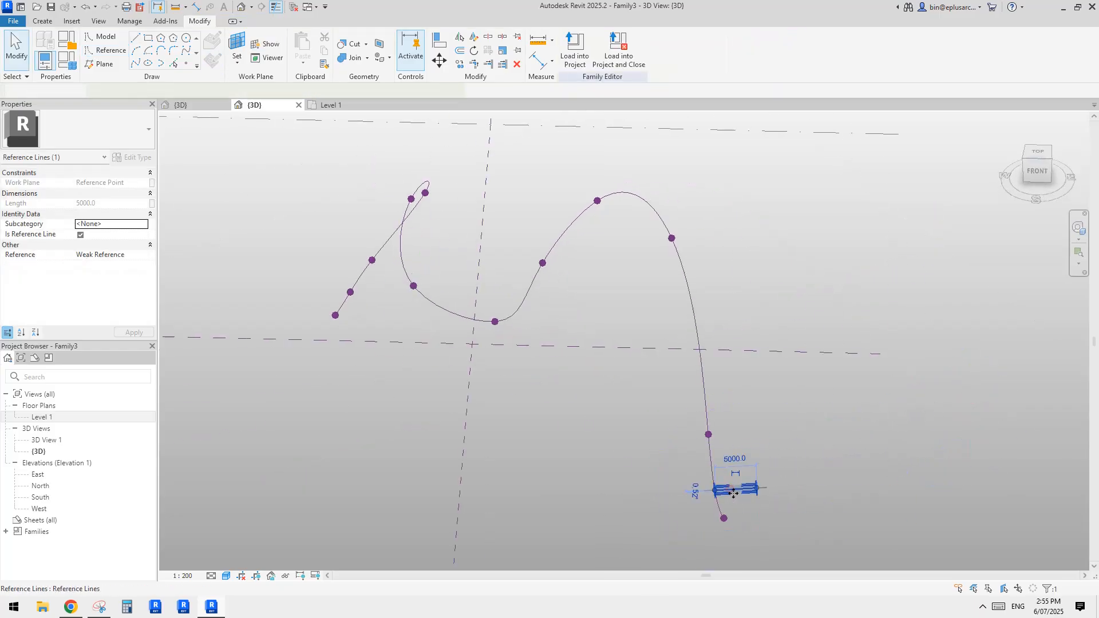
pyautogui.click(726, 489)
pyautogui.moveTo(726, 489)
pyautogui.keyDown('shift'); pyautogui.mouseDown(button='middle')
pyautogui.moveTo(751, 404)
pyautogui.moveTo(744, 481)
pyautogui.moveTo(791, 514)
pyautogui.moveTo(730, 457)
pyautogui.mouseUp(button='middle'); pyautogui.keyUp('shift')
pyautogui.click(744, 480)
# Select both end profile lines, attempt Create Form and dismiss the resulting error.
pyautogui.moveTo(693, 394); pyautogui.dragTo(761, 504)
pyautogui.click(752, 469)
pyautogui.keyDown('ctrl'); pyautogui.click(771, 469); pyautogui.keyUp('ctrl')
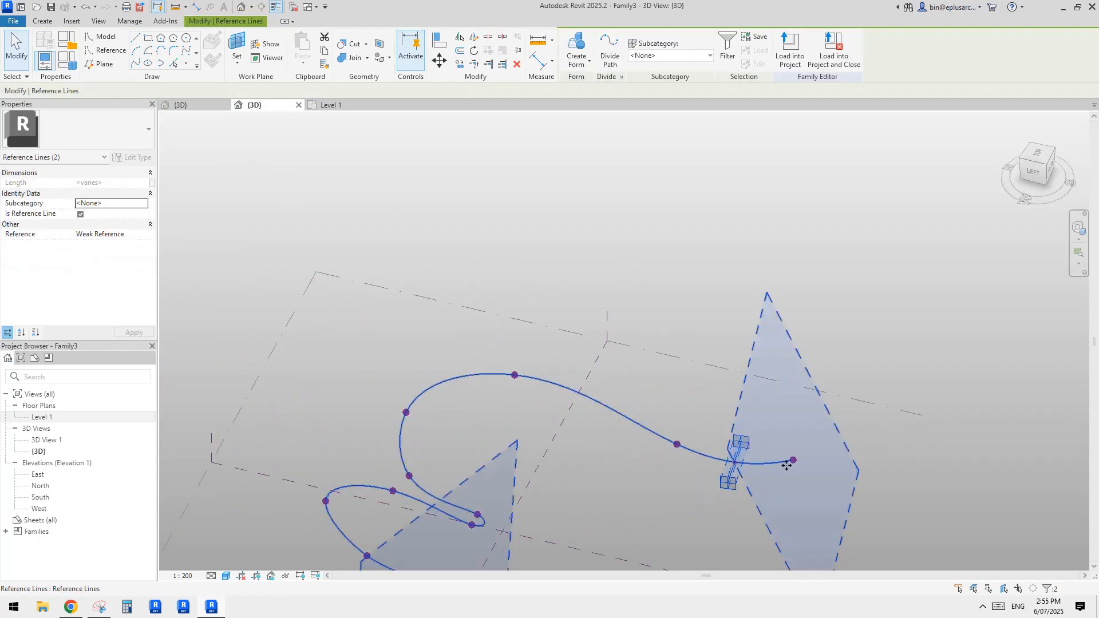
pyautogui.keyDown('shift'); pyautogui.moveTo(788, 467); pyautogui.dragTo(658, 211, button='middle'); pyautogui.keyUp('shift')
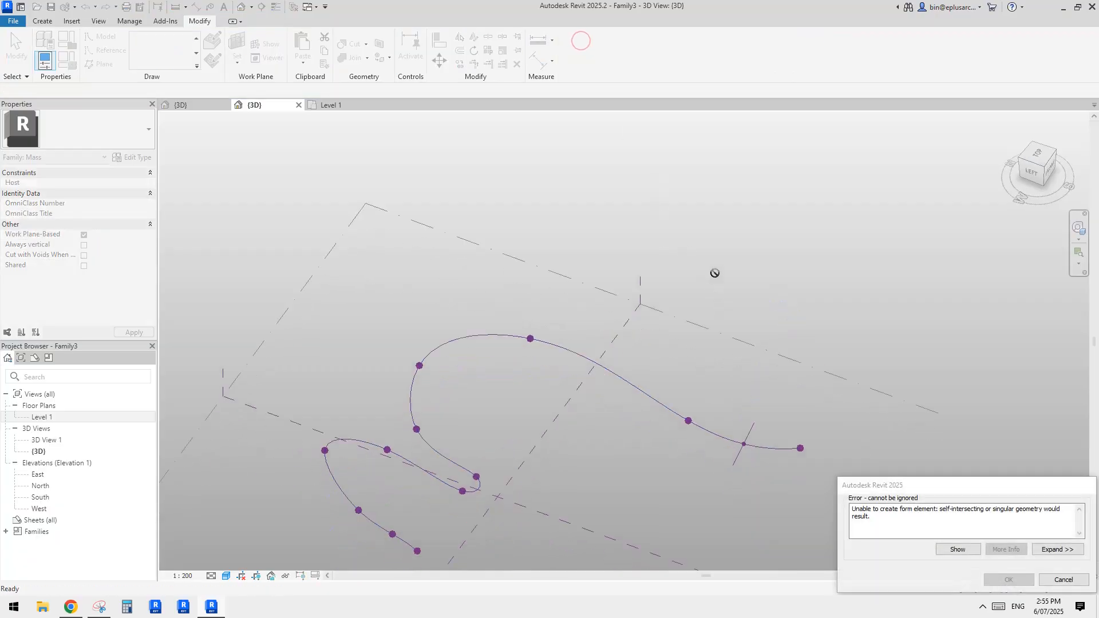
pyautogui.keyDown('shift'); pyautogui.moveTo(712, 273); pyautogui.dragTo(943, 419, button='middle'); pyautogui.keyUp('shift')
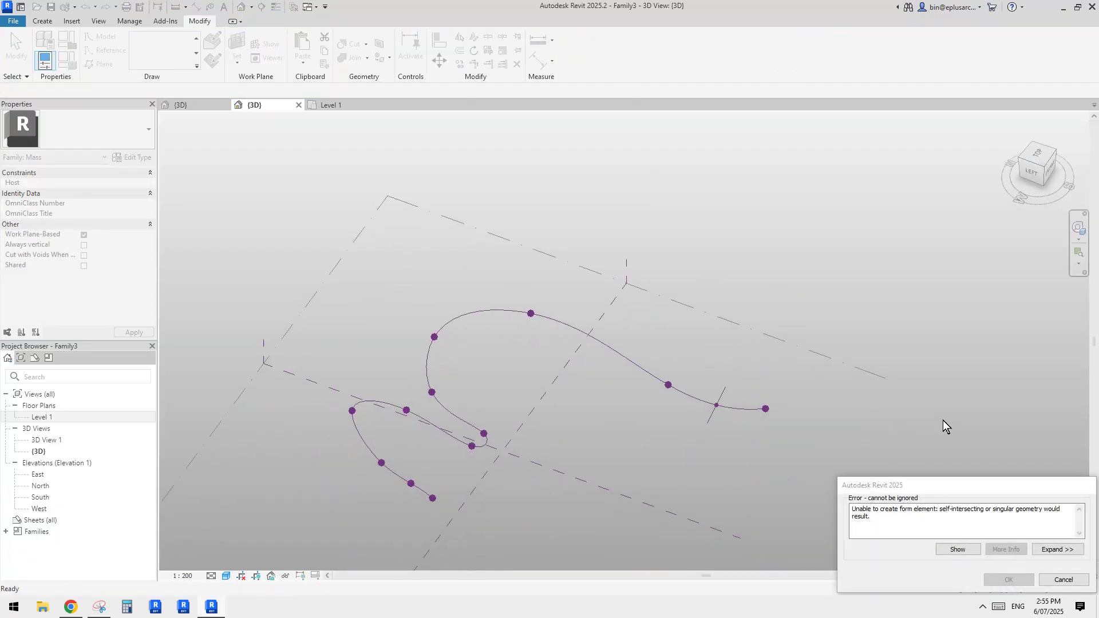
pyautogui.click(1080, 581)
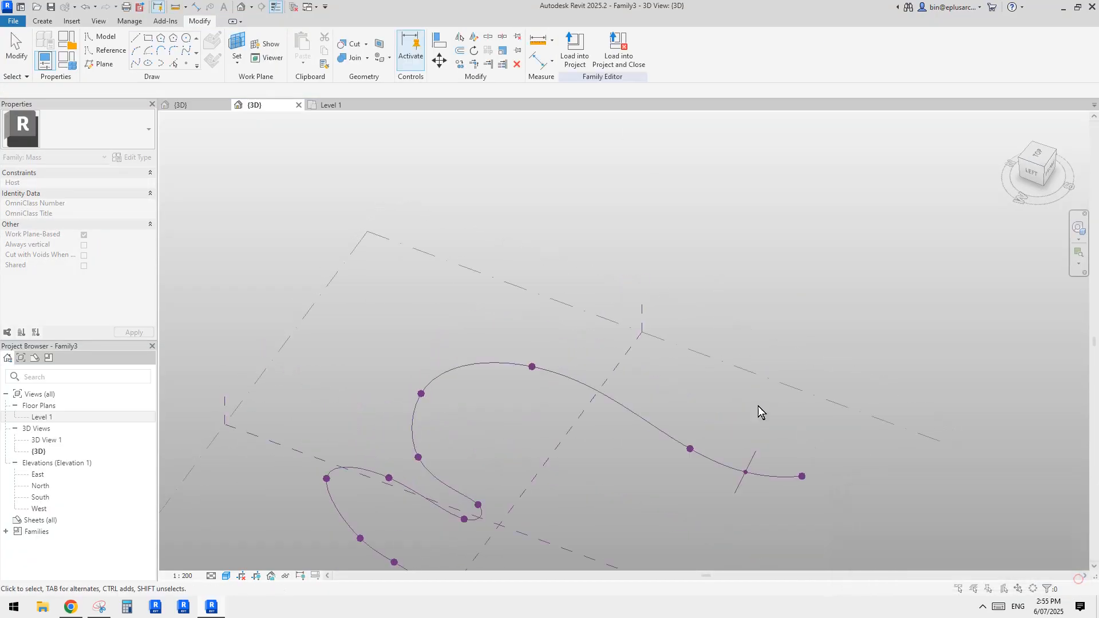
# Raise a point on the spline's first curl and review the other spline points.
pyautogui.moveTo(755, 410)
pyautogui.keyDown('shift'); pyautogui.mouseDown(button='middle')
pyautogui.moveTo(604, 371)
pyautogui.moveTo(674, 404)
pyautogui.mouseUp(button='middle'); pyautogui.keyUp('shift')
pyautogui.keyDown('shift'); pyautogui.moveTo(609, 379); pyautogui.dragTo(550, 404, button='middle'); pyautogui.keyUp('shift')
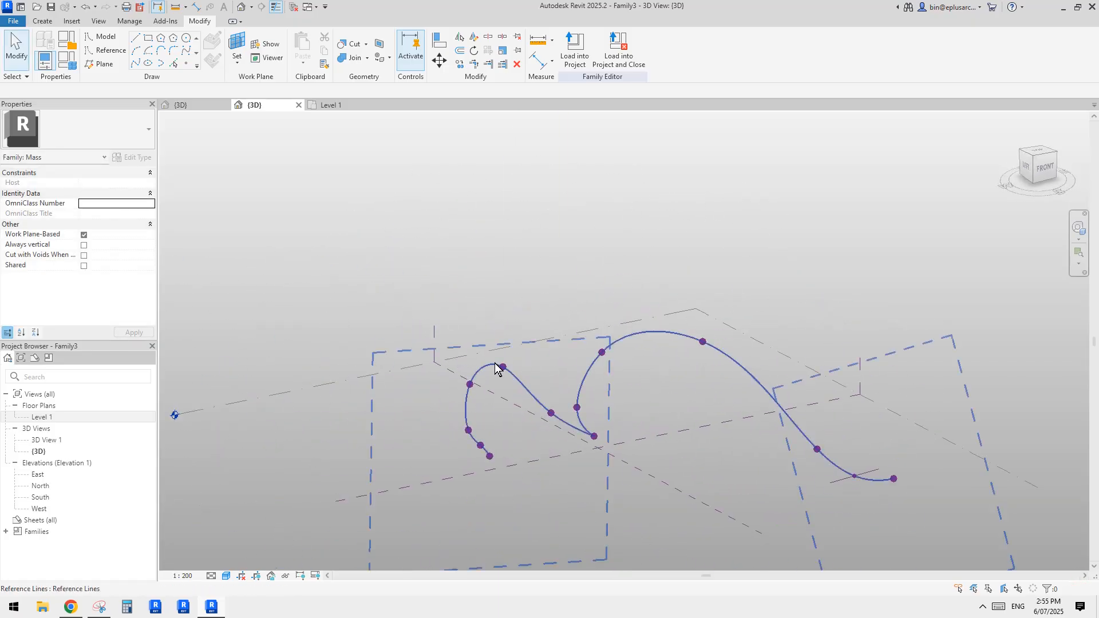
pyautogui.click(503, 367)
pyautogui.moveTo(503, 348); pyautogui.dragTo(502, 319)
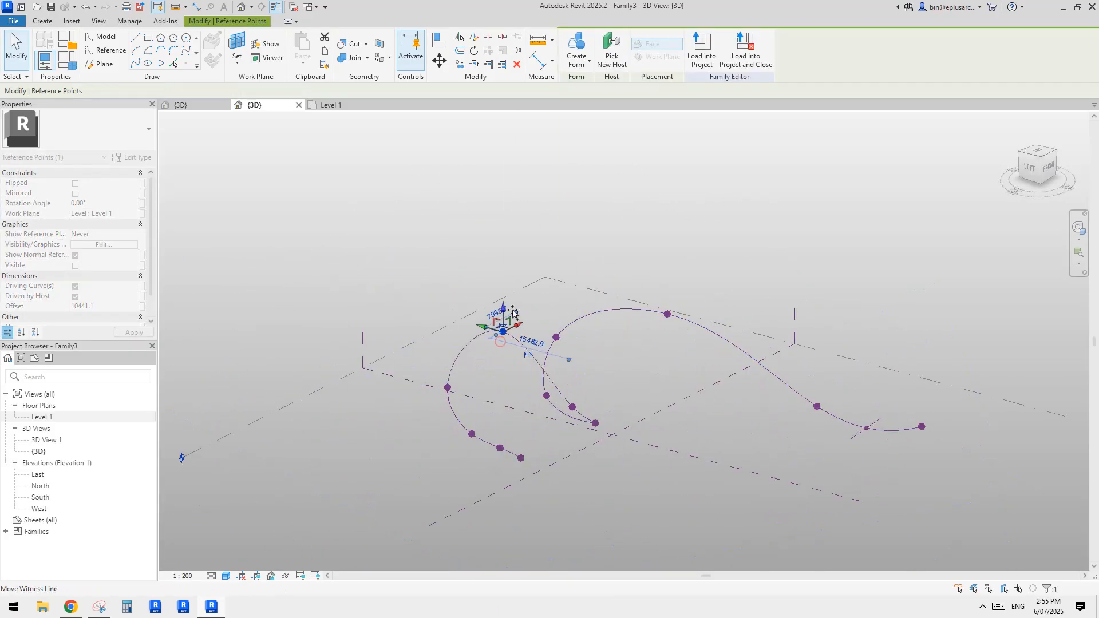
pyautogui.moveTo(443, 378)
pyautogui.keyDown('shift'); pyautogui.mouseDown(button='middle')
pyautogui.moveTo(456, 411)
pyautogui.moveTo(590, 410)
pyautogui.moveTo(584, 429)
pyautogui.mouseUp(button='middle'); pyautogui.keyUp('shift')
pyautogui.click(520, 420)
pyautogui.click(602, 420)
pyautogui.click(537, 445)
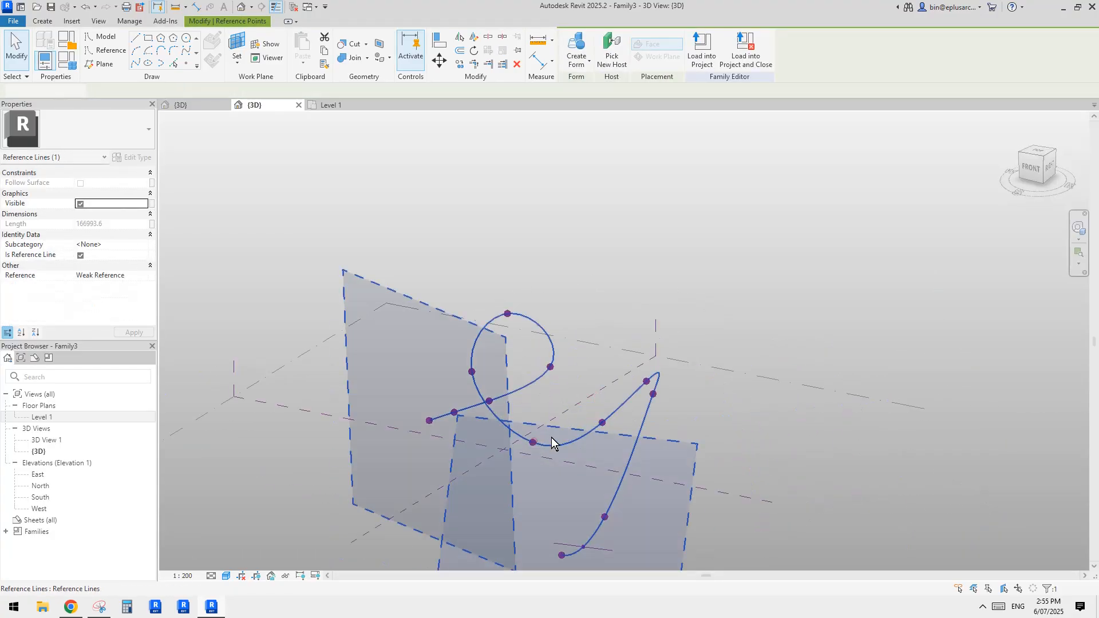
pyautogui.keyDown('shift'); pyautogui.moveTo(536, 445); pyautogui.dragTo(558, 404, button='middle'); pyautogui.keyUp('shift')
pyautogui.press('Escape')
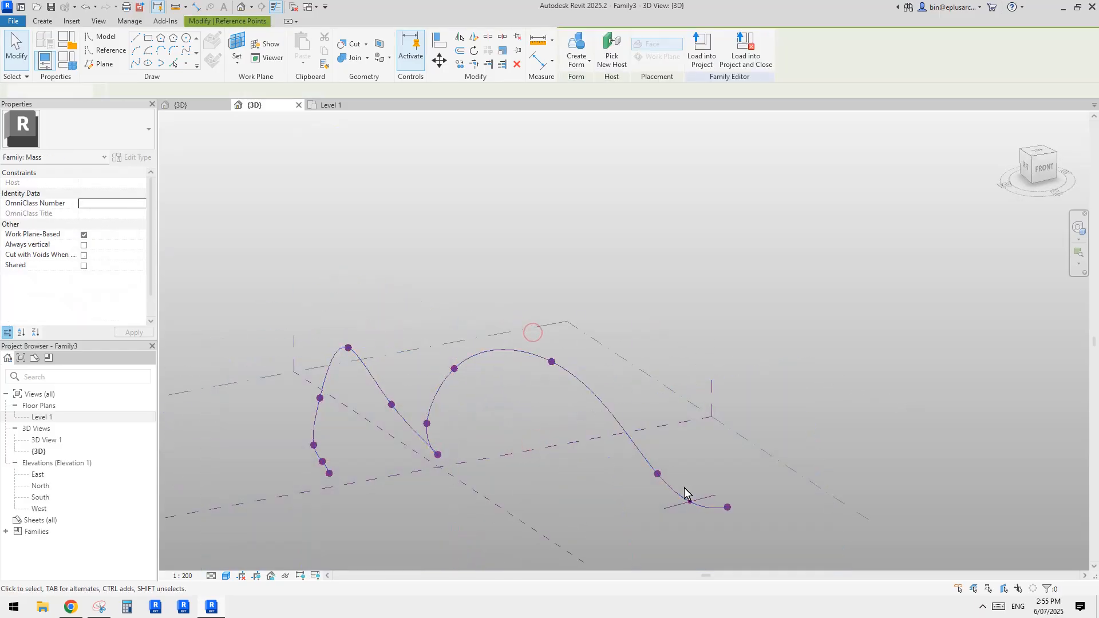
# Reselect the two end profiles and loft them into a ribbon surface along the spline.
pyautogui.click(713, 500)
pyautogui.keyDown('ctrl'); pyautogui.click(446, 361); pyautogui.keyUp('ctrl')
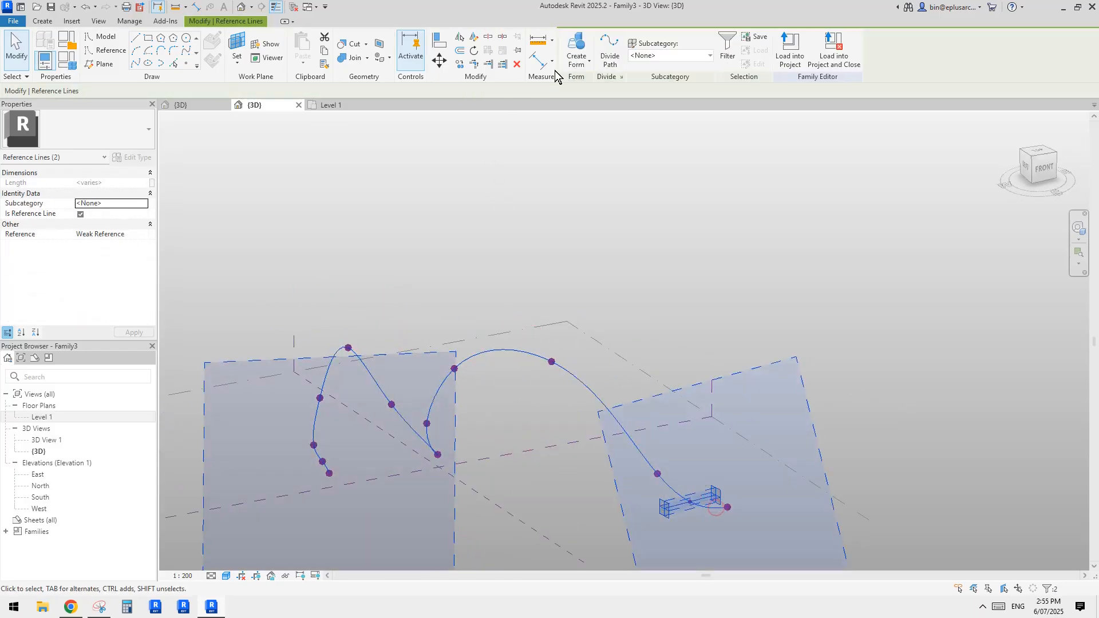
pyautogui.click(576, 52)
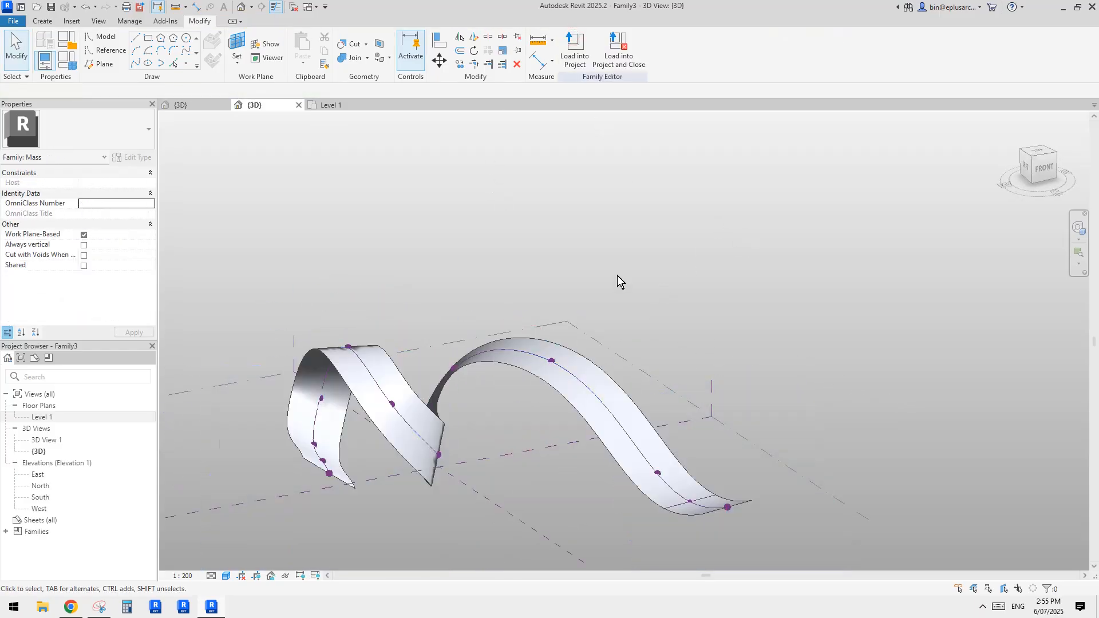
# Orbit around the new ribbon surface and select it for removal.
pyautogui.moveTo(618, 276)
pyautogui.keyDown('shift'); pyautogui.mouseDown(button='middle')
pyautogui.moveTo(666, 344)
pyautogui.moveTo(514, 431)
pyautogui.moveTo(635, 434)
pyautogui.moveTo(733, 487)
pyautogui.moveTo(602, 386)
pyautogui.moveTo(712, 290)
pyautogui.moveTo(679, 327)
pyautogui.moveTo(711, 342)
pyautogui.moveTo(746, 333)
pyautogui.moveTo(655, 382)
pyautogui.moveTo(748, 371)
pyautogui.mouseUp(button='middle'); pyautogui.keyUp('shift')
pyautogui.click(728, 502)
pyautogui.keyDown('shift'); pyautogui.moveTo(566, 378); pyautogui.dragTo(567, 371, button='middle'); pyautogui.keyUp('shift')
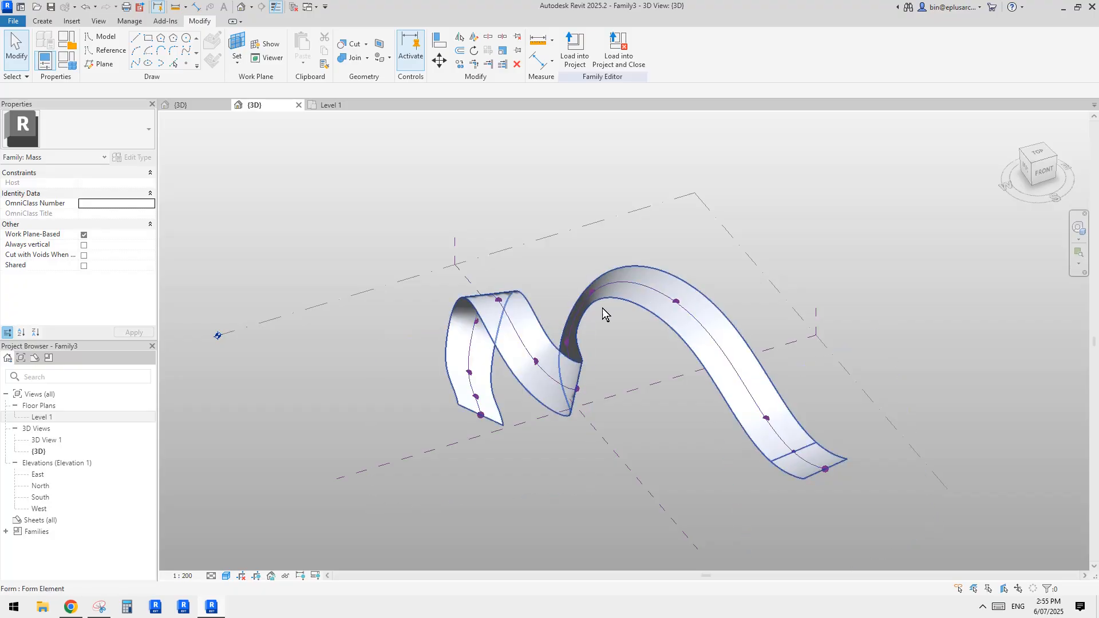
pyautogui.keyDown('shift'); pyautogui.moveTo(784, 441); pyautogui.dragTo(784, 455, button='middle'); pyautogui.keyUp('shift')
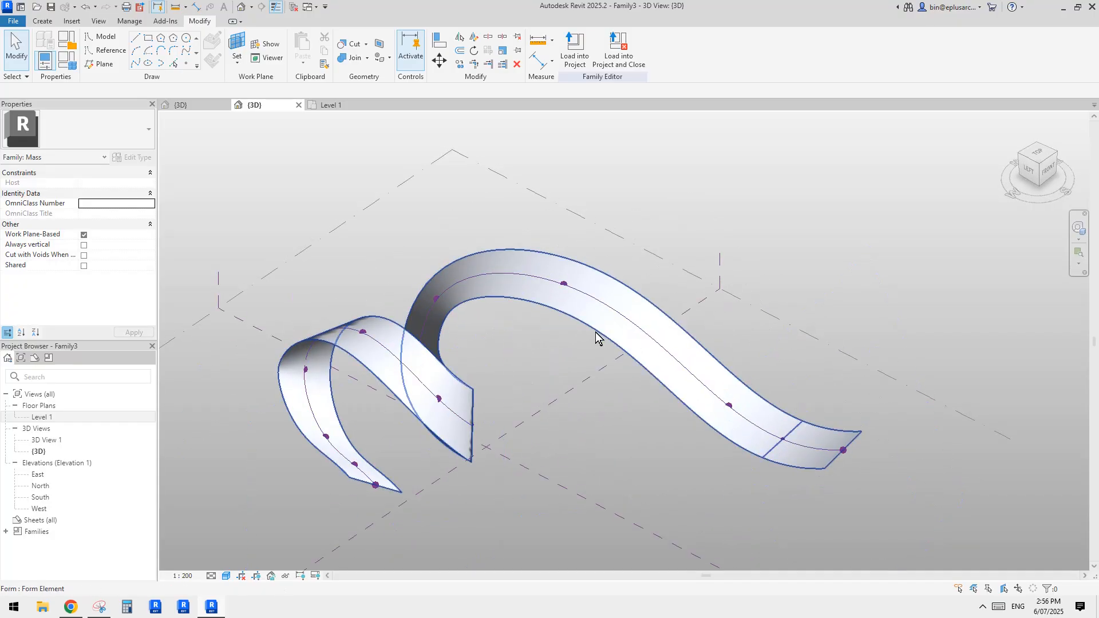
pyautogui.click(597, 338)
pyautogui.press('Escape')
pyautogui.click(785, 430)
pyautogui.moveTo(708, 374); pyautogui.dragTo(701, 384, button='middle')
# Delete the ribbon, reposition the end profile elements and dismiss another Create Form message.
pyautogui.press('Delete')
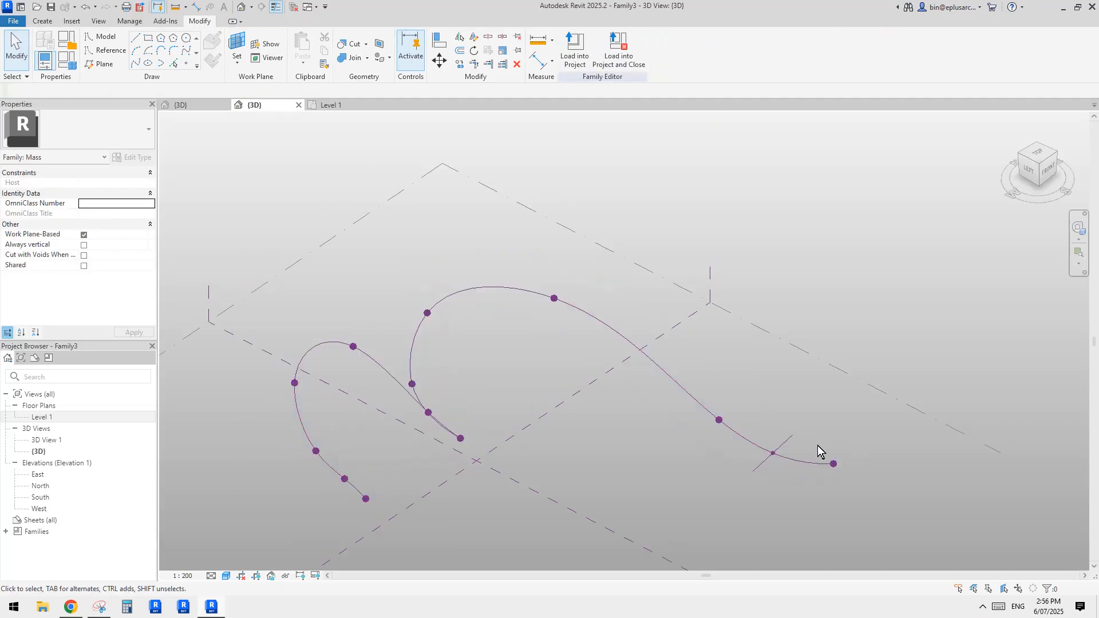
pyautogui.keyDown('shift'); pyautogui.moveTo(784, 453); pyautogui.dragTo(767, 442, button='middle'); pyautogui.keyUp('shift')
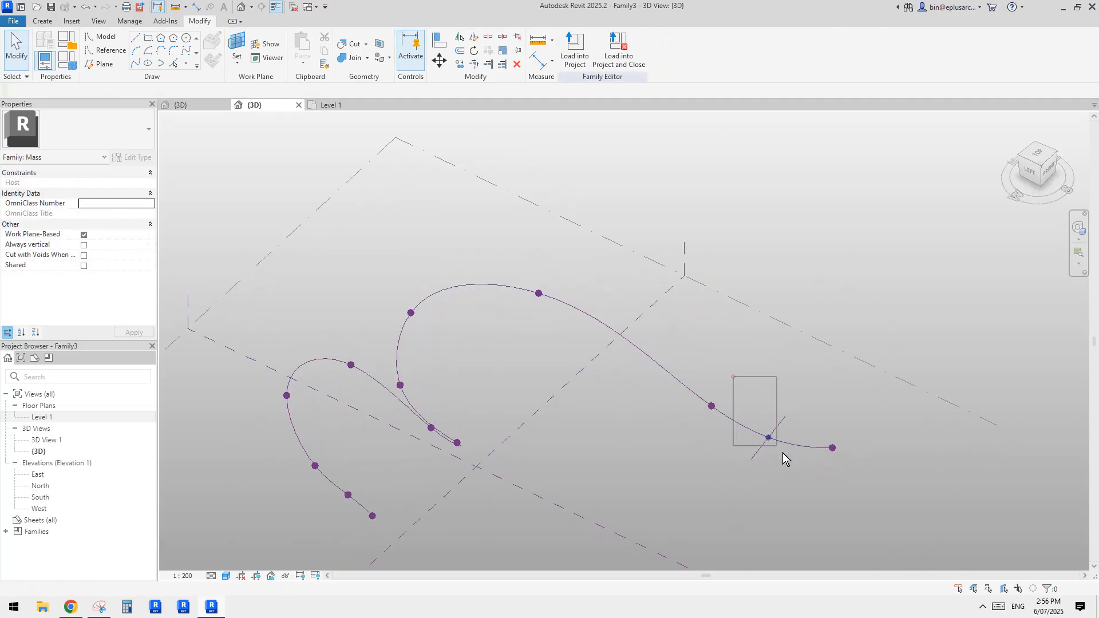
pyautogui.moveTo(786, 460)
pyautogui.mouseDown()
pyautogui.moveTo(709, 415)
pyautogui.moveTo(894, 399)
pyautogui.mouseUp()
pyautogui.click(803, 388)
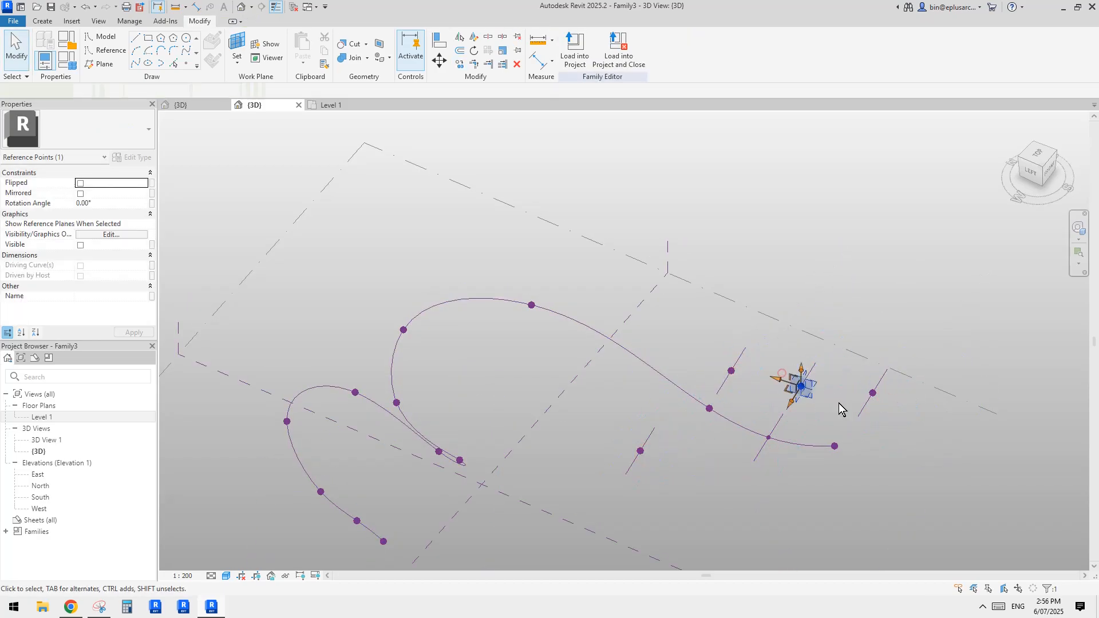
pyautogui.keyDown('shift'); pyautogui.moveTo(601, 214); pyautogui.dragTo(628, 197, button='middle'); pyautogui.keyUp('shift')
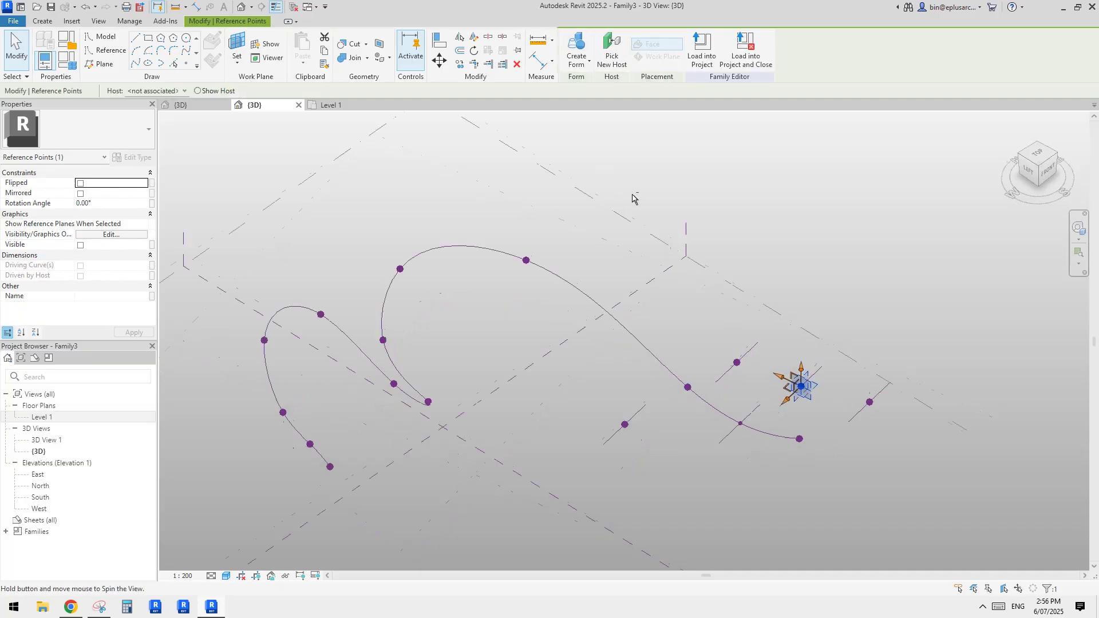
pyautogui.click(576, 48)
pyautogui.click(838, 407)
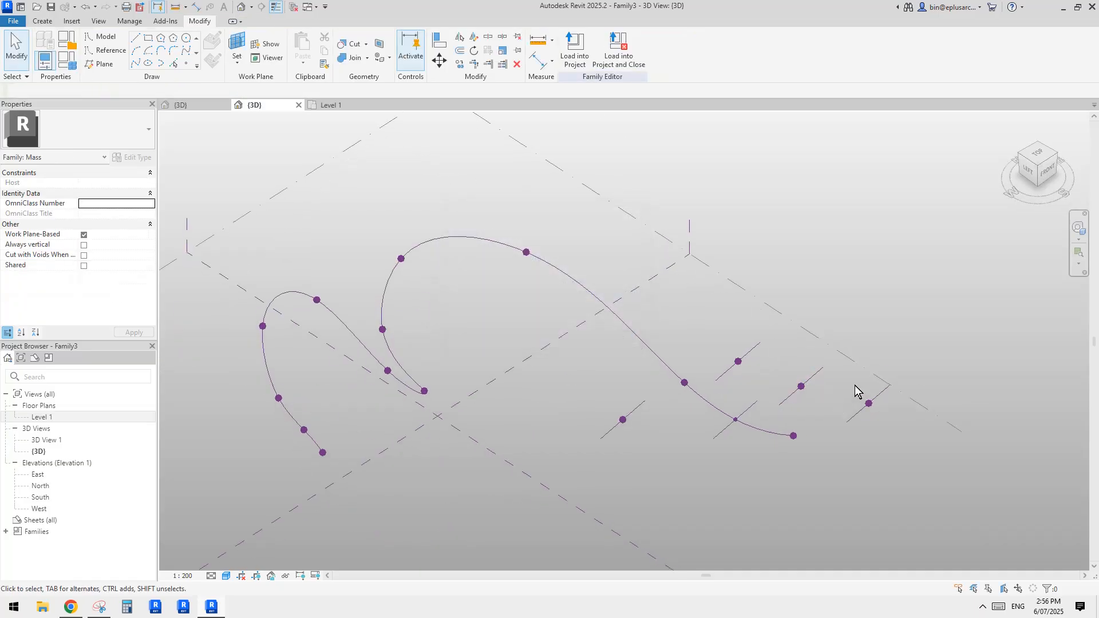
# Host the loose reference point onto the spline and check the end points' curve parameters.
pyautogui.click(803, 389)
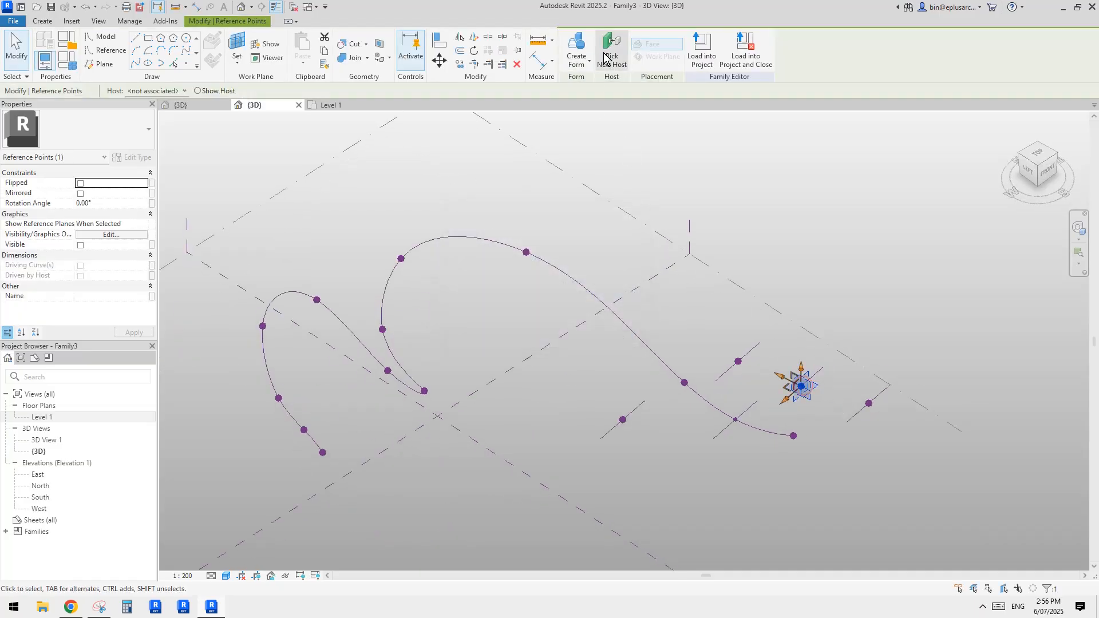
pyautogui.click(684, 368)
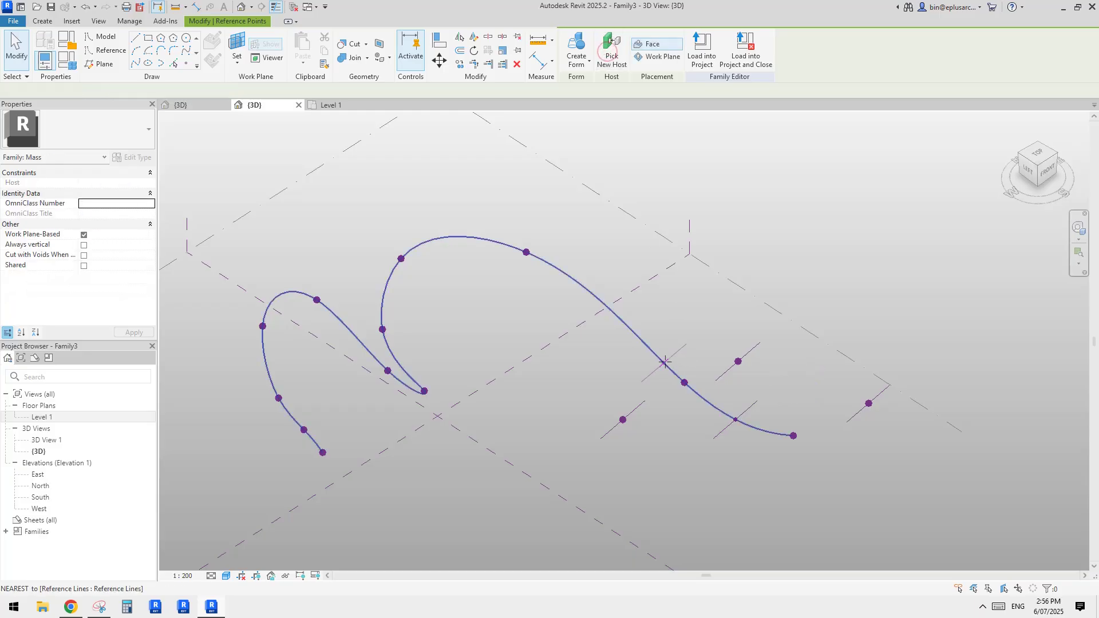
pyautogui.click(738, 361)
pyautogui.click(772, 404)
pyautogui.click(735, 425)
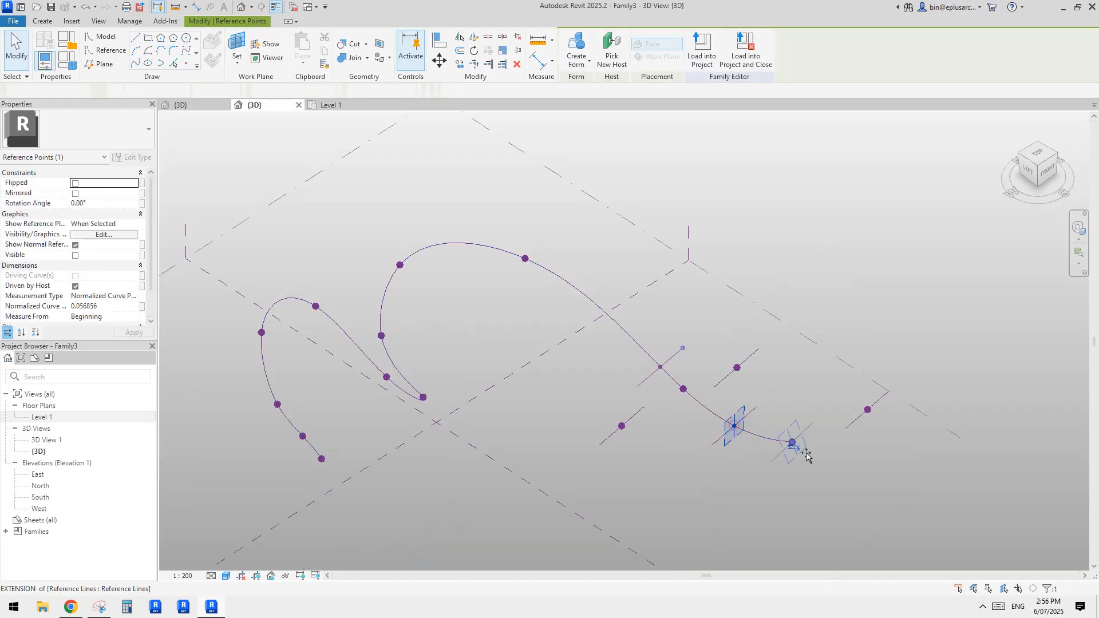
pyautogui.rightClick(790, 464)
pyautogui.click(803, 459)
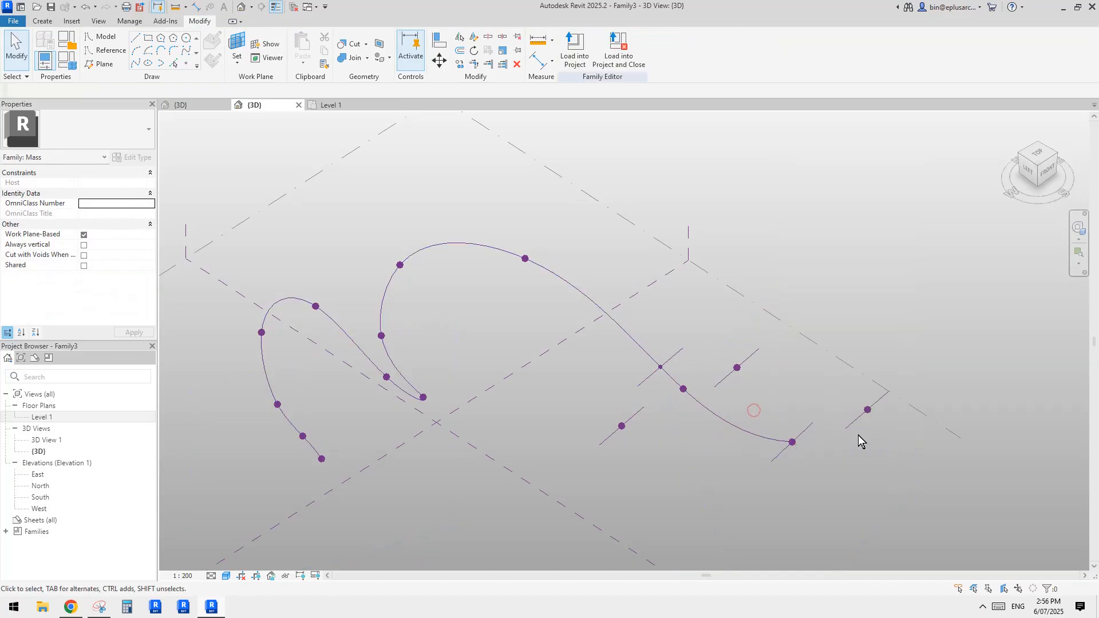
pyautogui.click(869, 411)
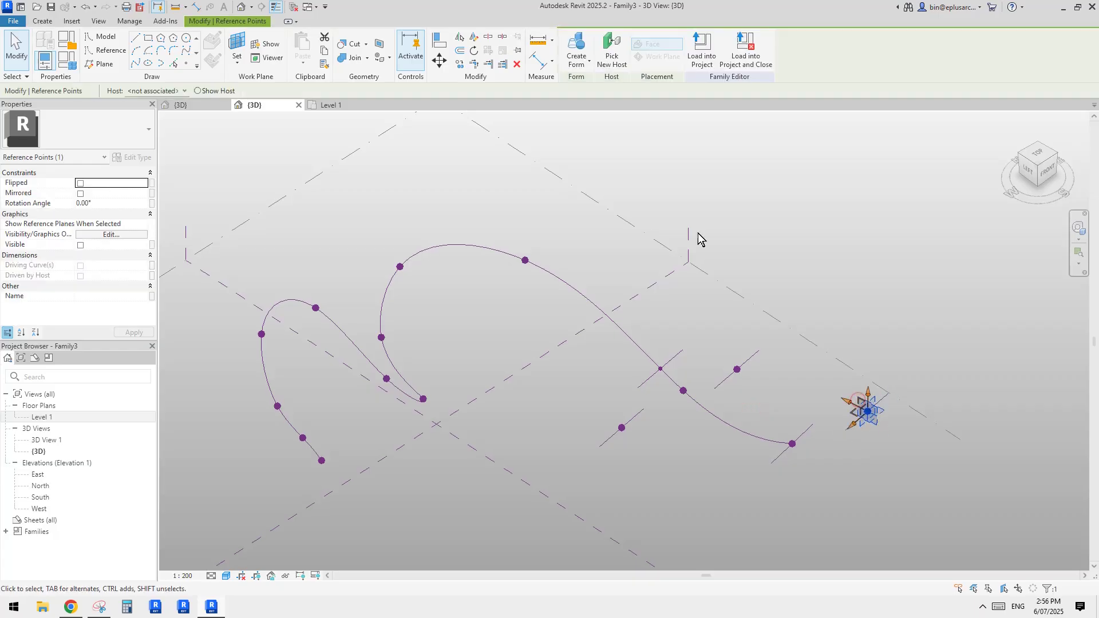
pyautogui.click(649, 361)
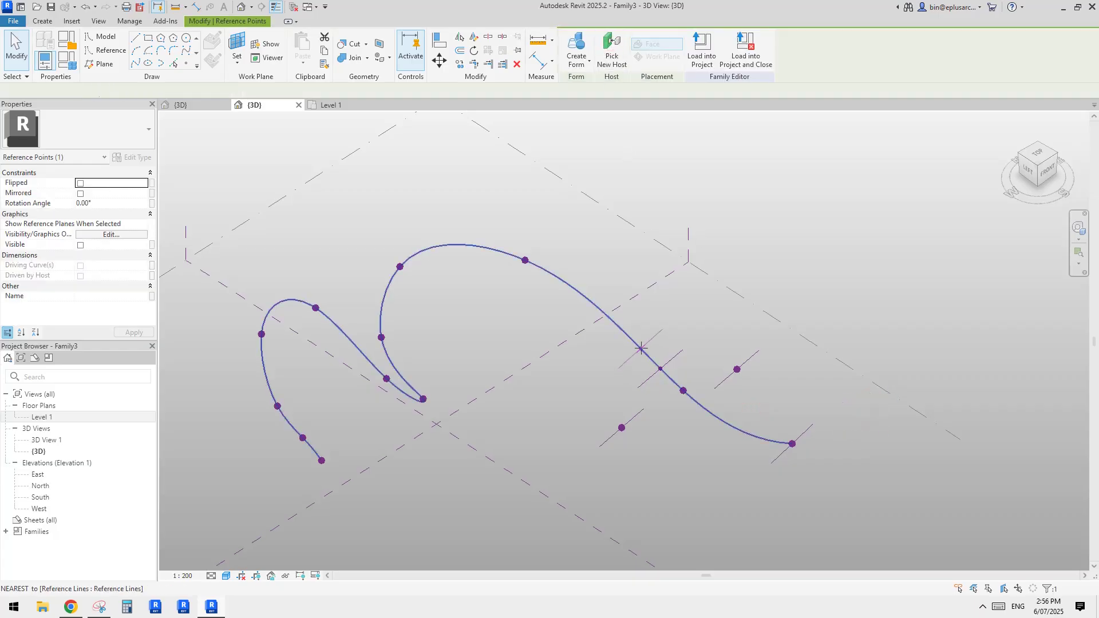
pyautogui.click(661, 374)
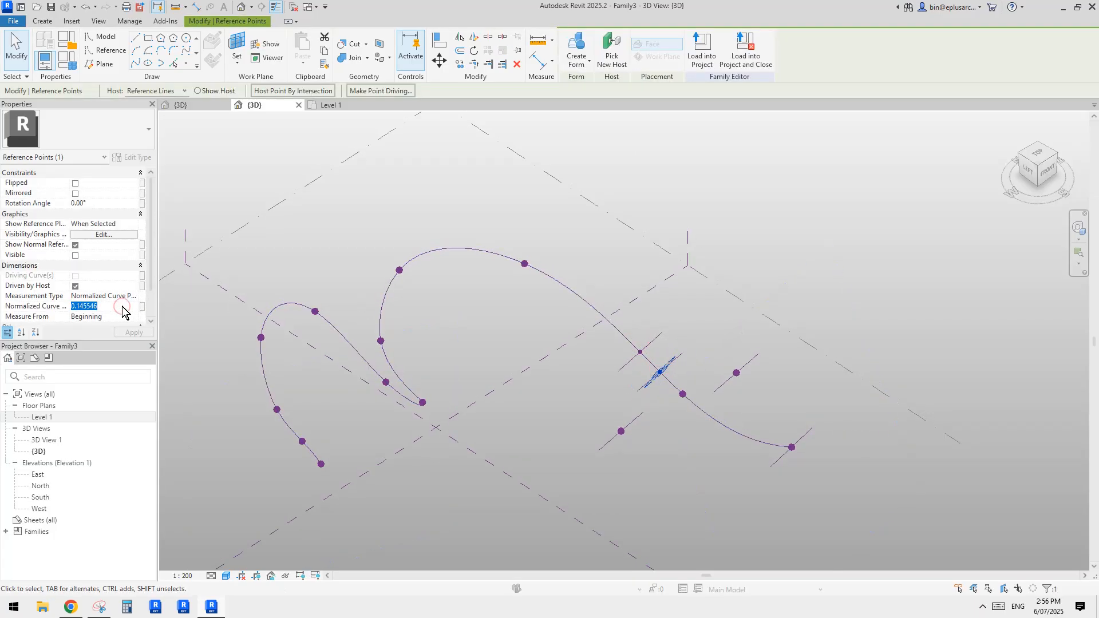
pyautogui.press('Escape')
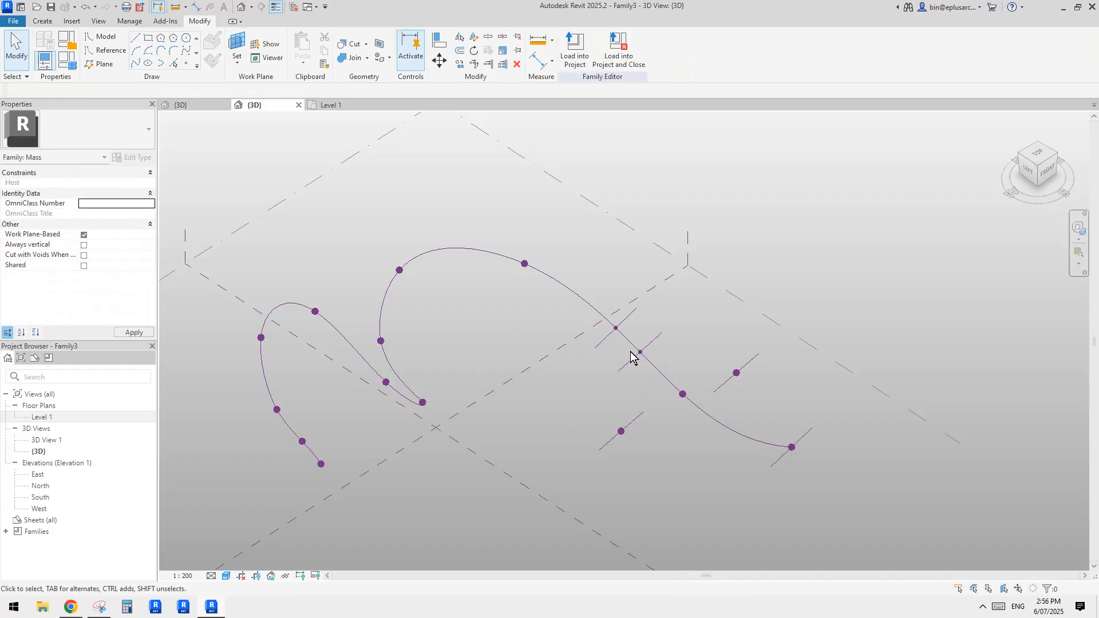
# Review the profile points along the spline and delete one of them.
pyautogui.click(641, 358)
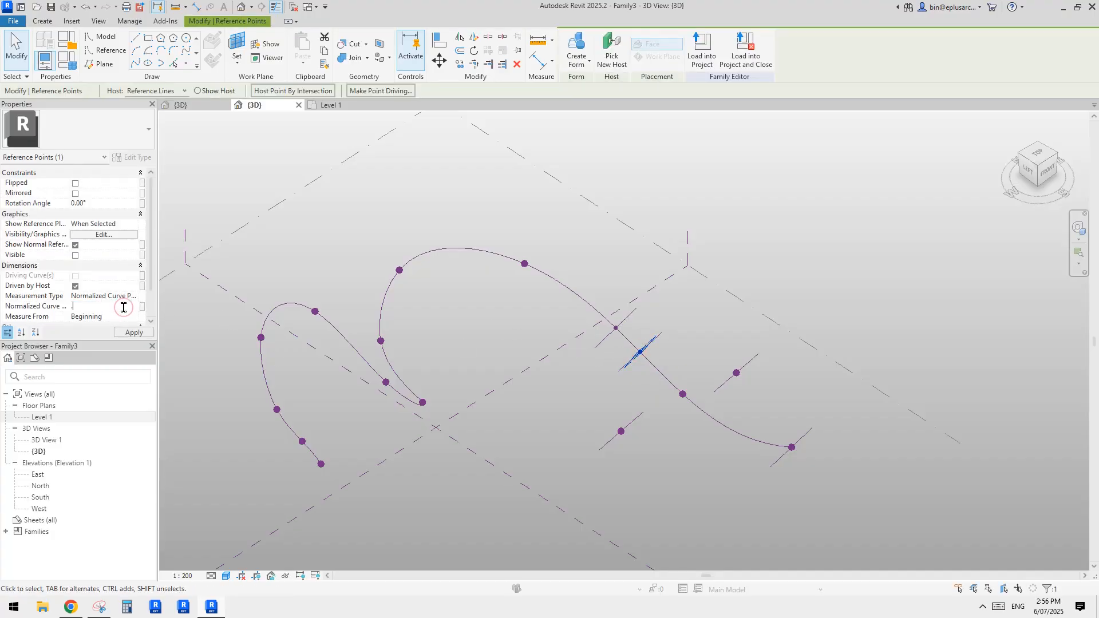
pyautogui.click(761, 392)
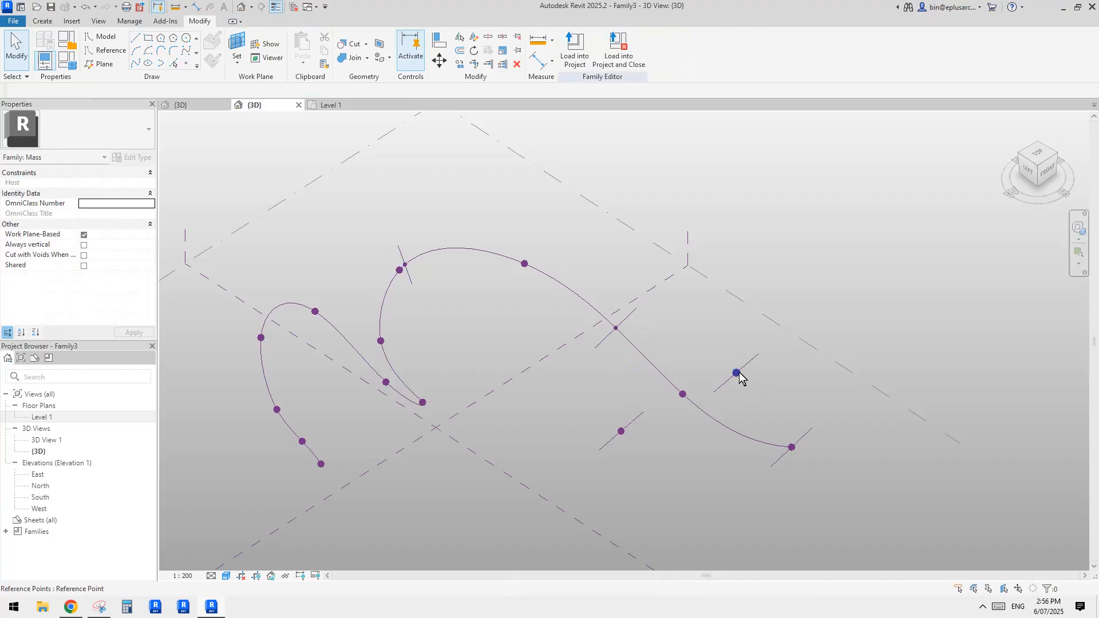
pyautogui.click(741, 380)
pyautogui.click(663, 374)
pyautogui.click(662, 378)
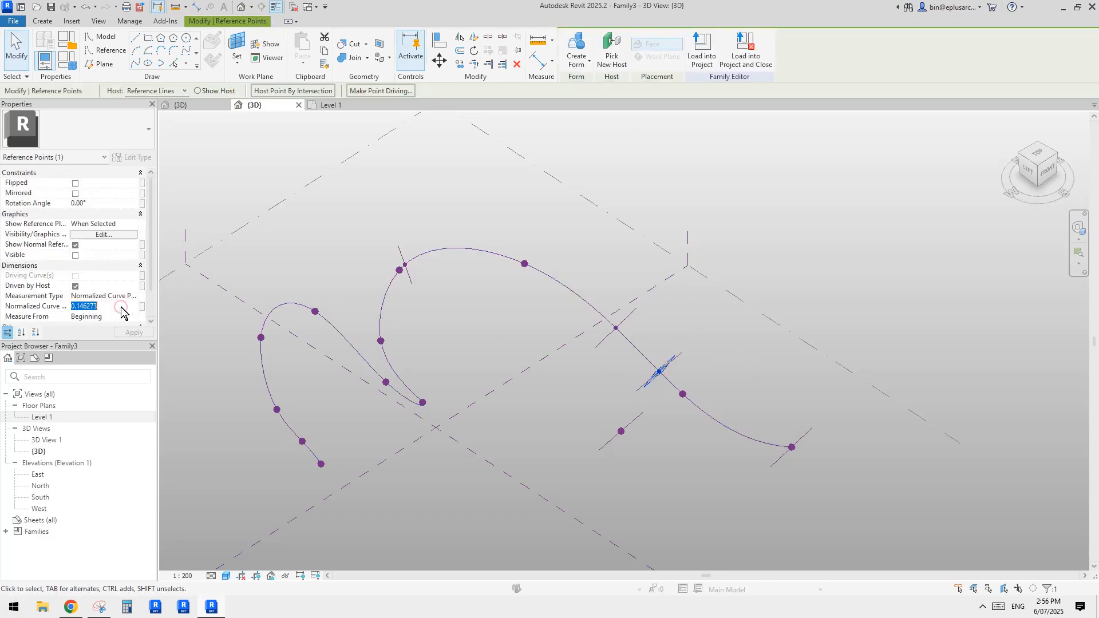
pyautogui.press('Delete')
# Re-host the loose point onto the spline with Pick New Host and slide it along the curve.
pyautogui.click(624, 438)
pyautogui.click(612, 51)
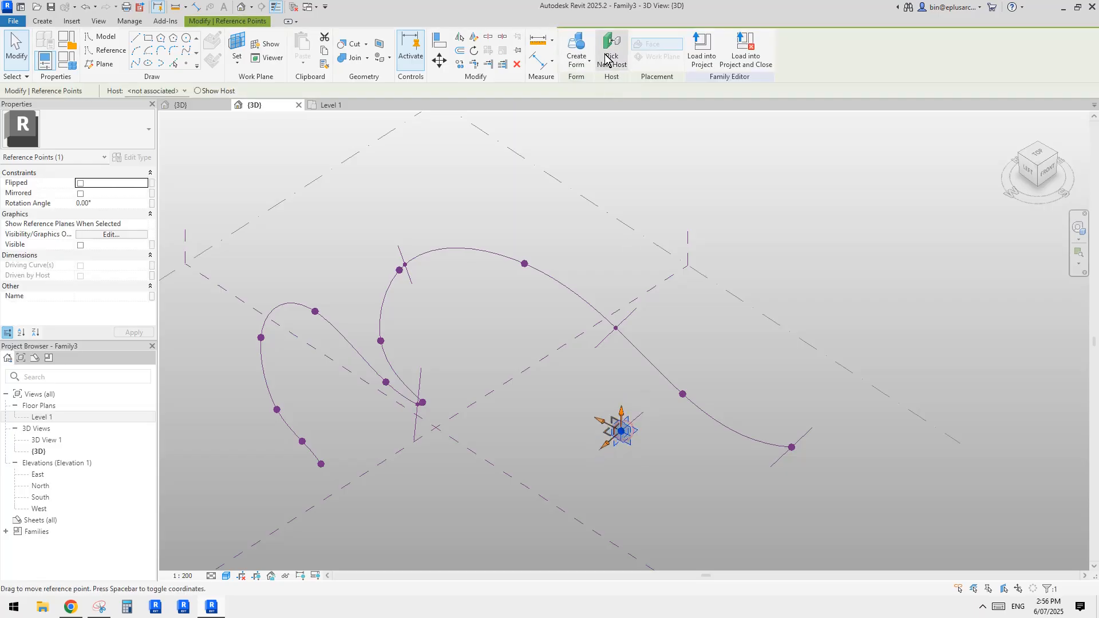
pyautogui.click(632, 364)
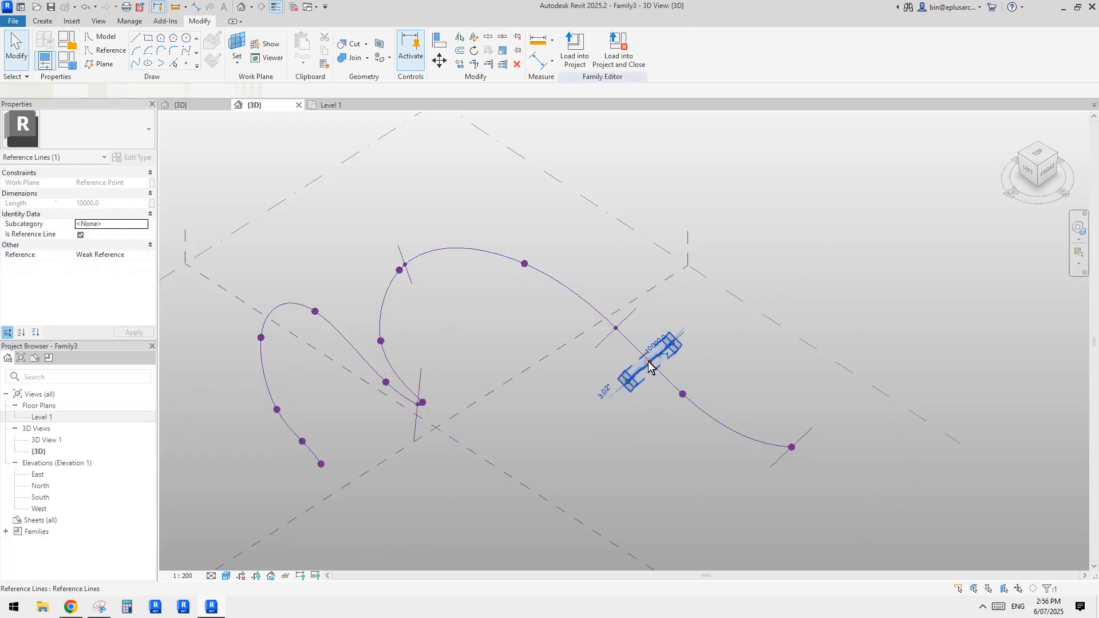
pyautogui.click(646, 360)
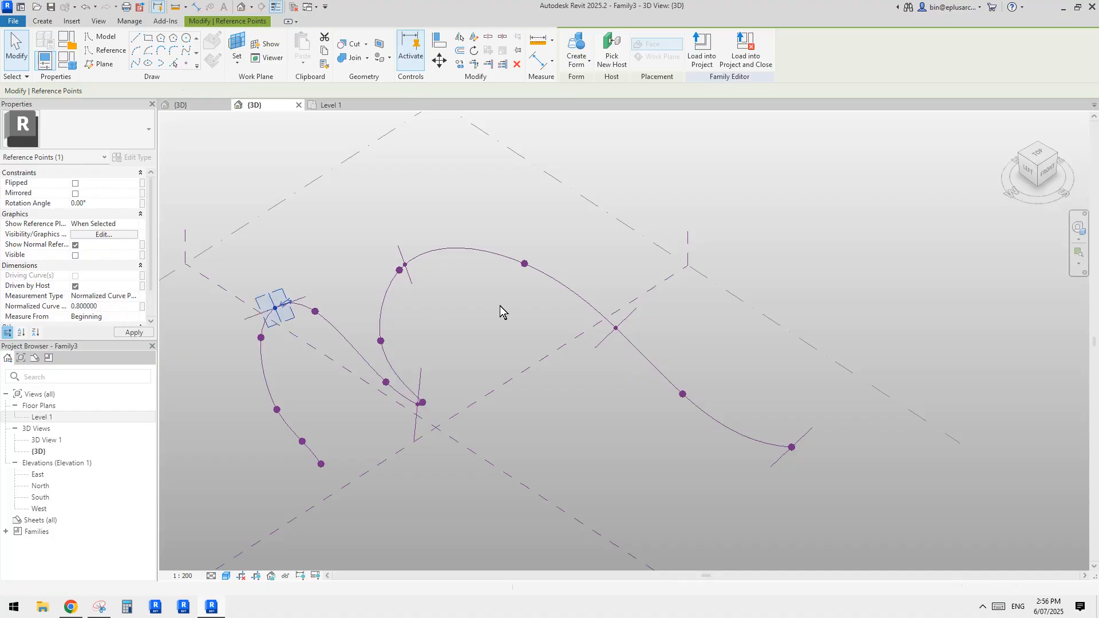
pyautogui.keyDown('shift'); pyautogui.moveTo(498, 313); pyautogui.dragTo(578, 309, button='middle'); pyautogui.keyUp('shift')
pyautogui.click(613, 356)
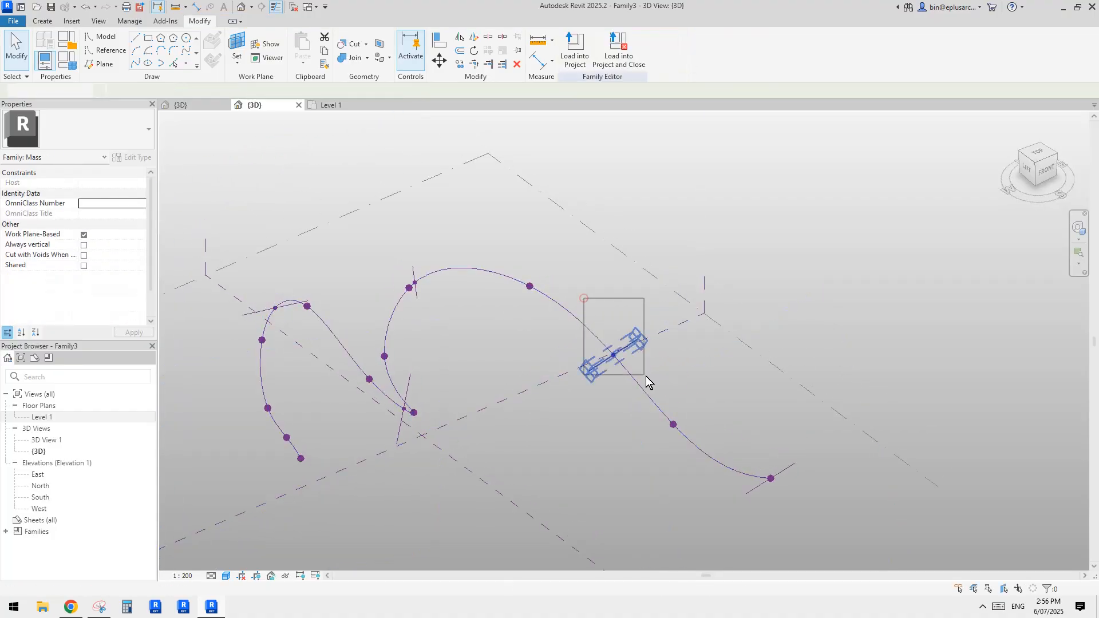
pyautogui.click(728, 378)
# Set the hosted point's Normalized Curve Parameter to 1, moving it to the spline's end.
pyautogui.click(640, 382)
pyautogui.write('1')
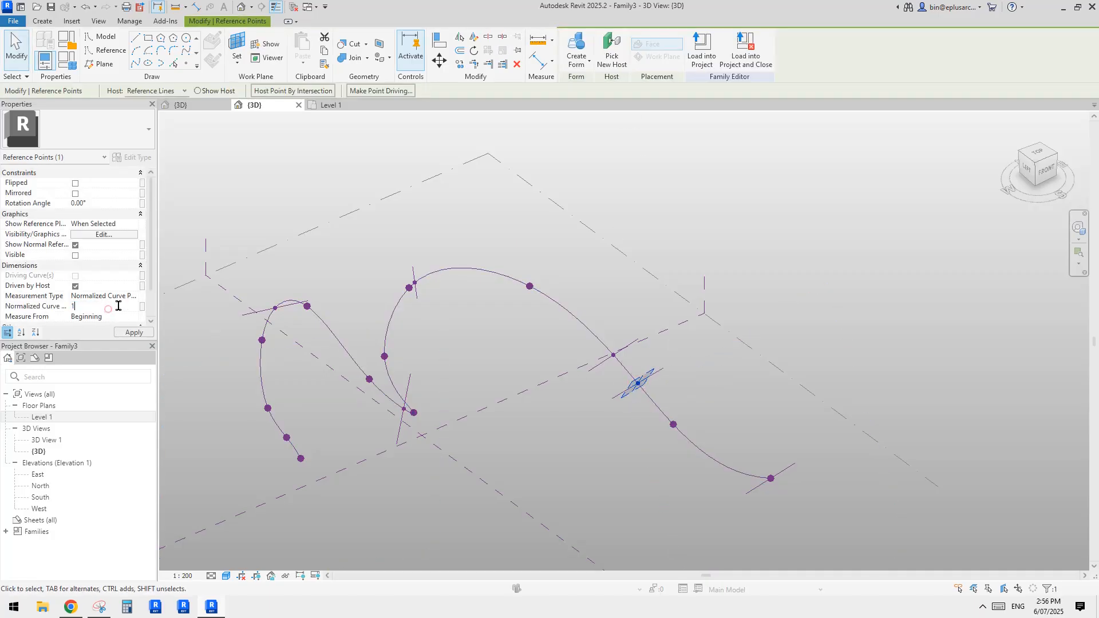
pyautogui.press('Return')
pyautogui.moveTo(558, 377)
pyautogui.keyDown('shift'); pyautogui.mouseDown(button='middle')
pyautogui.moveTo(442, 378)
pyautogui.moveTo(469, 387)
pyautogui.mouseUp(button='middle'); pyautogui.keyUp('shift')
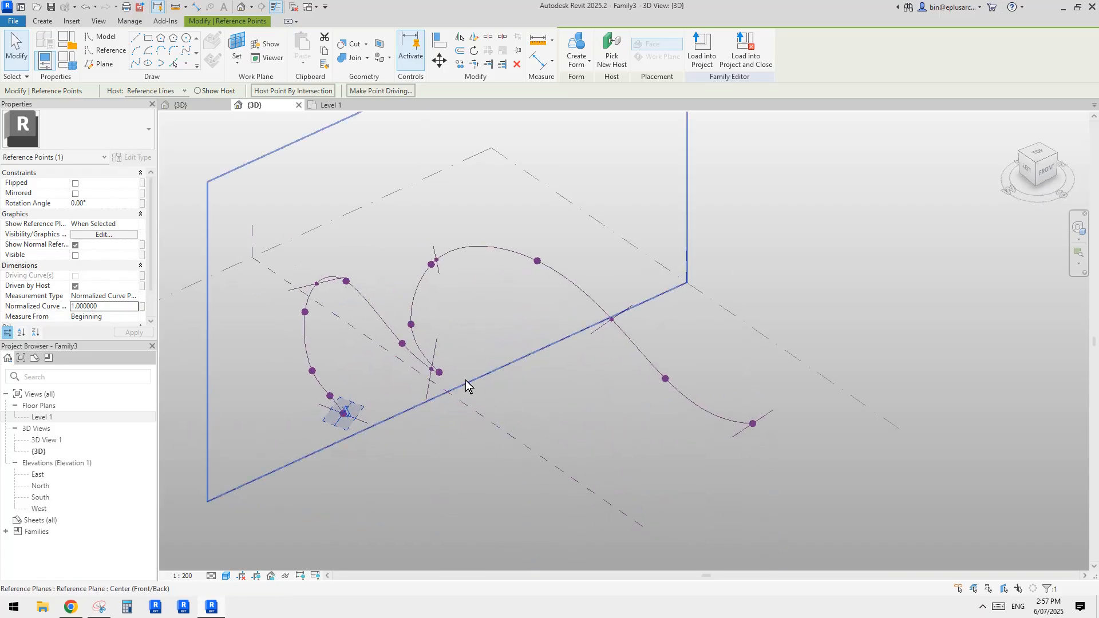
# Select the spline with all profile lines and Create Form into one continuous twisting ribbon.
pyautogui.click(434, 367)
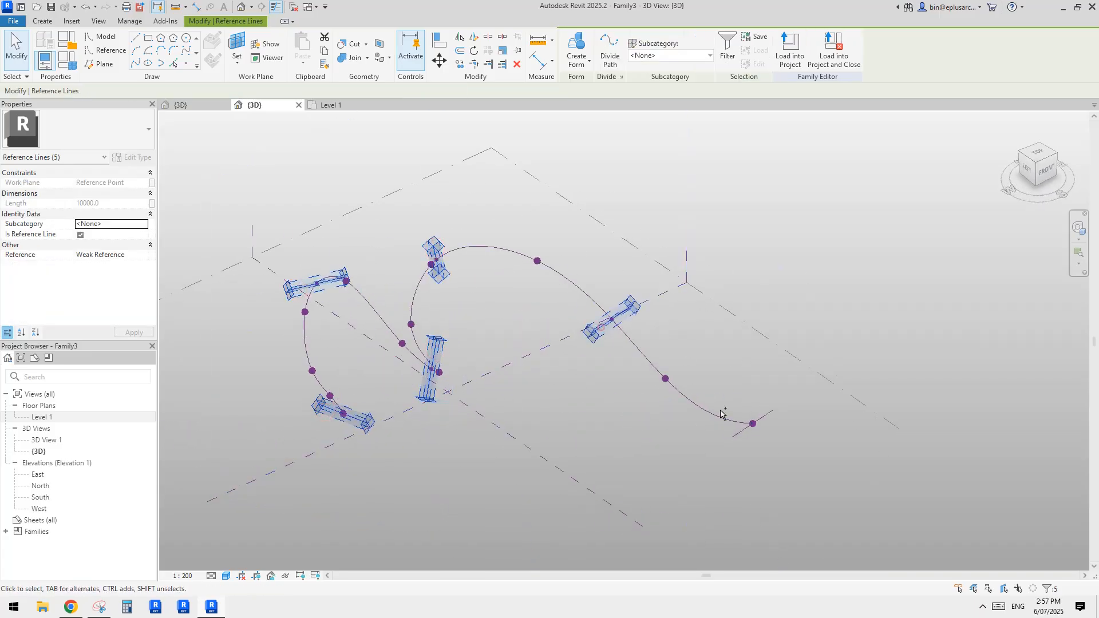
pyautogui.keyDown('ctrl'); pyautogui.click(743, 434); pyautogui.keyUp('ctrl')
pyautogui.keyDown('ctrl'); pyautogui.click(661, 378); pyautogui.keyUp('ctrl')
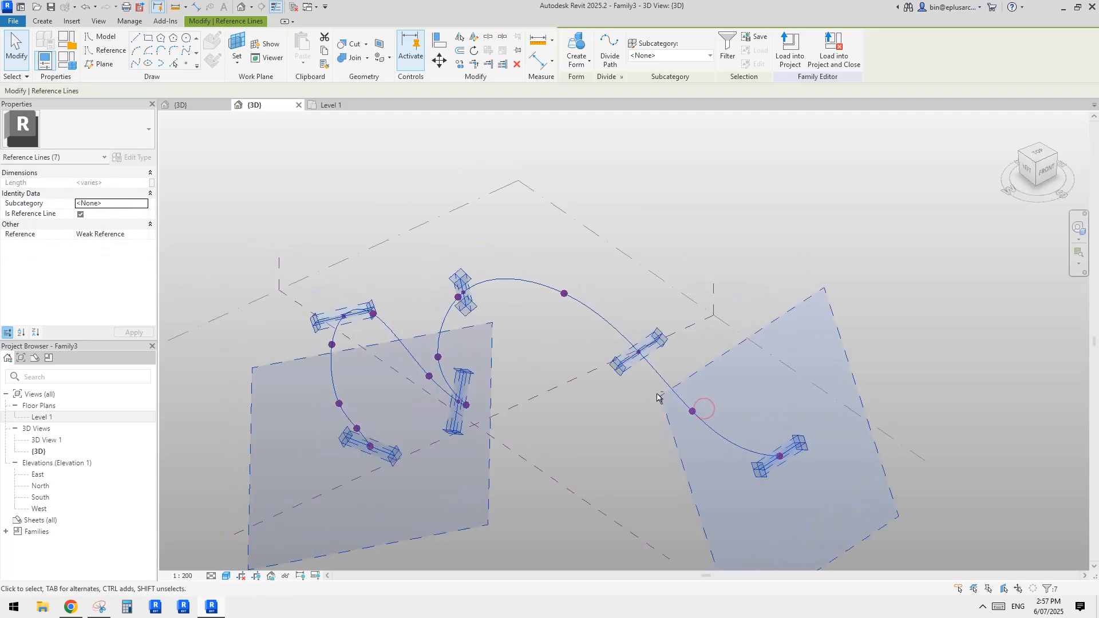
pyautogui.click(579, 52)
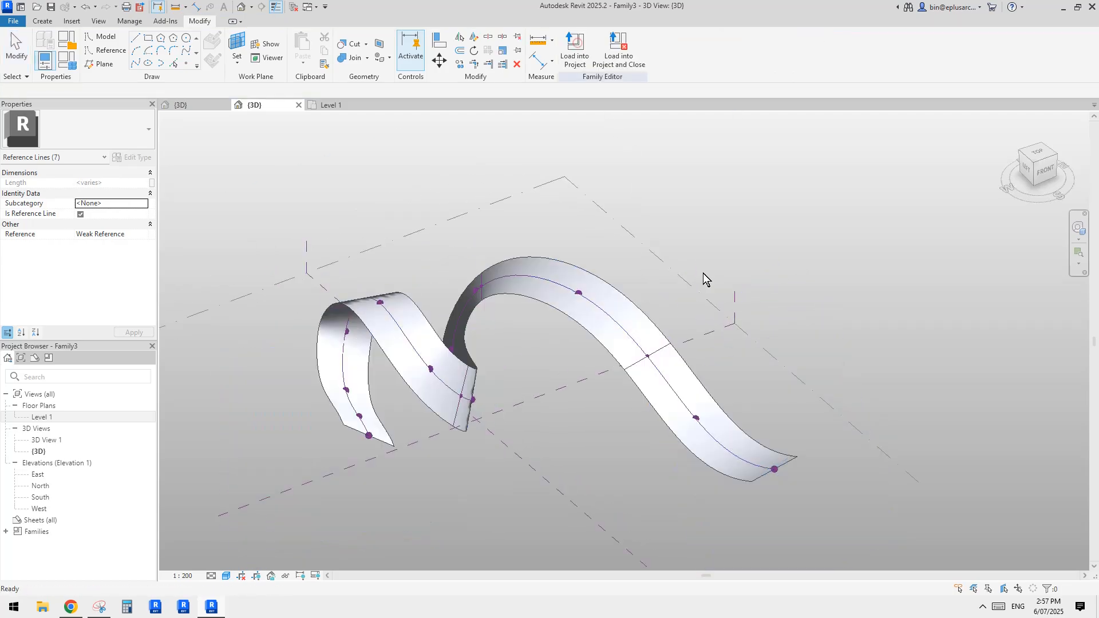
pyautogui.moveTo(723, 363)
pyautogui.keyDown('shift'); pyautogui.mouseDown(button='middle')
pyautogui.moveTo(683, 376)
pyautogui.moveTo(709, 350)
pyautogui.moveTo(1012, 486)
pyautogui.mouseUp(button='middle'); pyautogui.keyUp('shift')
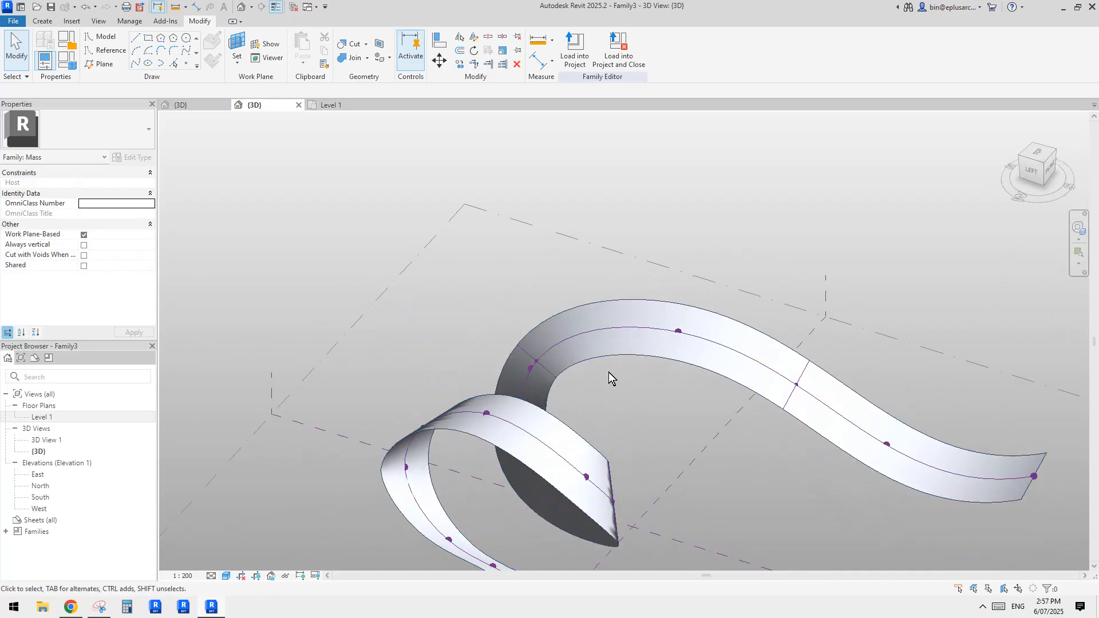
pyautogui.click(545, 361)
pyautogui.keyDown('shift'); pyautogui.moveTo(550, 360); pyautogui.dragTo(606, 315, button='middle'); pyautogui.keyUp('shift')
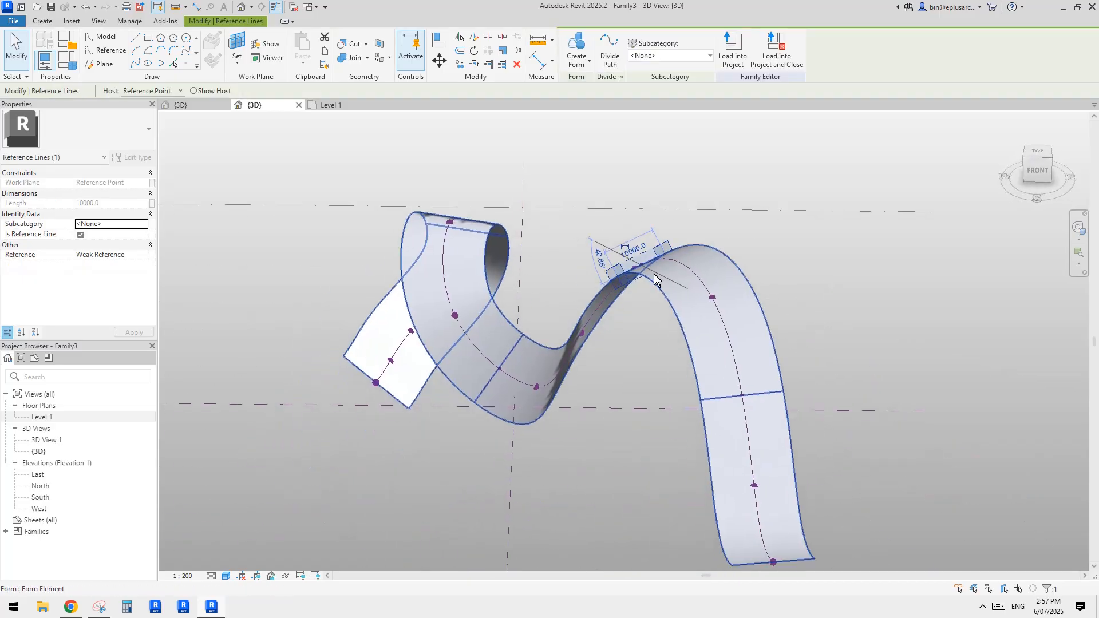
# Rotate the profile point at 0.4 along the spline to 20° and then 30°.
pyautogui.keyDown('shift'); pyautogui.moveTo(589, 268); pyautogui.dragTo(726, 261, button='middle'); pyautogui.keyUp('shift')
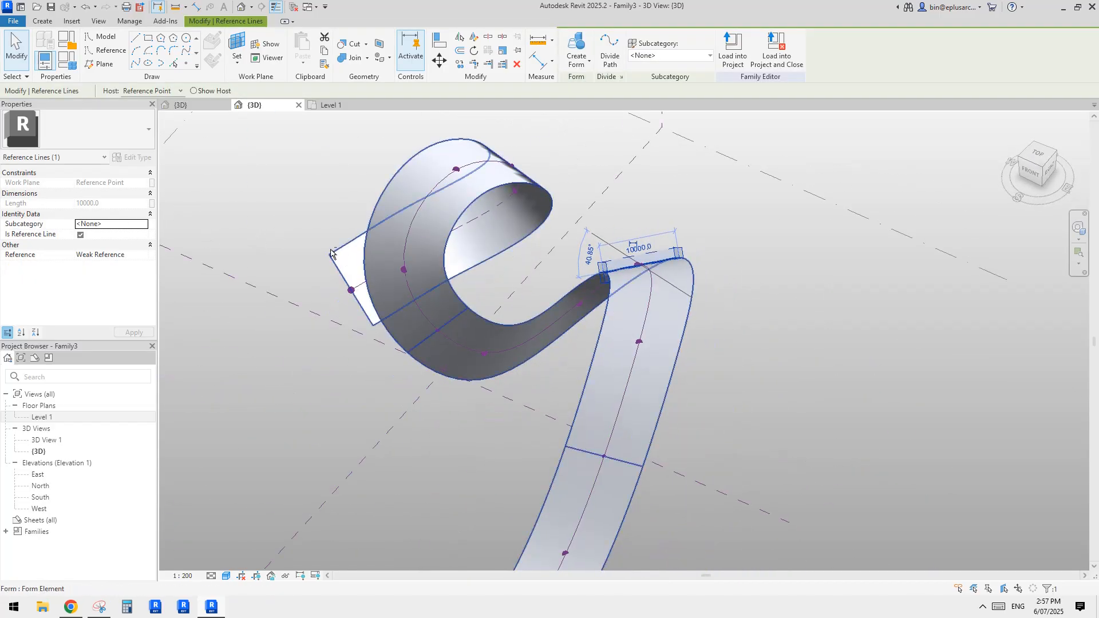
pyautogui.keyDown('shift'); pyautogui.moveTo(471, 288); pyautogui.dragTo(619, 269, button='middle'); pyautogui.keyUp('shift')
pyautogui.click(619, 269)
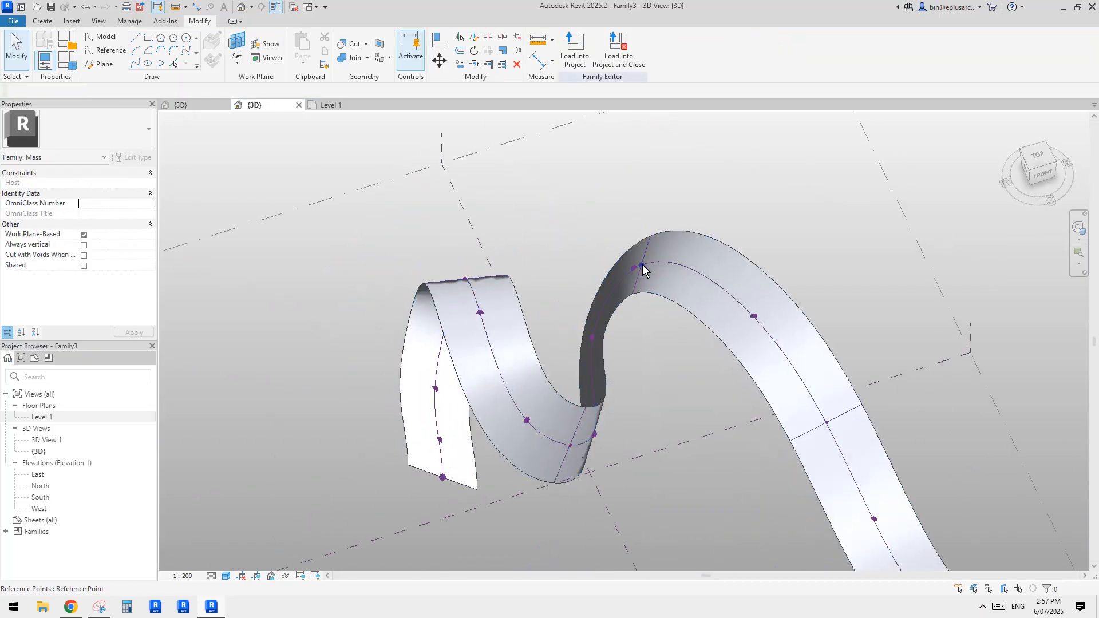
pyautogui.click(643, 267)
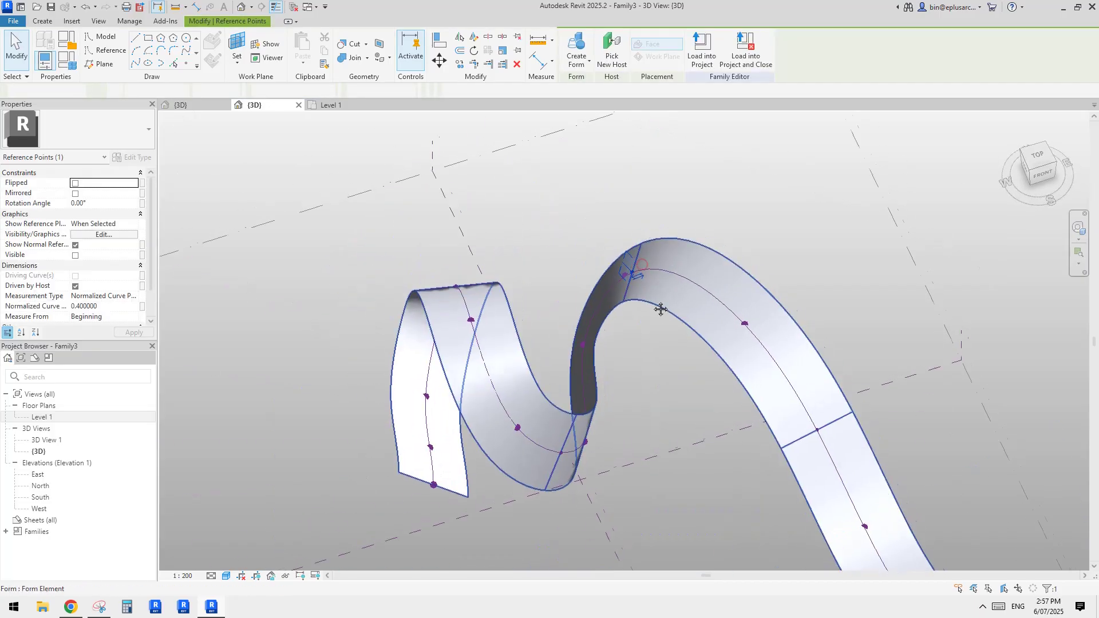
pyautogui.click(106, 205)
pyautogui.write('1')
pyautogui.keyDown('shift'); pyautogui.moveTo(515, 275); pyautogui.dragTo(649, 280, button='middle'); pyautogui.keyUp('shift')
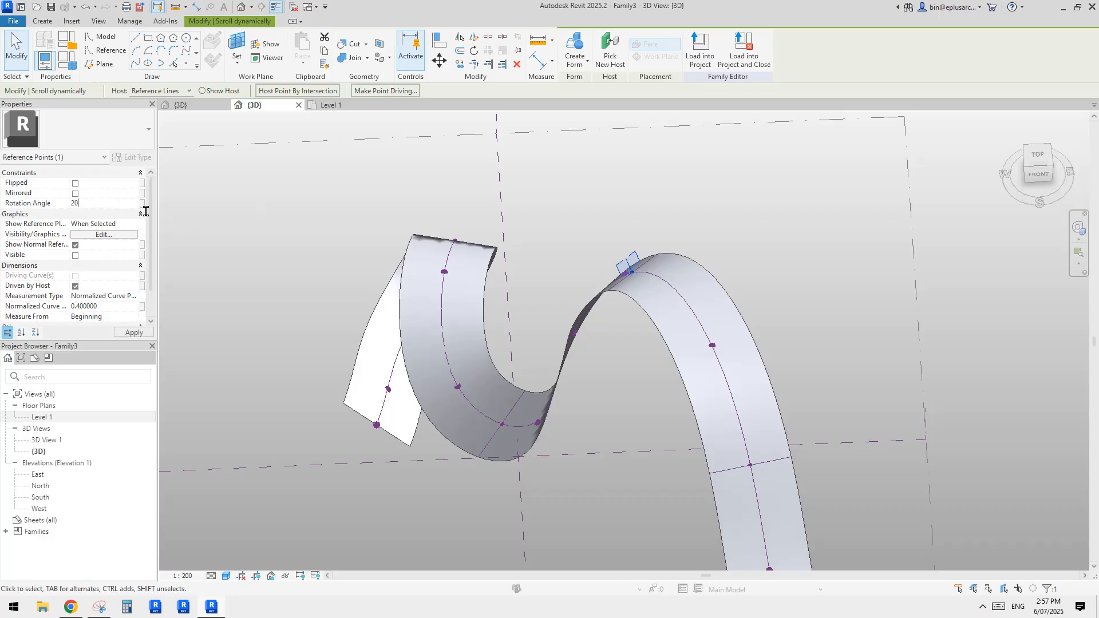
pyautogui.press('Return')
pyautogui.keyDown('shift'); pyautogui.moveTo(559, 258); pyautogui.dragTo(623, 356, button='middle'); pyautogui.keyUp('shift')
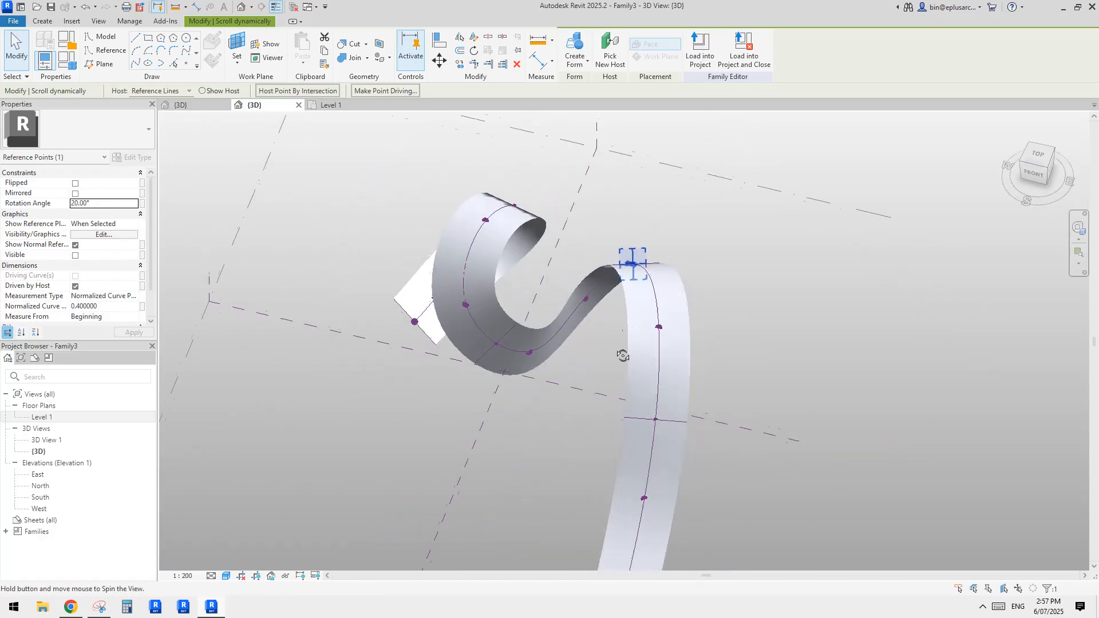
pyautogui.click(496, 347)
pyautogui.moveTo(550, 361)
pyautogui.keyDown('shift'); pyautogui.mouseDown(button='middle')
pyautogui.moveTo(655, 420)
pyautogui.moveTo(601, 344)
pyautogui.moveTo(606, 252)
pyautogui.moveTo(573, 196)
pyautogui.moveTo(652, 189)
pyautogui.moveTo(603, 225)
pyautogui.mouseUp(button='middle'); pyautogui.keyUp('shift')
pyautogui.write('3')
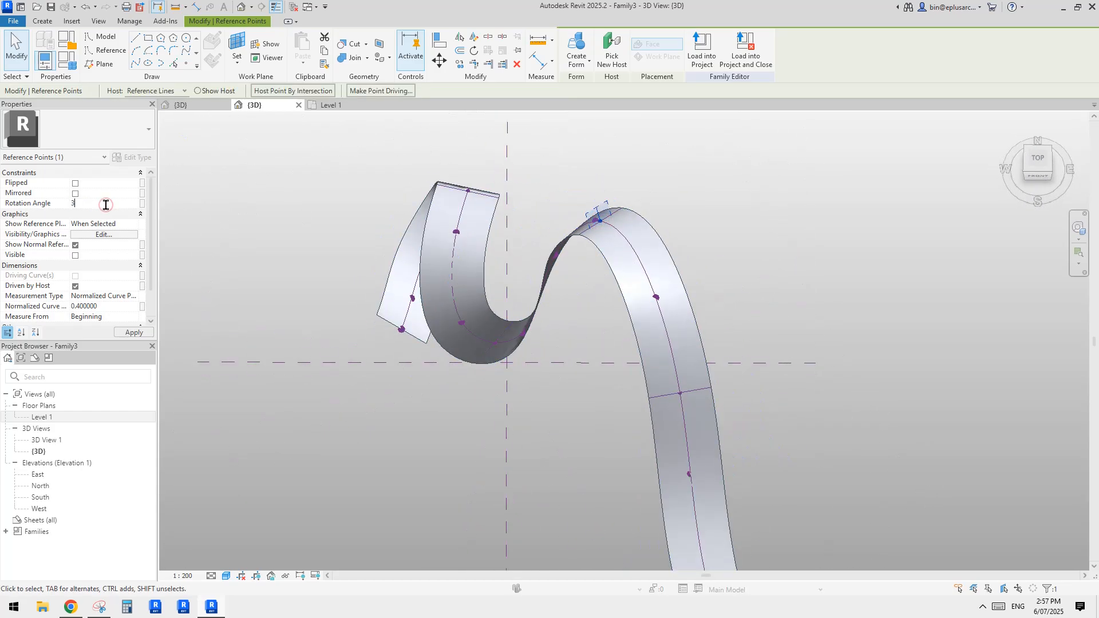
pyautogui.press('Return')
pyautogui.write('0.00°')
# Rotate the profile point at 0.6 through -60° and 60° to a final 120° twist.
pyautogui.moveTo(499, 270)
pyautogui.keyDown('shift'); pyautogui.mouseDown(button='middle')
pyautogui.moveTo(509, 330)
pyautogui.moveTo(515, 318)
pyautogui.mouseUp(button='middle'); pyautogui.keyUp('shift')
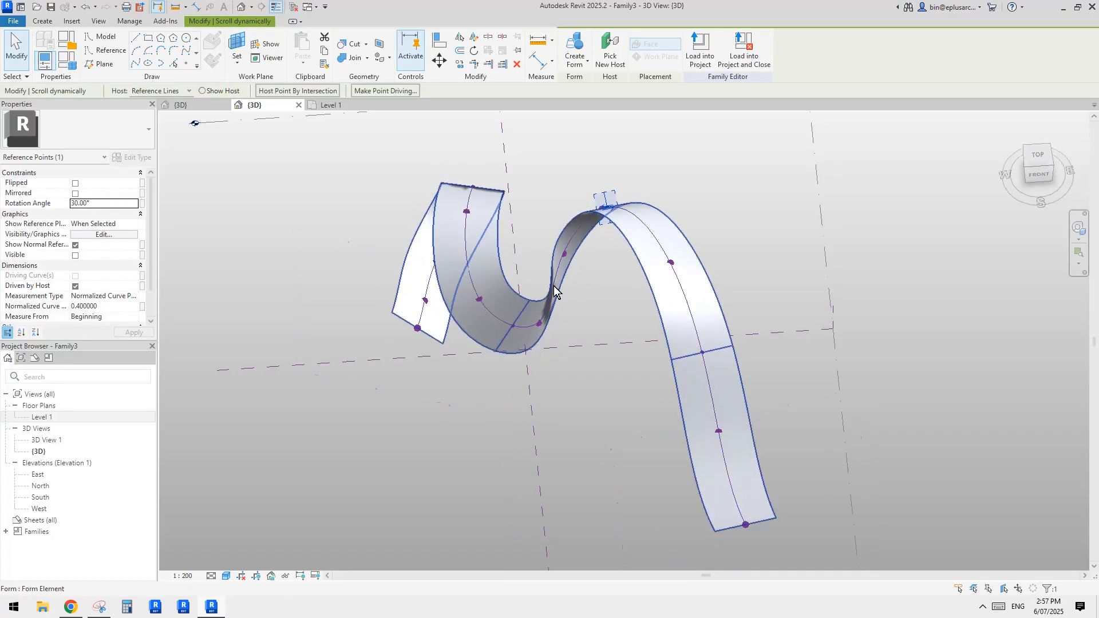
pyautogui.click(517, 326)
pyautogui.moveTo(517, 326)
pyautogui.keyDown('shift'); pyautogui.mouseDown(button='middle')
pyautogui.moveTo(657, 283)
pyautogui.moveTo(547, 256)
pyautogui.moveTo(536, 276)
pyautogui.mouseUp(button='middle'); pyautogui.keyUp('shift')
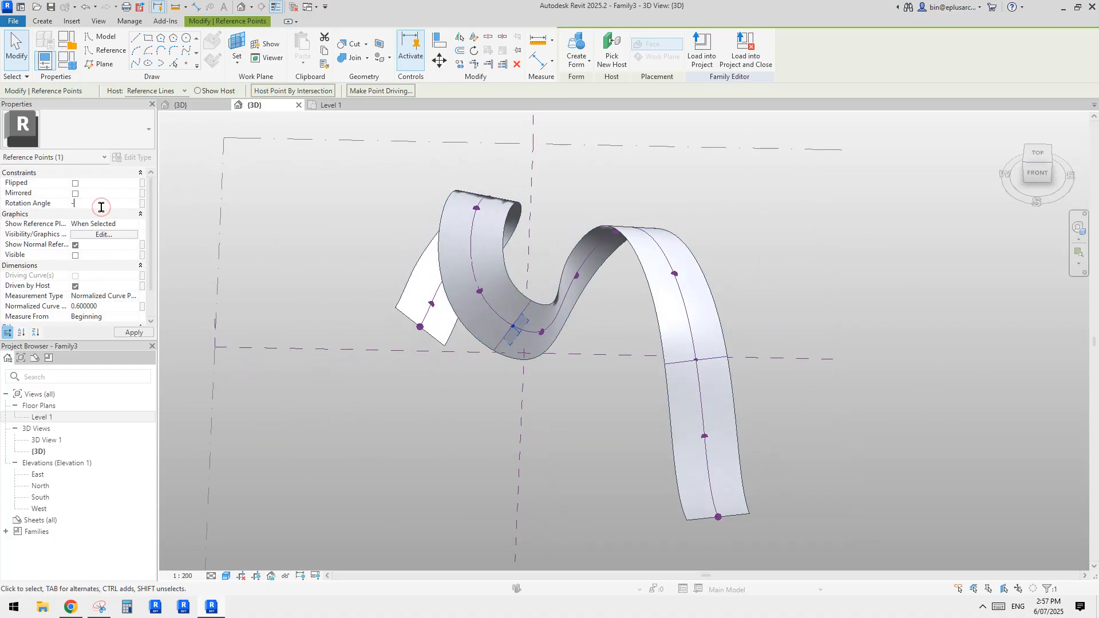
pyautogui.write('-60')
pyautogui.press('Return')
pyautogui.keyDown('shift'); pyautogui.moveTo(524, 283); pyautogui.dragTo(656, 232, button='middle'); pyautogui.keyUp('shift')
pyautogui.moveTo(581, 307)
pyautogui.keyDown('shift'); pyautogui.mouseDown(button='middle')
pyautogui.moveTo(422, 245)
pyautogui.moveTo(576, 258)
pyautogui.moveTo(516, 271)
pyautogui.moveTo(559, 241)
pyautogui.moveTo(531, 331)
pyautogui.mouseUp(button='middle'); pyautogui.keyUp('shift')
pyautogui.press('Return')
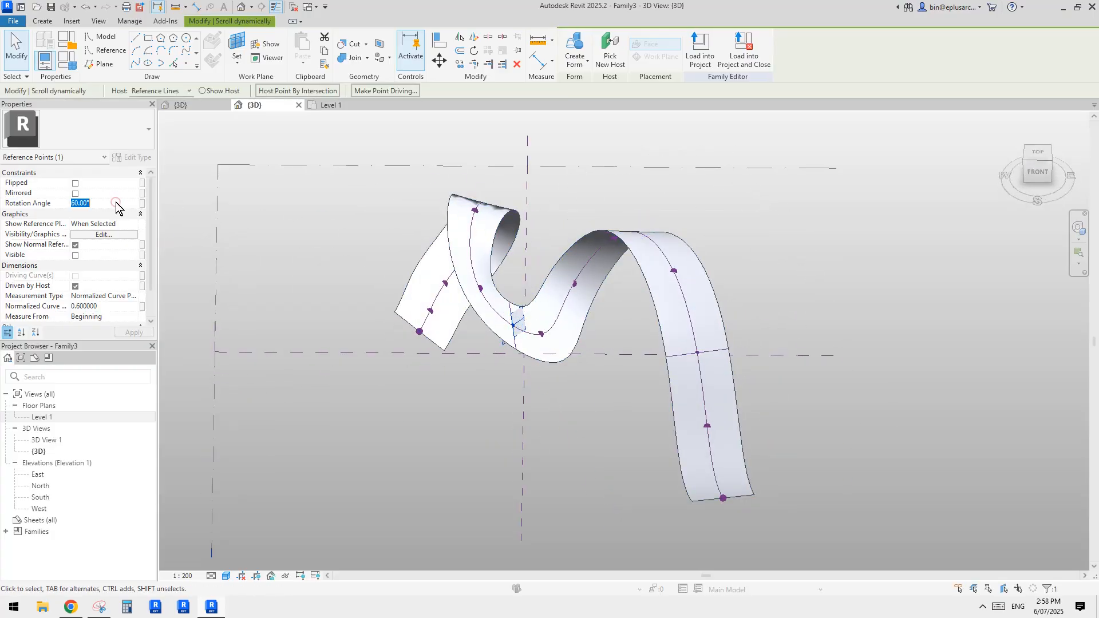
pyautogui.write('120')
pyautogui.press('Return')
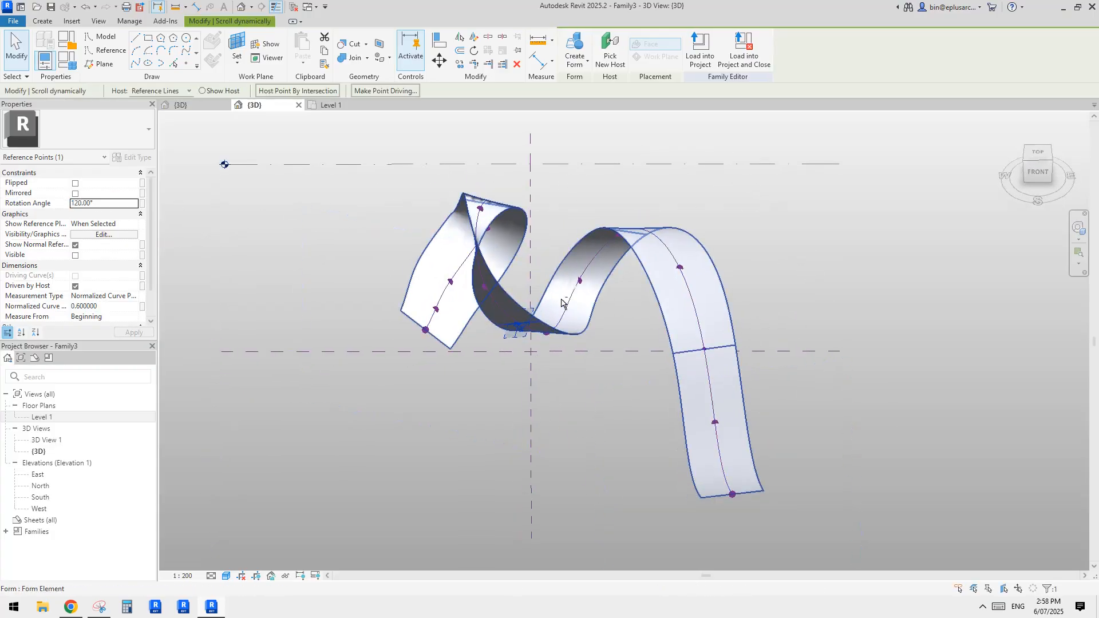
pyautogui.moveTo(567, 266)
pyautogui.keyDown('shift'); pyautogui.mouseDown(button='middle')
pyautogui.moveTo(549, 250)
pyautogui.moveTo(500, 245)
pyautogui.moveTo(481, 258)
pyautogui.moveTo(472, 249)
pyautogui.moveTo(529, 251)
pyautogui.mouseUp(button='middle'); pyautogui.keyUp('shift')
pyautogui.scroll(3, 482, 257)
pyautogui.click(774, 172)
pyautogui.scroll(-3, 528, 252)
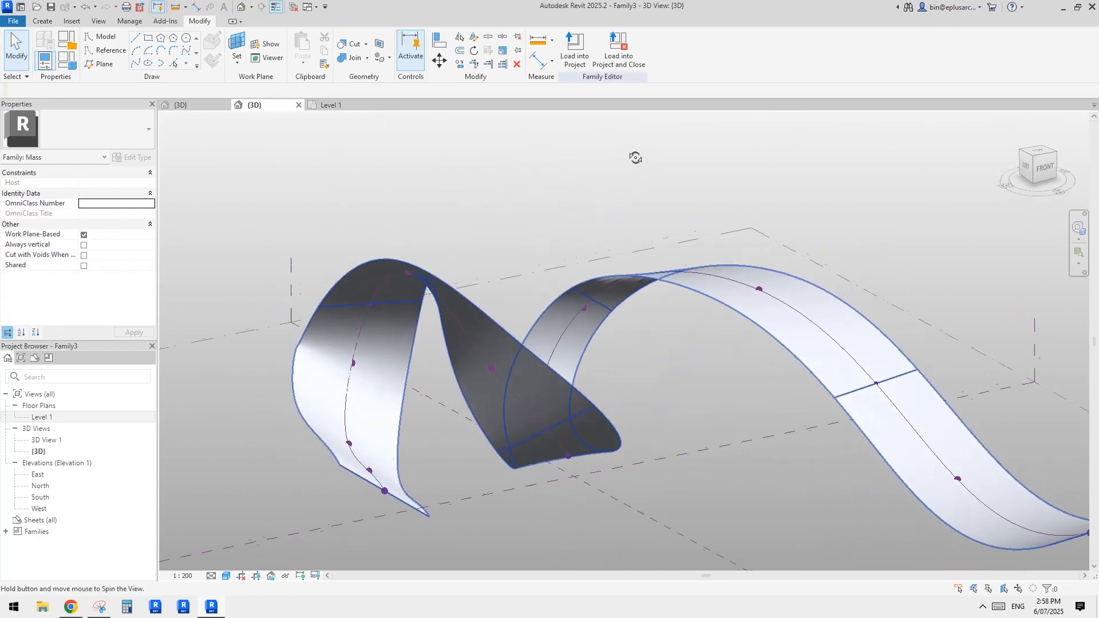
pyautogui.moveTo(636, 159)
pyautogui.keyDown('shift'); pyautogui.mouseDown(button='middle')
pyautogui.moveTo(667, 293)
pyautogui.moveTo(544, 182)
pyautogui.moveTo(678, 304)
pyautogui.moveTo(601, 447)
pyautogui.moveTo(627, 429)
pyautogui.moveTo(674, 142)
pyautogui.moveTo(636, 171)
pyautogui.moveTo(672, 296)
pyautogui.moveTo(625, 432)
pyautogui.mouseUp(button='middle'); pyautogui.keyUp('shift')
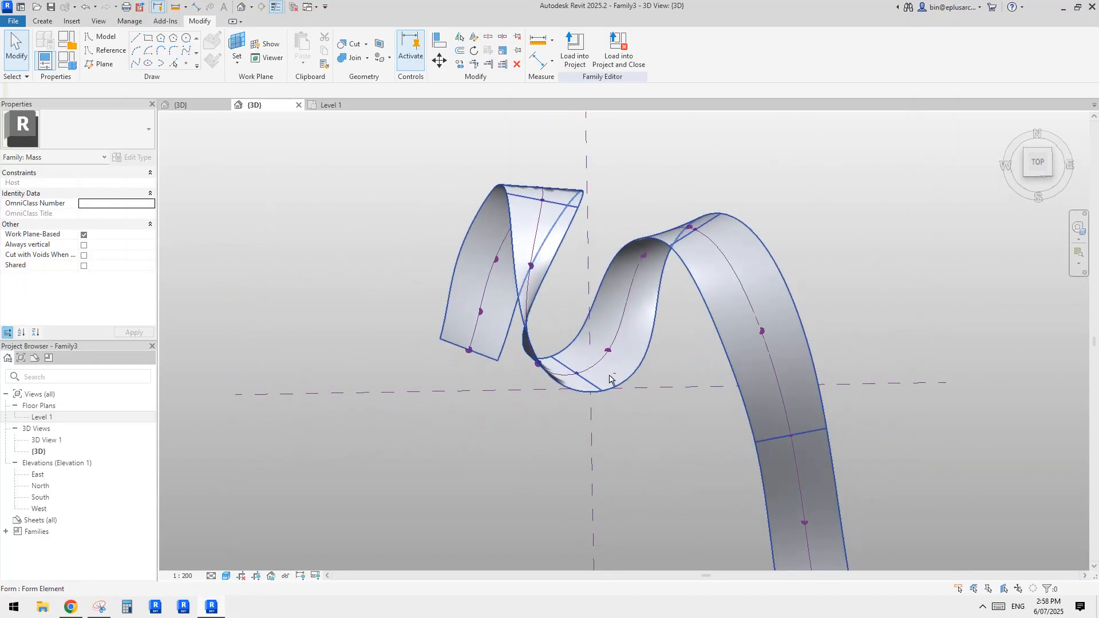
pyautogui.keyDown('shift'); pyautogui.moveTo(612, 379); pyautogui.dragTo(579, 351, button='middle'); pyautogui.keyUp('shift')
pyautogui.moveTo(644, 357)
pyautogui.keyDown('shift'); pyautogui.mouseDown(button='middle')
pyautogui.moveTo(661, 390)
pyautogui.moveTo(631, 258)
pyautogui.moveTo(654, 301)
pyautogui.moveTo(711, 271)
pyautogui.moveTo(750, 384)
pyautogui.moveTo(761, 387)
pyautogui.moveTo(688, 268)
pyautogui.mouseUp(button='middle'); pyautogui.keyUp('shift')
pyautogui.click(625, 221)
# Set a profile point's rotation to 20° and pick a point on the ribbon's lower tail.
pyautogui.click(694, 337)
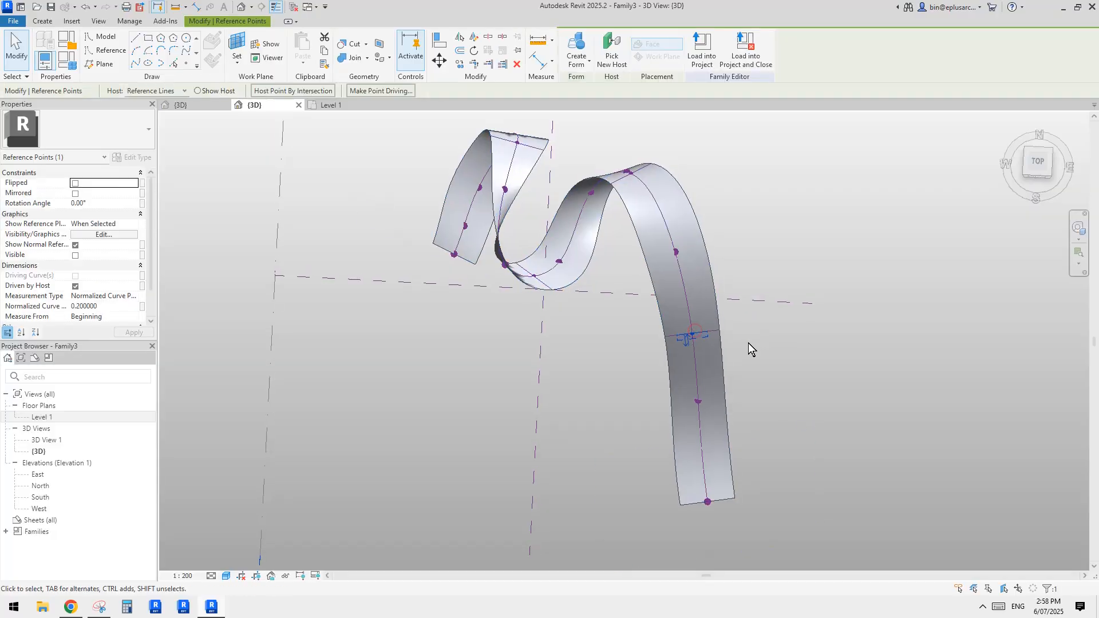
pyautogui.click(99, 203)
pyautogui.write('20')
pyautogui.click(703, 313)
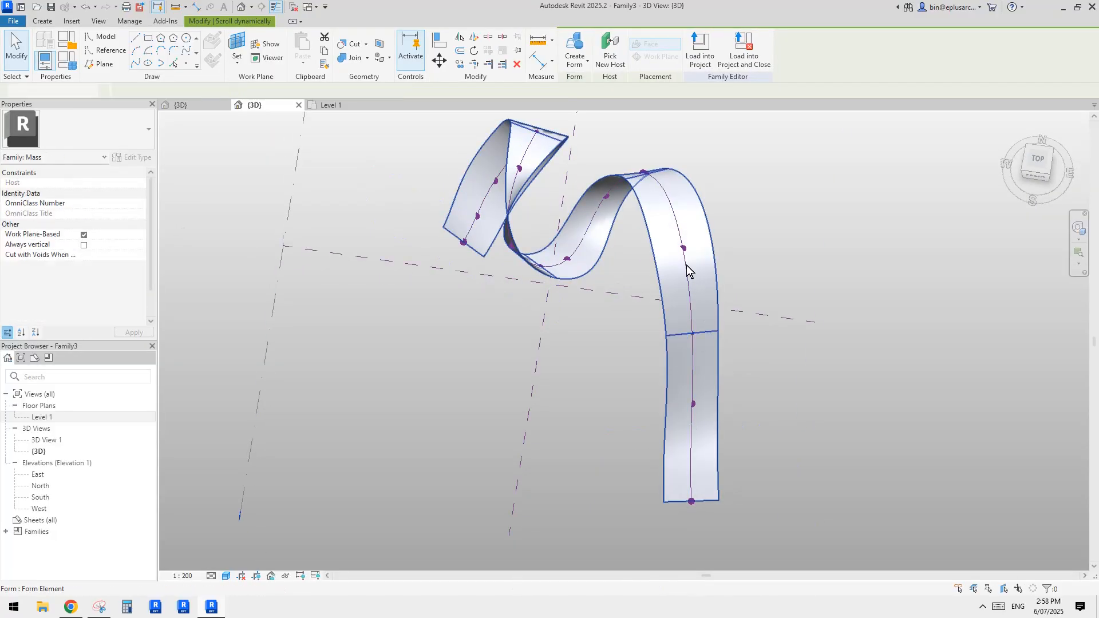
pyautogui.click(683, 249)
pyautogui.keyDown('shift'); pyautogui.moveTo(702, 264); pyautogui.dragTo(688, 417, button='middle'); pyautogui.keyUp('shift')
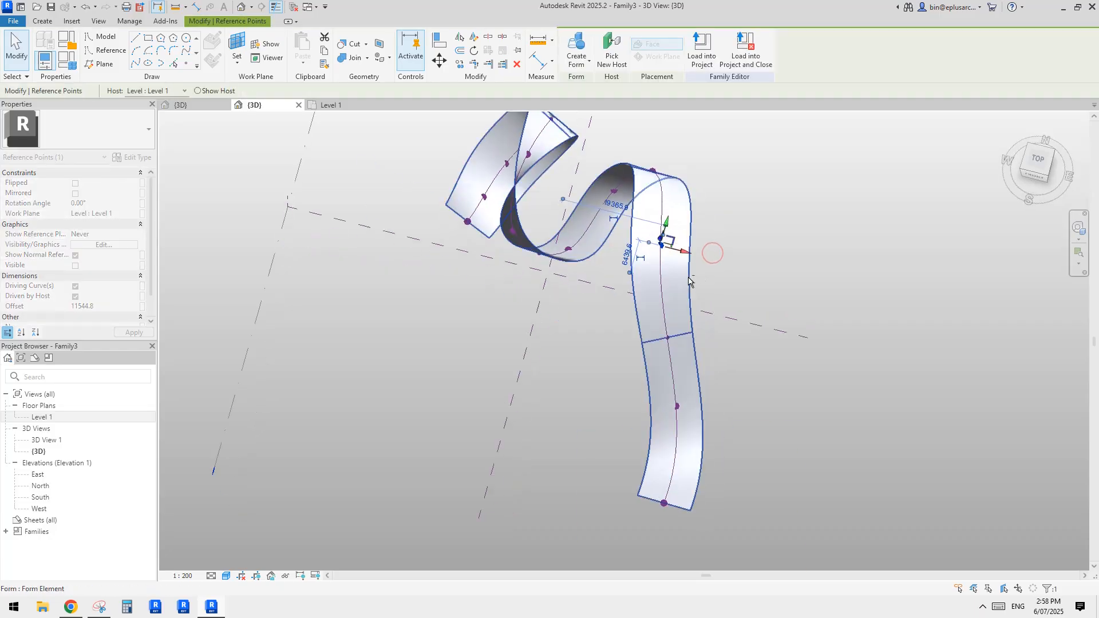
pyautogui.click(676, 407)
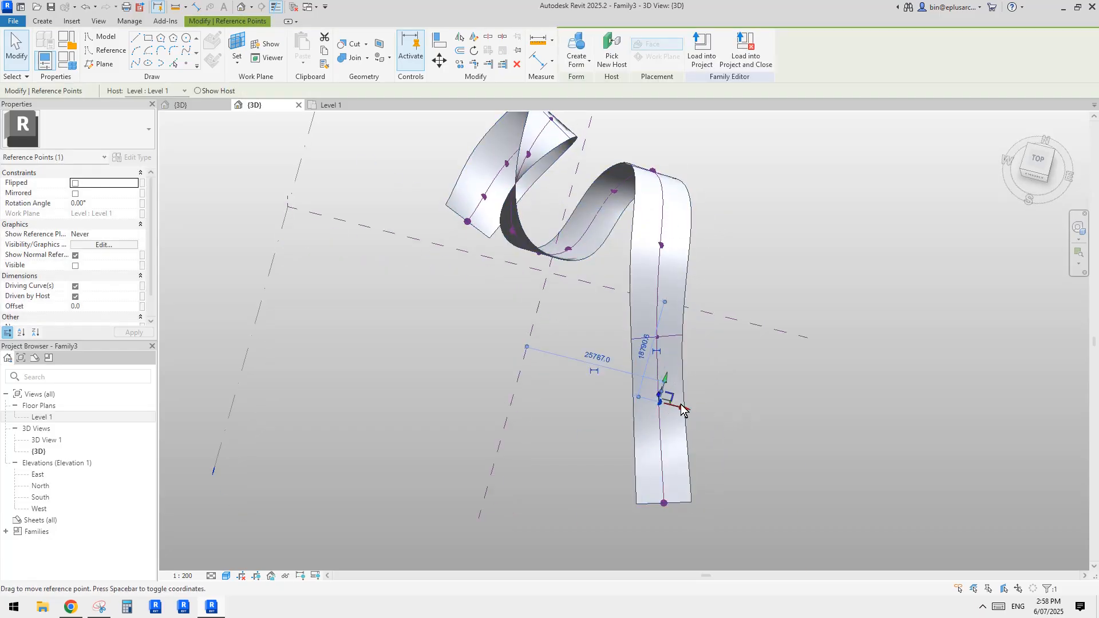
pyautogui.scroll(2, 683, 412)
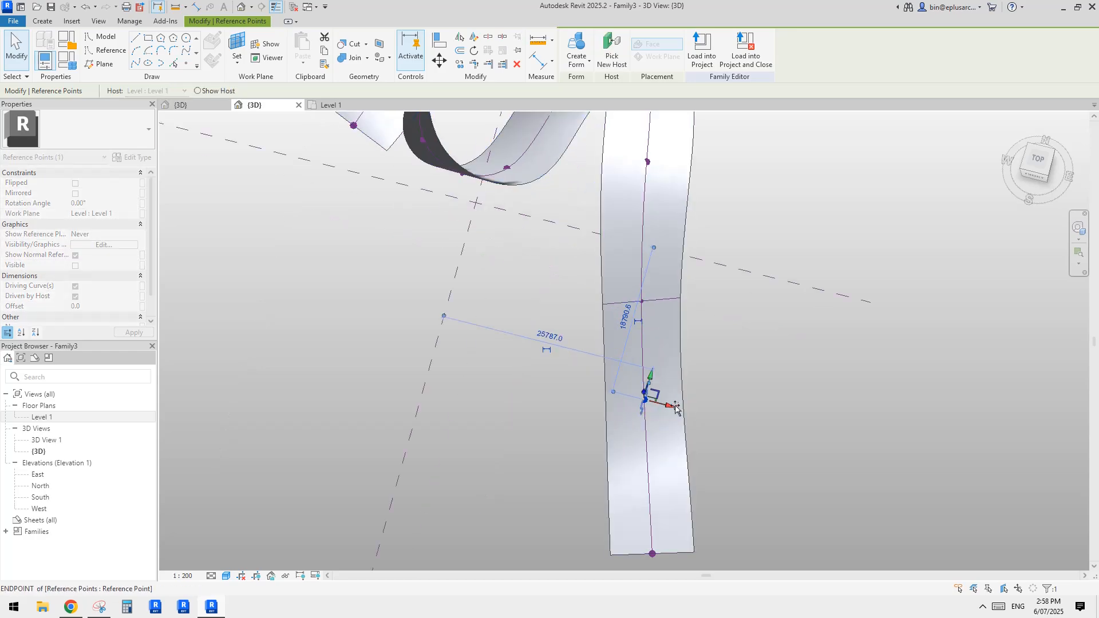
# Drag the tail profile point to a new position to reshape the ribbon's end, checking from front and side.
pyautogui.moveTo(683, 411); pyautogui.dragTo(677, 402)
pyautogui.keyDown('shift'); pyautogui.moveTo(670, 378); pyautogui.dragTo(656, 290, button='middle'); pyautogui.keyUp('shift')
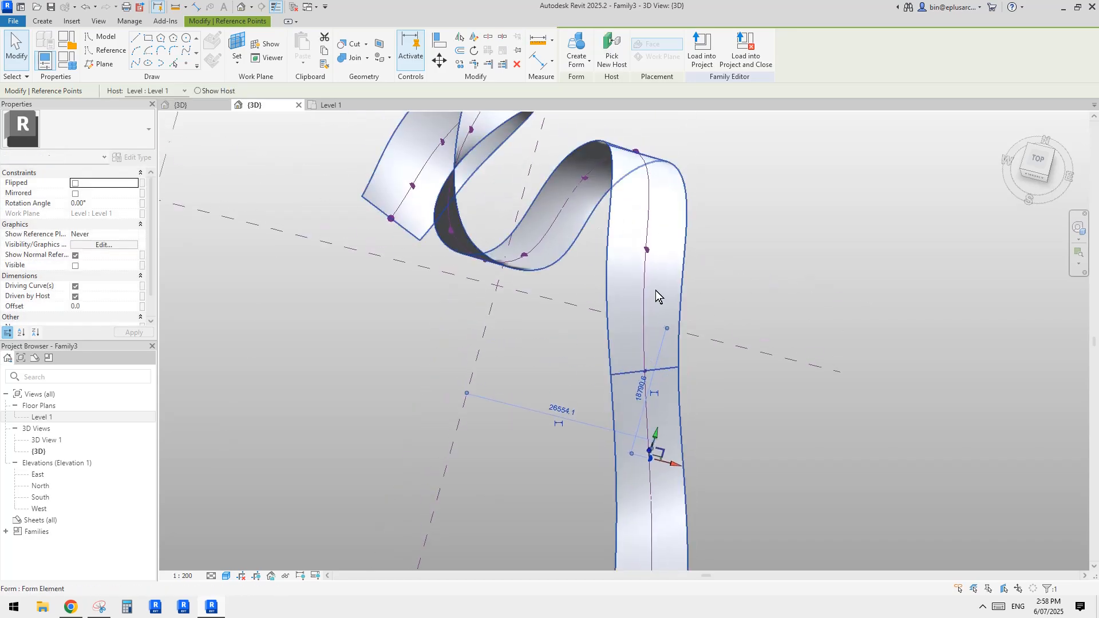
pyautogui.moveTo(652, 260); pyautogui.dragTo(654, 254)
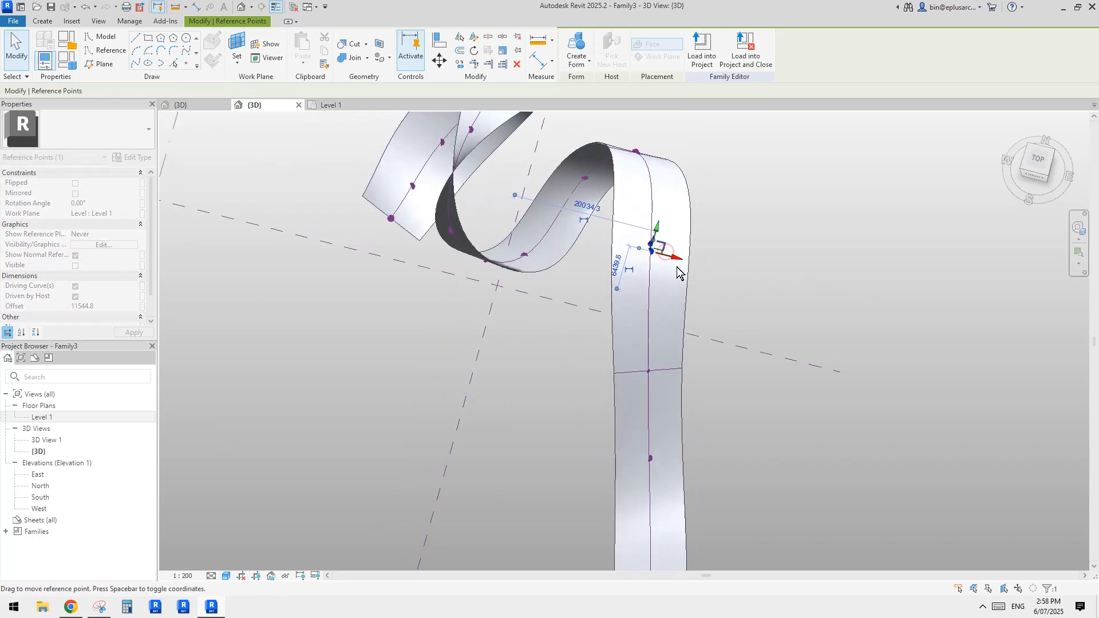
pyautogui.click(655, 340)
pyautogui.scroll(-4, 659, 333)
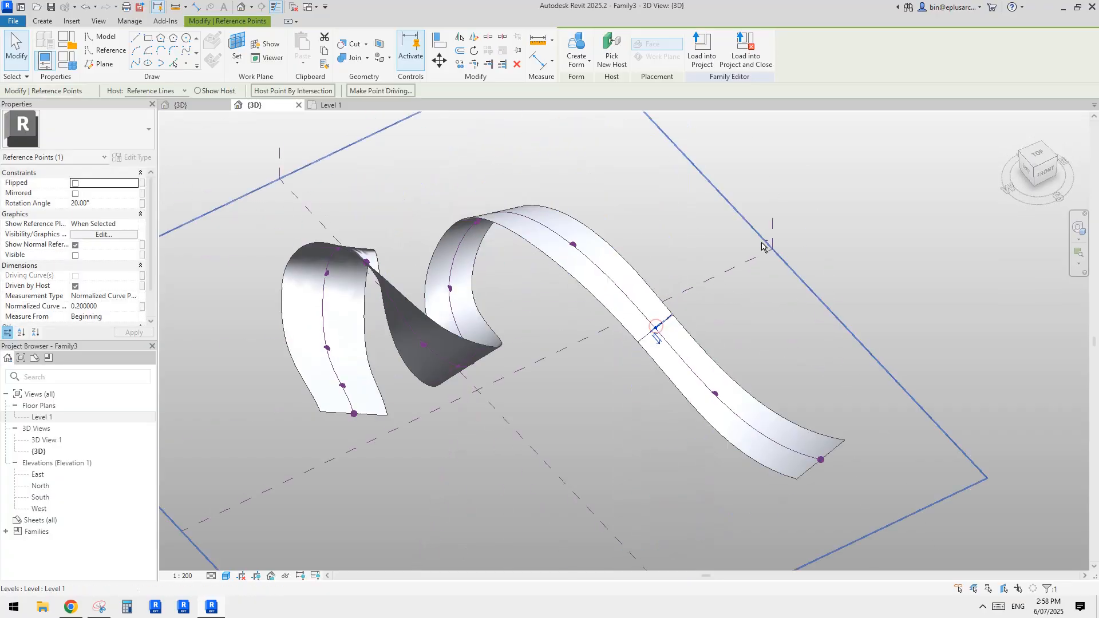
pyautogui.moveTo(653, 327)
pyautogui.keyDown('shift'); pyautogui.mouseDown(button='middle')
pyautogui.moveTo(613, 249)
pyautogui.moveTo(682, 432)
pyautogui.moveTo(661, 378)
pyautogui.mouseUp(button='middle'); pyautogui.keyUp('shift')
pyautogui.moveTo(644, 399); pyautogui.dragTo(642, 379)
pyautogui.keyDown('shift'); pyautogui.moveTo(670, 379); pyautogui.dragTo(653, 369, button='middle'); pyautogui.keyUp('shift')
pyautogui.click(644, 359)
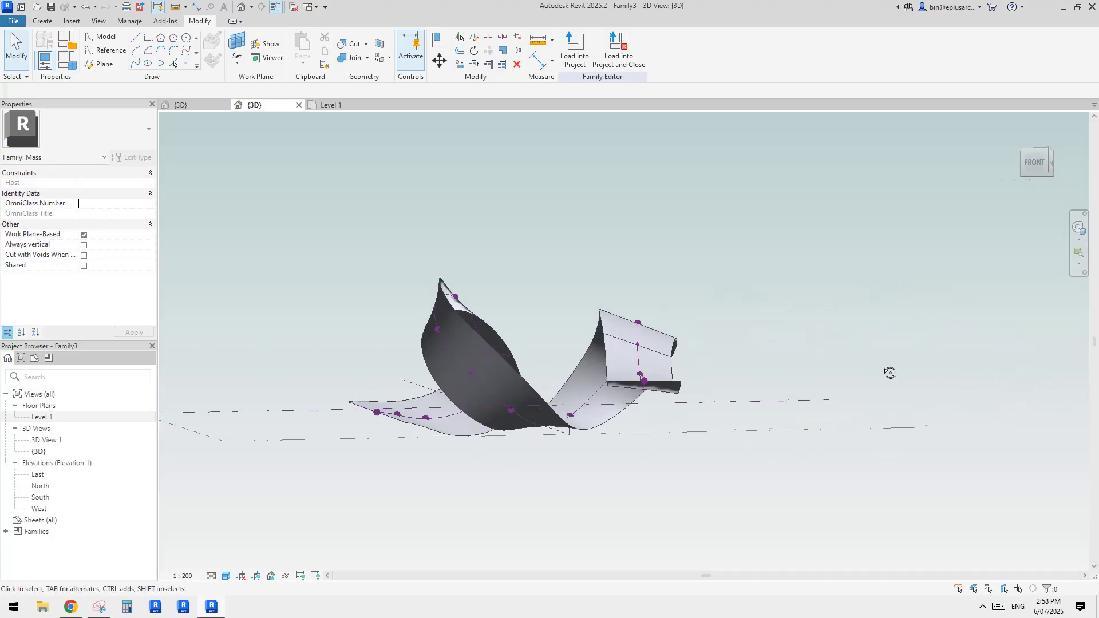
# Select the hosted point partway along the path and inspect its twist from several angles.
pyautogui.keyDown('shift'); pyautogui.moveTo(891, 372); pyautogui.dragTo(767, 397, button='middle'); pyautogui.keyUp('shift')
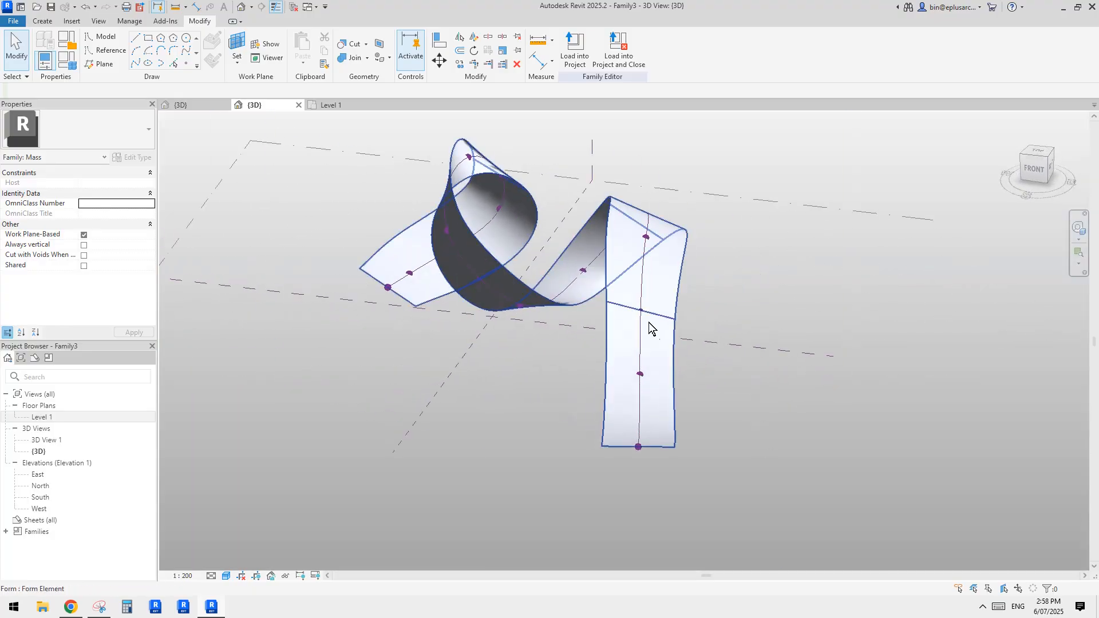
pyautogui.click(643, 316)
pyautogui.press('Escape')
pyautogui.scroll(3, 643, 317)
pyautogui.click(643, 317)
pyautogui.press('Escape')
pyautogui.click(642, 314)
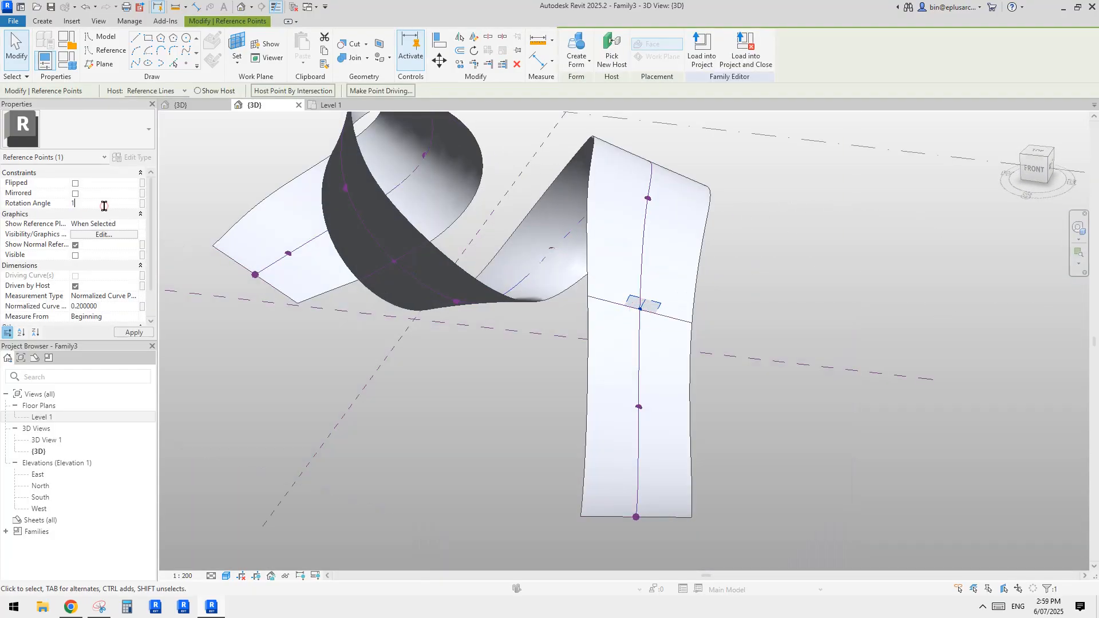
pyautogui.moveTo(525, 263)
pyautogui.keyDown('shift'); pyautogui.mouseDown(button='middle')
pyautogui.moveTo(700, 249)
pyautogui.moveTo(654, 339)
pyautogui.moveTo(665, 245)
pyautogui.moveTo(673, 333)
pyautogui.mouseUp(button='middle'); pyautogui.keyUp('shift')
pyautogui.press('Escape')
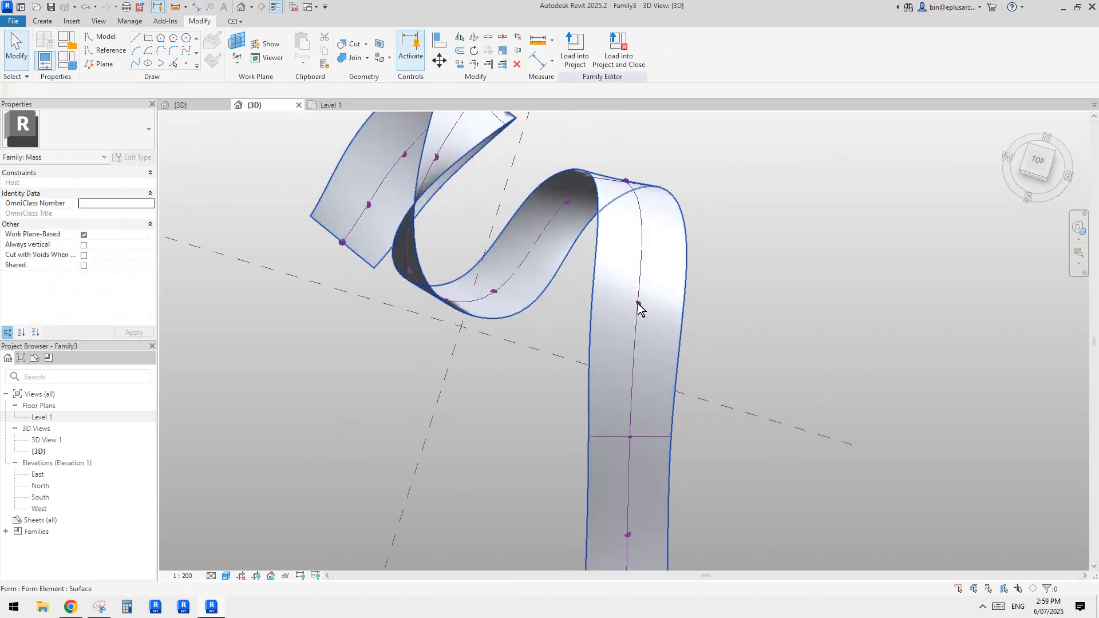
# Select the profile point at 0.4 along the path for a 30° rotation and orbit around the top curl.
pyautogui.keyDown('shift'); pyautogui.moveTo(640, 310); pyautogui.dragTo(640, 335, button='middle'); pyautogui.keyUp('shift')
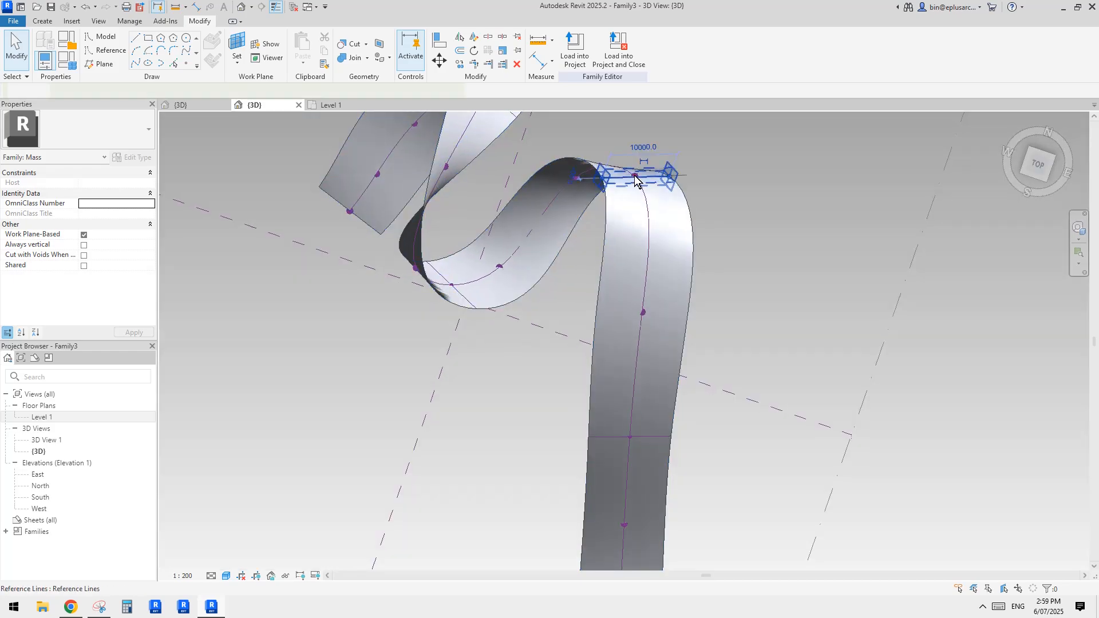
pyautogui.keyDown('shift'); pyautogui.moveTo(636, 182); pyautogui.dragTo(655, 241, button='middle'); pyautogui.keyUp('shift')
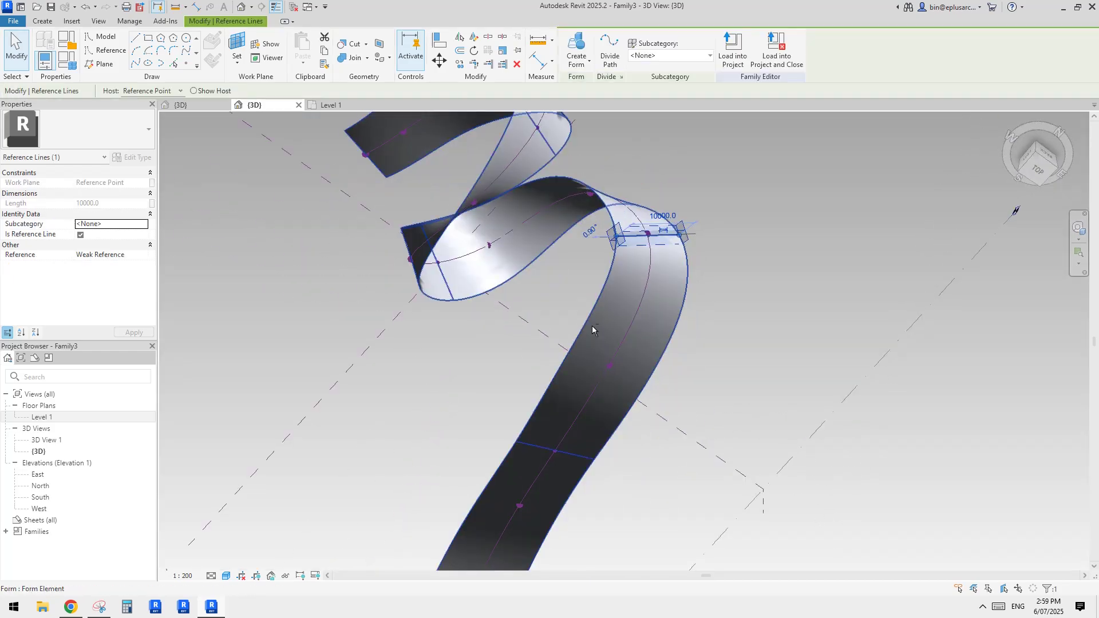
pyautogui.click(648, 238)
pyautogui.moveTo(648, 241)
pyautogui.keyDown('shift'); pyautogui.mouseDown(button='middle')
pyautogui.moveTo(687, 234)
pyautogui.moveTo(679, 310)
pyautogui.moveTo(665, 258)
pyautogui.moveTo(688, 244)
pyautogui.moveTo(677, 290)
pyautogui.mouseUp(button='middle'); pyautogui.keyUp('shift')
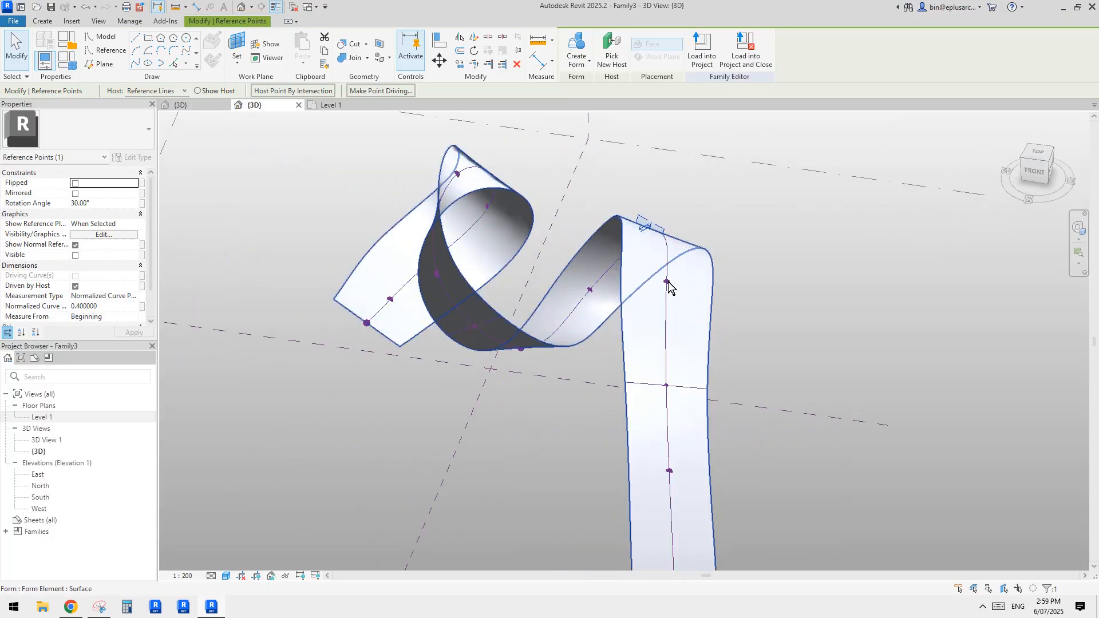
pyautogui.keyDown('shift'); pyautogui.moveTo(671, 288); pyautogui.dragTo(698, 330, button='middle'); pyautogui.keyUp('shift')
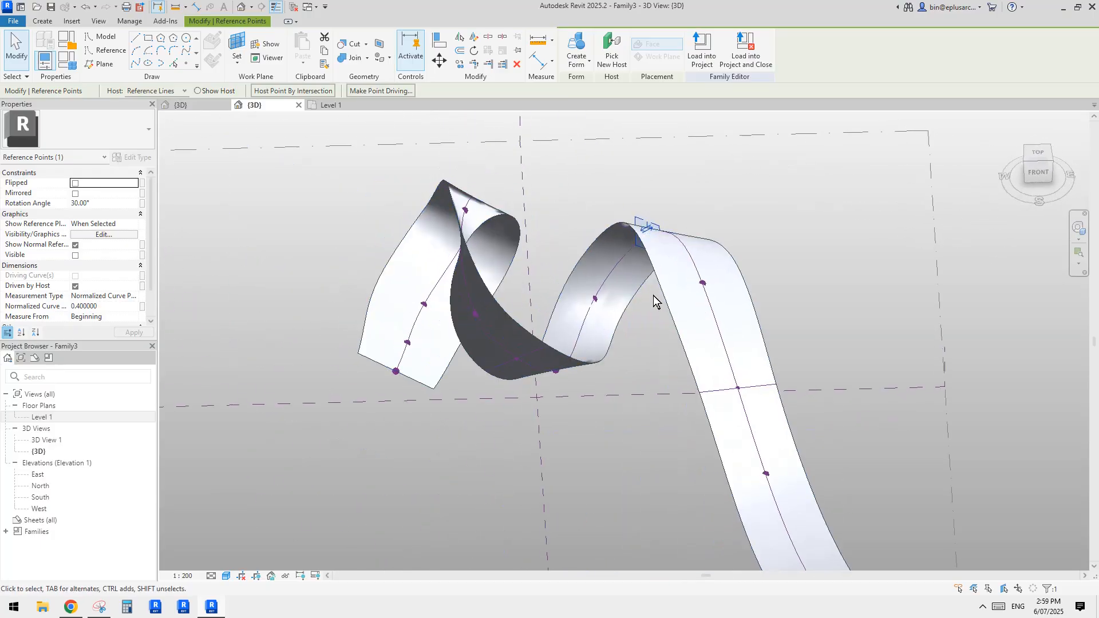
pyautogui.moveTo(728, 292)
pyautogui.keyDown('shift'); pyautogui.mouseDown(button='middle')
pyautogui.moveTo(652, 315)
pyautogui.moveTo(679, 316)
pyautogui.moveTo(687, 341)
pyautogui.moveTo(703, 327)
pyautogui.mouseUp(button='middle'); pyautogui.keyUp('shift')
# Twist the profile point at 0.4 along the path to a Rotation Angle of 20°.
pyautogui.click(665, 333)
pyautogui.click(773, 387)
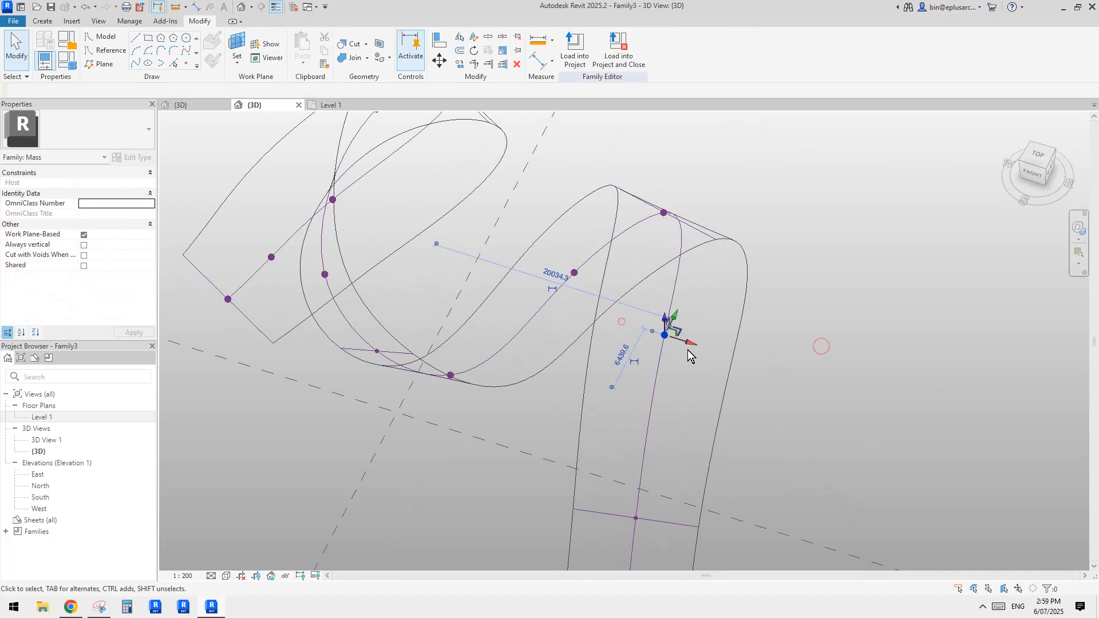
pyautogui.click(666, 334)
pyautogui.moveTo(679, 339)
pyautogui.keyDown('shift'); pyautogui.mouseDown(button='middle')
pyautogui.moveTo(666, 284)
pyautogui.moveTo(687, 249)
pyautogui.moveTo(657, 314)
pyautogui.moveTo(646, 303)
pyautogui.moveTo(639, 344)
pyautogui.mouseUp(button='middle'); pyautogui.keyUp('shift')
pyautogui.keyDown('ctrl'); pyautogui.click(657, 231); pyautogui.keyUp('ctrl')
pyautogui.press('Escape')
pyautogui.scroll(3, 683, 243)
pyautogui.scroll(3, 657, 314)
pyautogui.click(635, 327)
pyautogui.click(608, 289)
pyautogui.scroll(-3, 639, 343)
pyautogui.moveTo(724, 279)
pyautogui.keyDown('shift'); pyautogui.mouseDown(button='middle')
pyautogui.moveTo(771, 293)
pyautogui.moveTo(726, 398)
pyautogui.mouseUp(button='middle'); pyautogui.keyUp('shift')
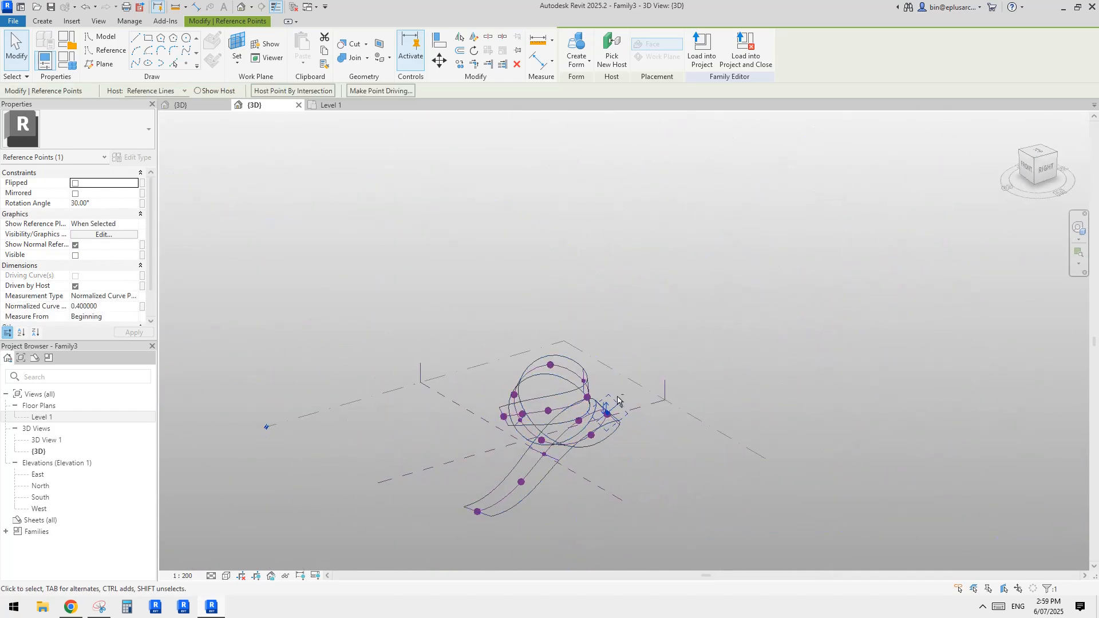
pyautogui.click(104, 204)
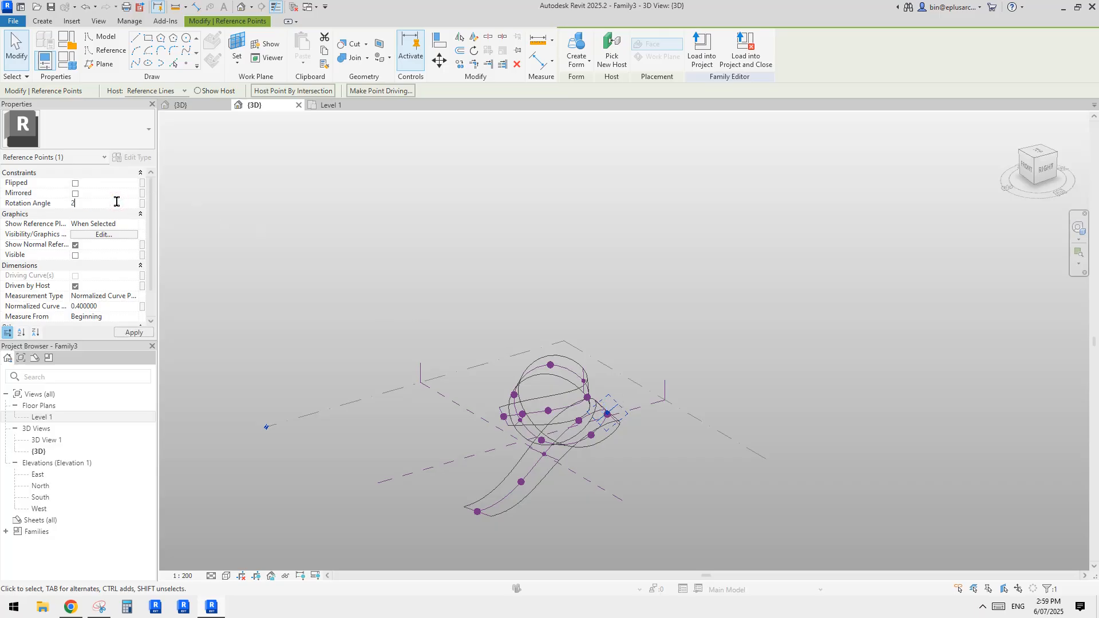
pyautogui.write('20')
pyautogui.press('Return')
pyautogui.moveTo(567, 249)
pyautogui.keyDown('shift'); pyautogui.mouseDown(button='middle')
pyautogui.moveTo(715, 306)
pyautogui.moveTo(693, 275)
pyautogui.moveTo(685, 429)
pyautogui.moveTo(758, 432)
pyautogui.mouseUp(button='middle'); pyautogui.keyUp('shift')
pyautogui.click(640, 462)
pyautogui.scroll(3, 635, 455)
pyautogui.scroll(3, 601, 412)
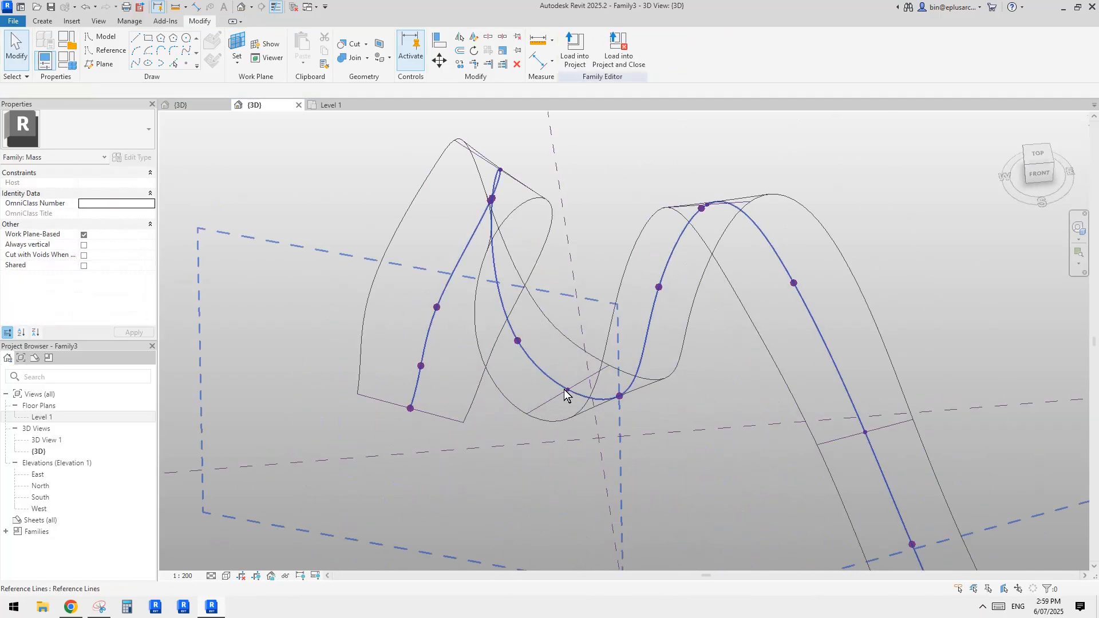
# Twist the profile point at 0.6 along the path to 100°, curling the ribbon.
pyautogui.click(568, 396)
pyautogui.keyDown('shift'); pyautogui.moveTo(568, 396); pyautogui.dragTo(315, 257, button='middle'); pyautogui.keyUp('shift')
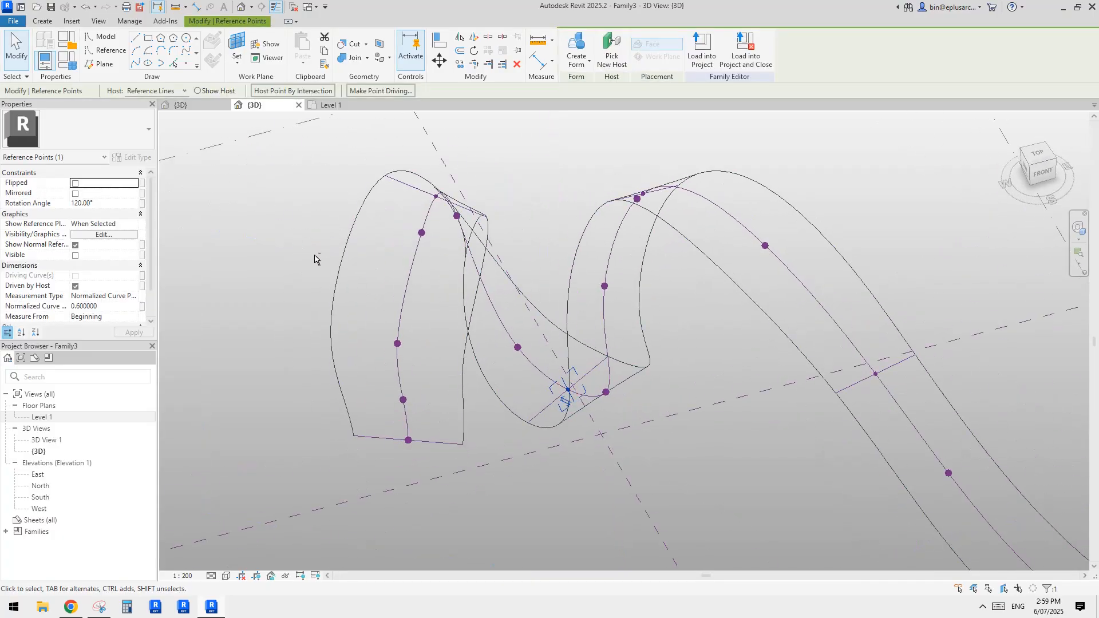
pyautogui.click(623, 277)
pyautogui.moveTo(625, 294)
pyautogui.keyDown('shift'); pyautogui.mouseDown(button='middle')
pyautogui.moveTo(602, 362)
pyautogui.moveTo(567, 326)
pyautogui.moveTo(555, 283)
pyautogui.moveTo(571, 257)
pyautogui.moveTo(611, 252)
pyautogui.moveTo(593, 309)
pyautogui.moveTo(807, 378)
pyautogui.moveTo(923, 348)
pyautogui.mouseUp(button='middle'); pyautogui.keyUp('shift')
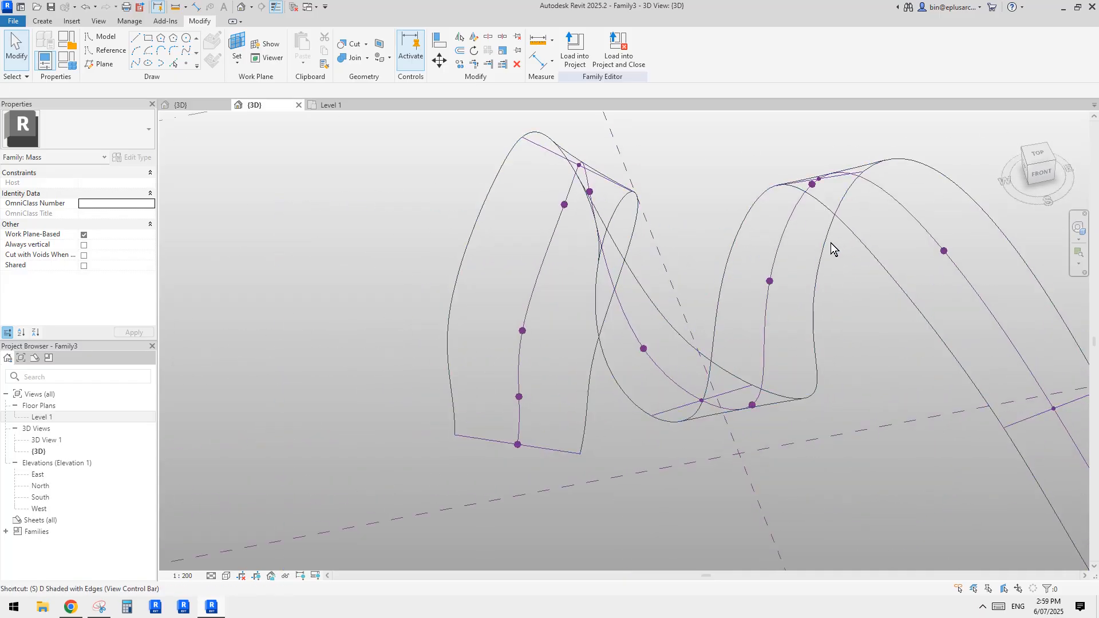
# Switch to Shaded with Edges (SD) and twist the 0.8 profile point to 180°.
pyautogui.press('s')
pyautogui.press('d')
pyautogui.scroll(-2, 831, 239)
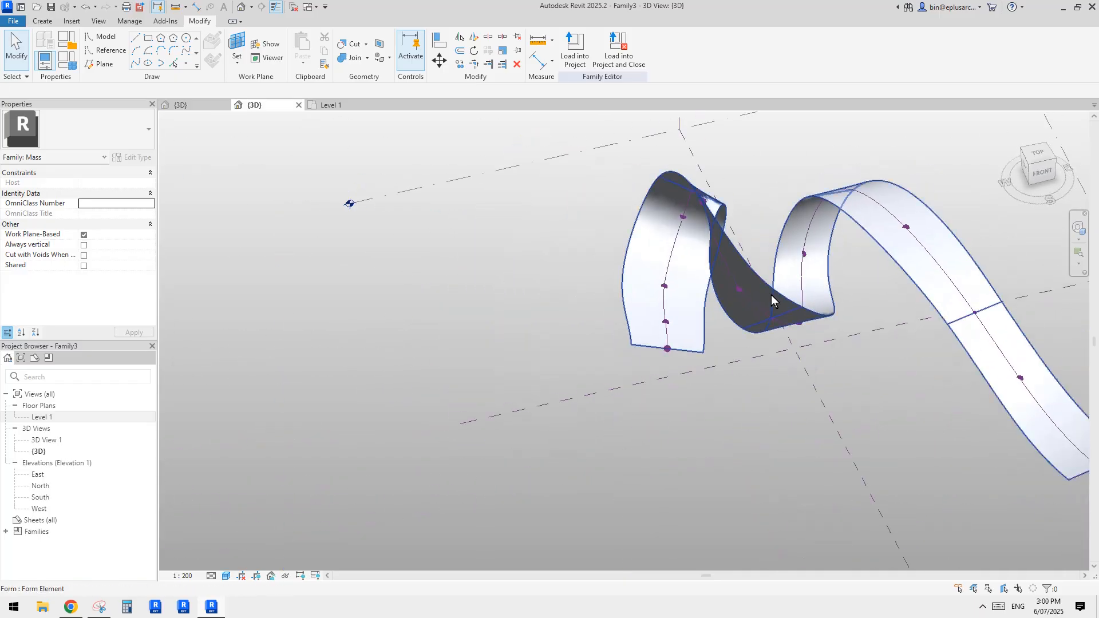
pyautogui.scroll(2, 772, 294)
pyautogui.scroll(1, 738, 241)
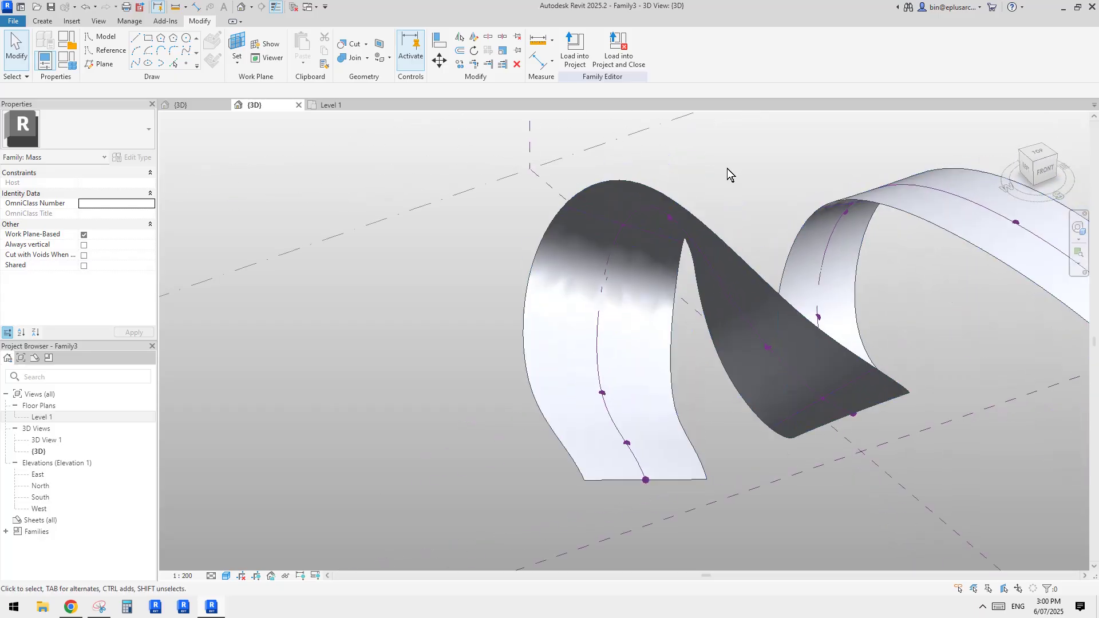
pyautogui.click(623, 225)
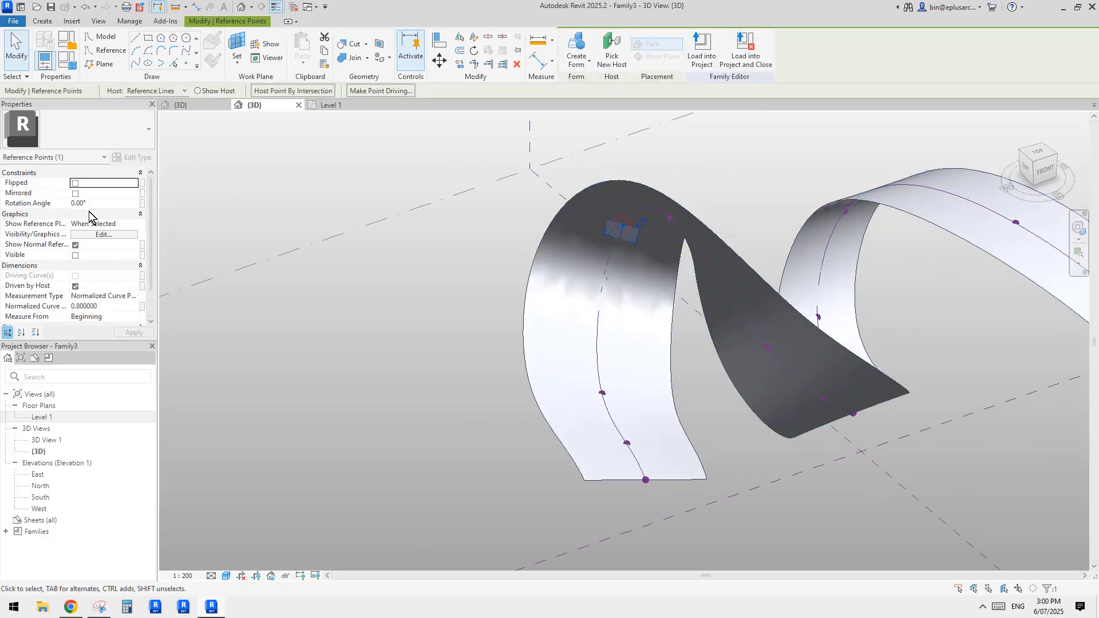
pyautogui.write('180')
pyautogui.press('Return')
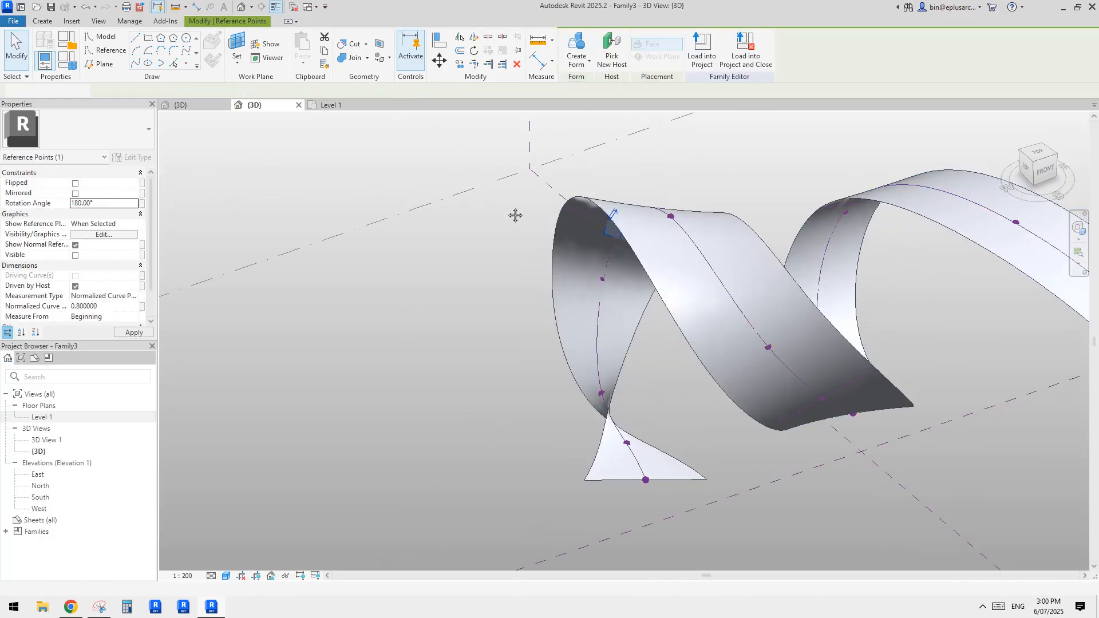
pyautogui.moveTo(516, 215)
pyautogui.keyDown('shift'); pyautogui.mouseDown(button='middle')
pyautogui.moveTo(664, 203)
pyautogui.moveTo(736, 407)
pyautogui.mouseUp(button='middle'); pyautogui.keyUp('shift')
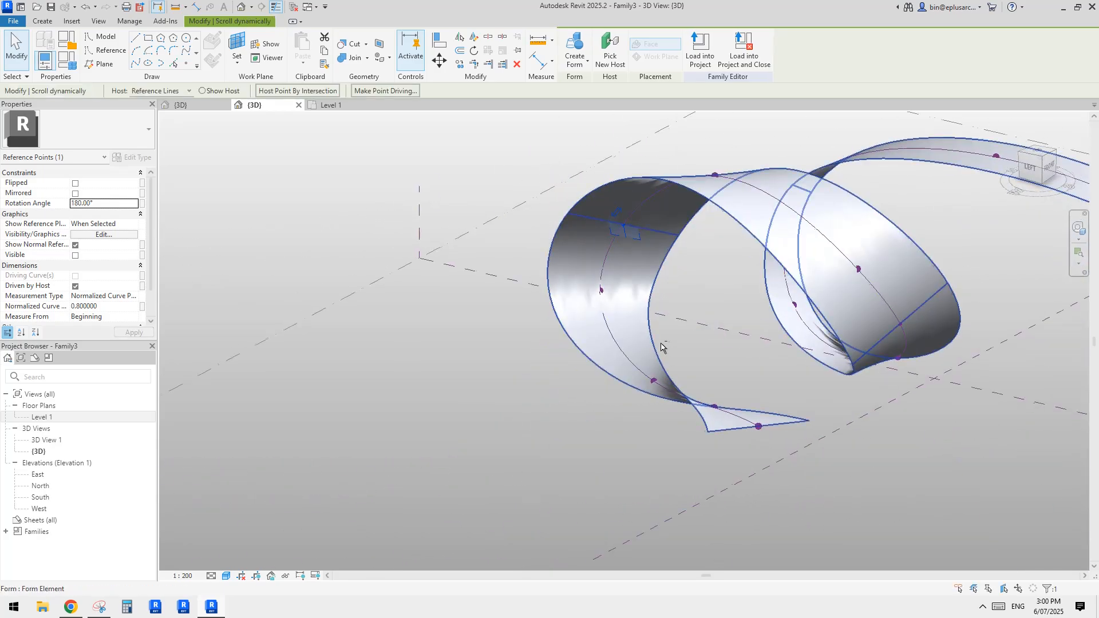
pyautogui.keyDown('shift'); pyautogui.moveTo(668, 391); pyautogui.dragTo(631, 228, button='middle'); pyautogui.keyUp('shift')
pyautogui.keyDown('shift'); pyautogui.moveTo(597, 302); pyautogui.dragTo(814, 427, button='middle'); pyautogui.keyUp('shift')
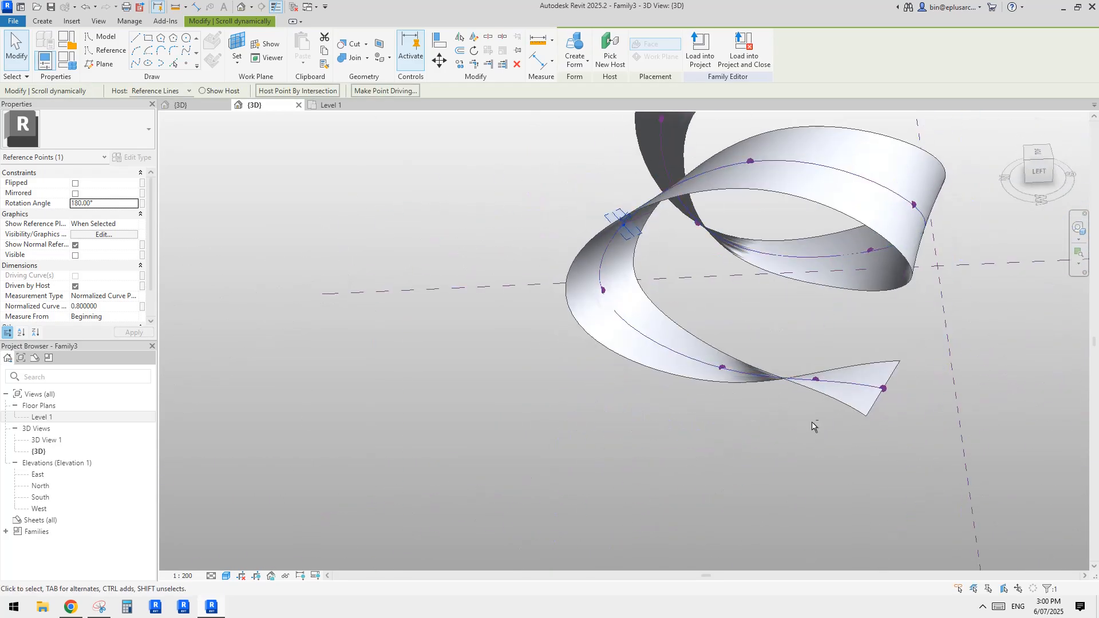
pyautogui.keyDown('shift'); pyautogui.moveTo(900, 391); pyautogui.dragTo(621, 413, button='middle'); pyautogui.keyUp('shift')
pyautogui.click(911, 403)
# Twist the end profile point to 270°, triggering a self-intersecting geometry error.
pyautogui.click(820, 397)
pyautogui.click(818, 396)
pyautogui.write('270')
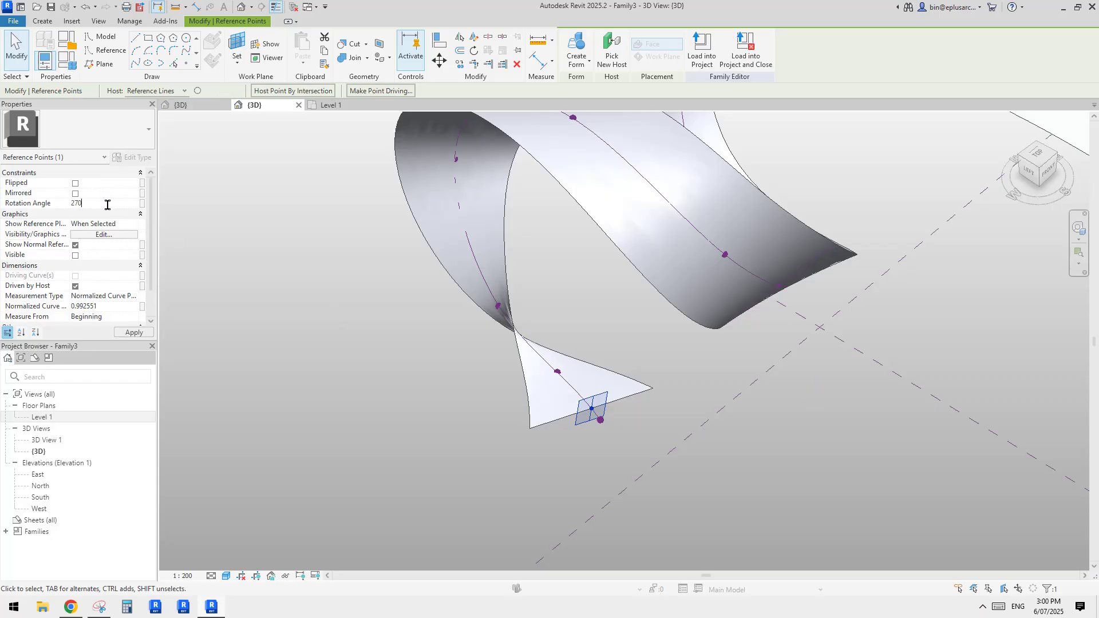
pyautogui.write('180')
pyautogui.press('Return')
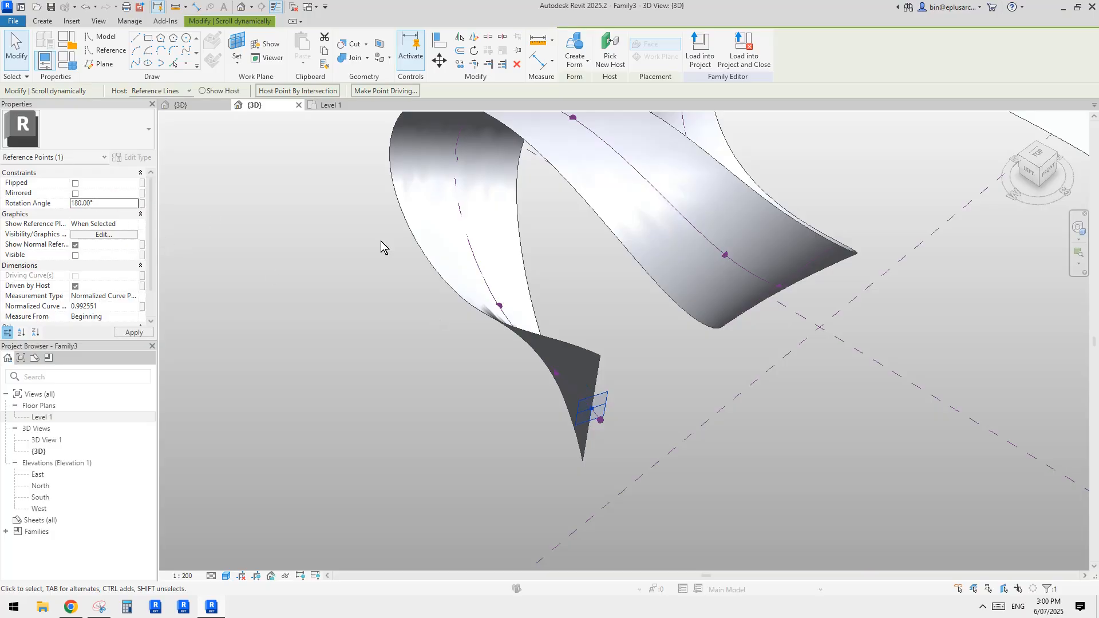
pyautogui.scroll(-2, 382, 247)
pyautogui.keyDown('shift'); pyautogui.moveTo(515, 274); pyautogui.dragTo(490, 214, button='middle'); pyautogui.keyUp('shift')
pyautogui.click(591, 270)
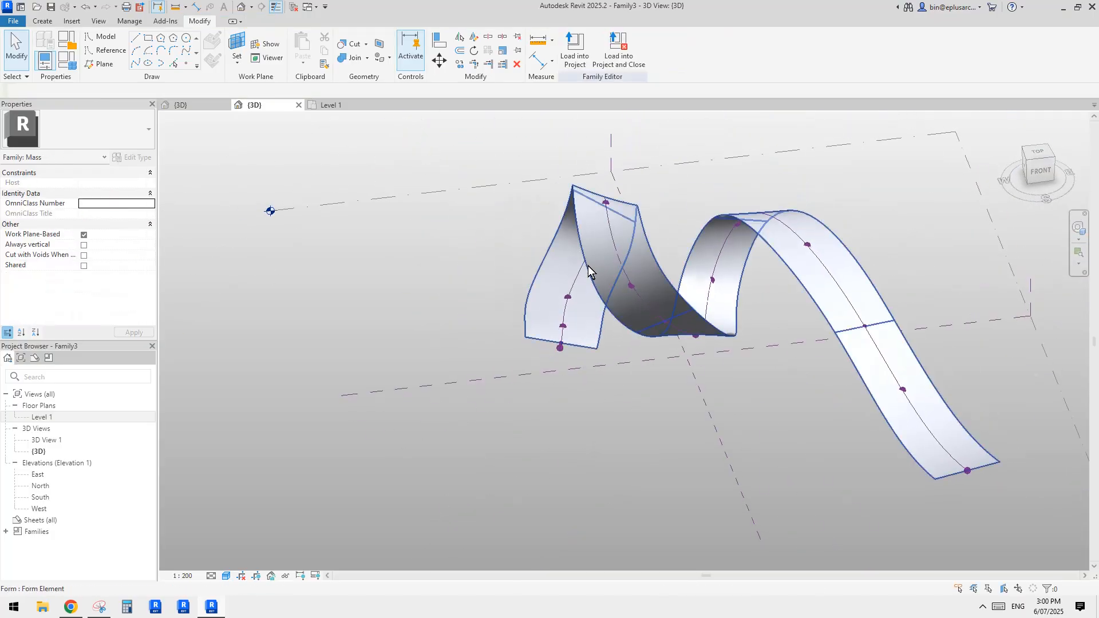
pyautogui.keyDown('shift'); pyautogui.moveTo(590, 271); pyautogui.dragTo(705, 435, button='middle'); pyautogui.keyUp('shift')
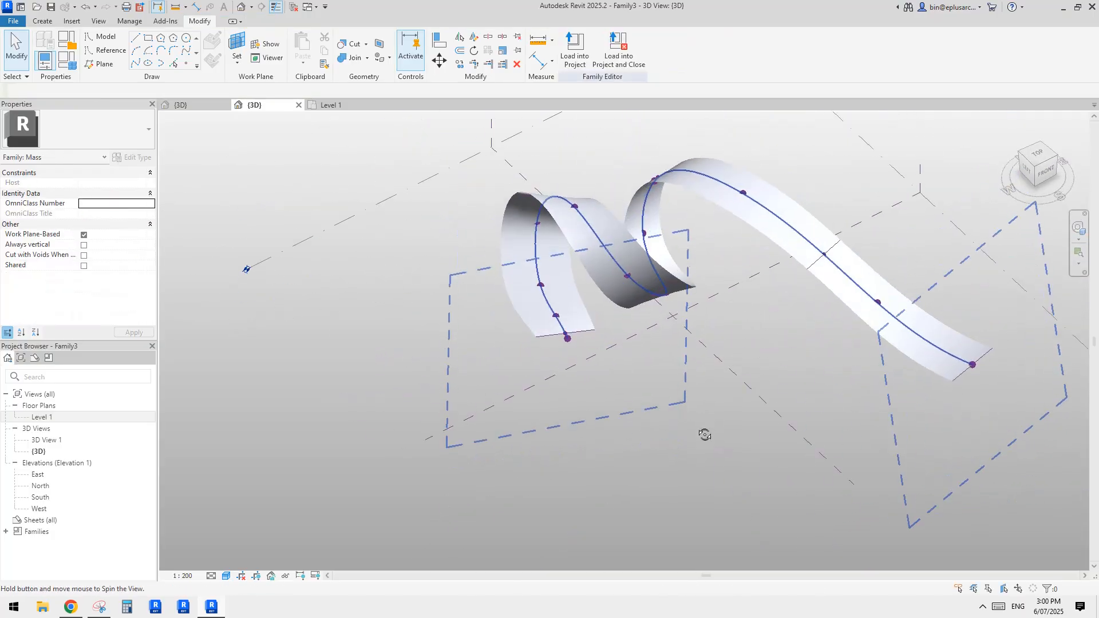
pyautogui.scroll(4, 601, 257)
pyautogui.keyDown('shift'); pyautogui.moveTo(601, 259); pyautogui.dragTo(661, 259, button='middle'); pyautogui.keyUp('shift')
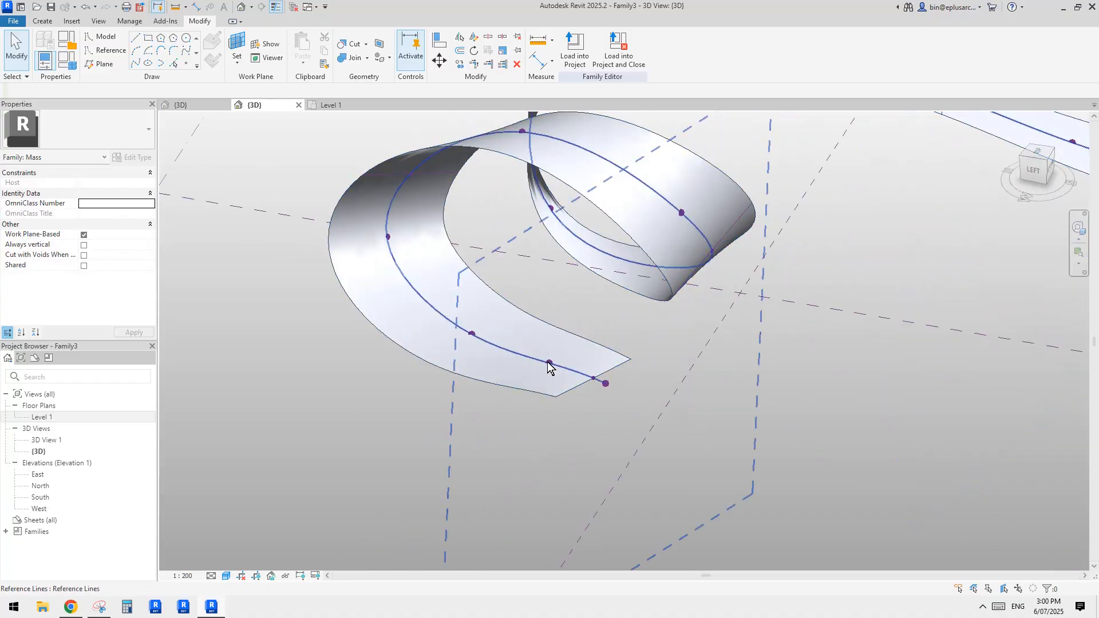
# Try deleting the end profile point, then cancel the failed deletion to restore the form.
pyautogui.click(551, 361)
pyautogui.press('Delete')
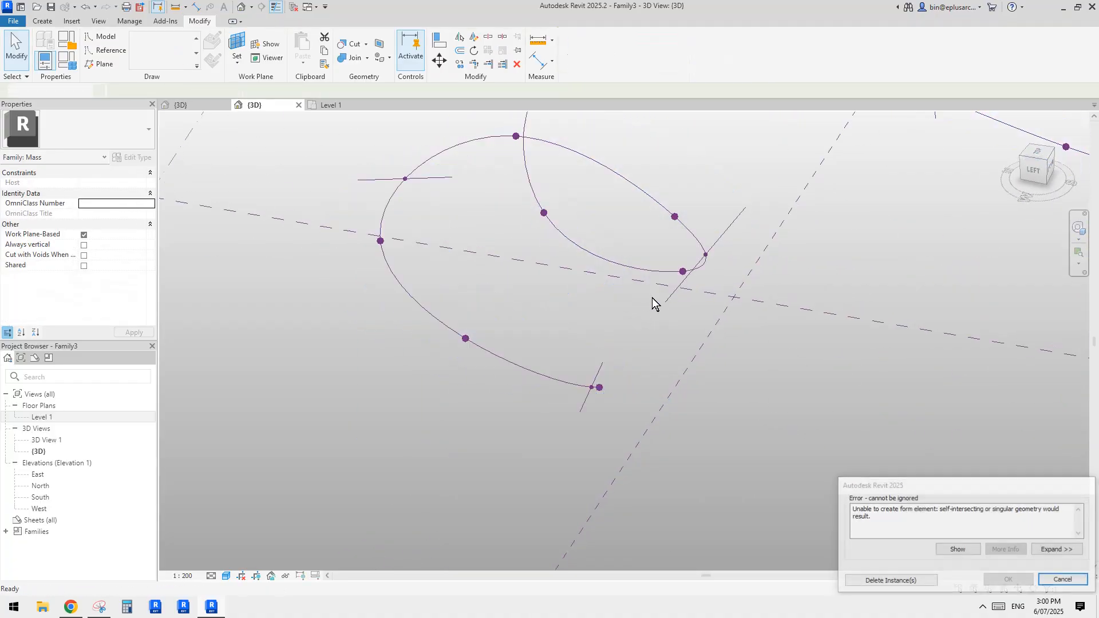
pyautogui.click(1063, 580)
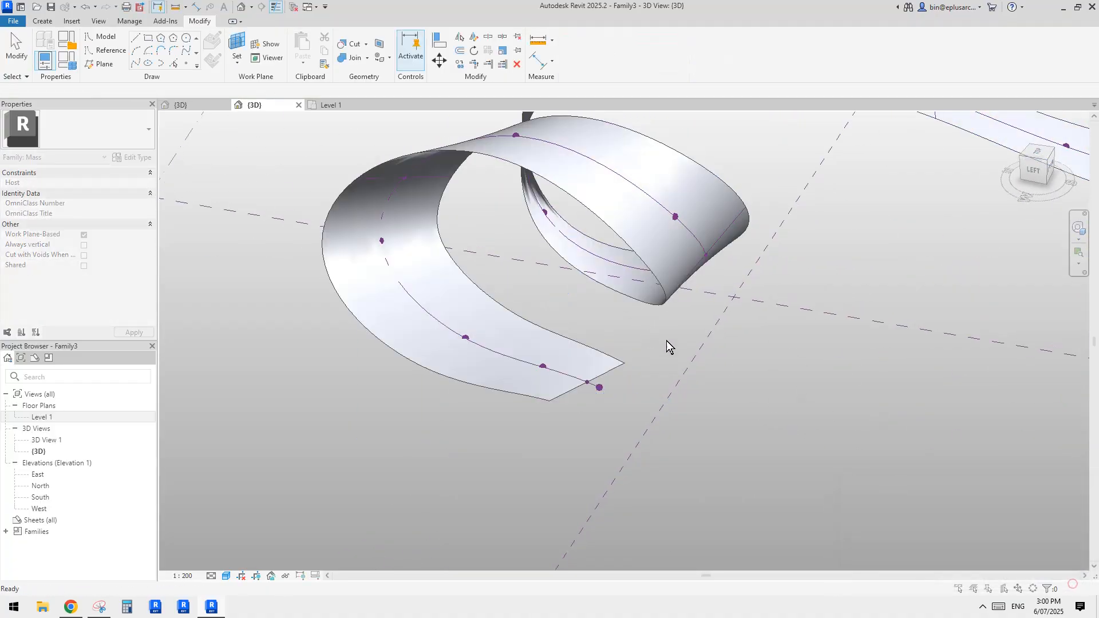
pyautogui.keyDown('shift'); pyautogui.moveTo(666, 341); pyautogui.dragTo(598, 393, button='middle'); pyautogui.keyUp('shift')
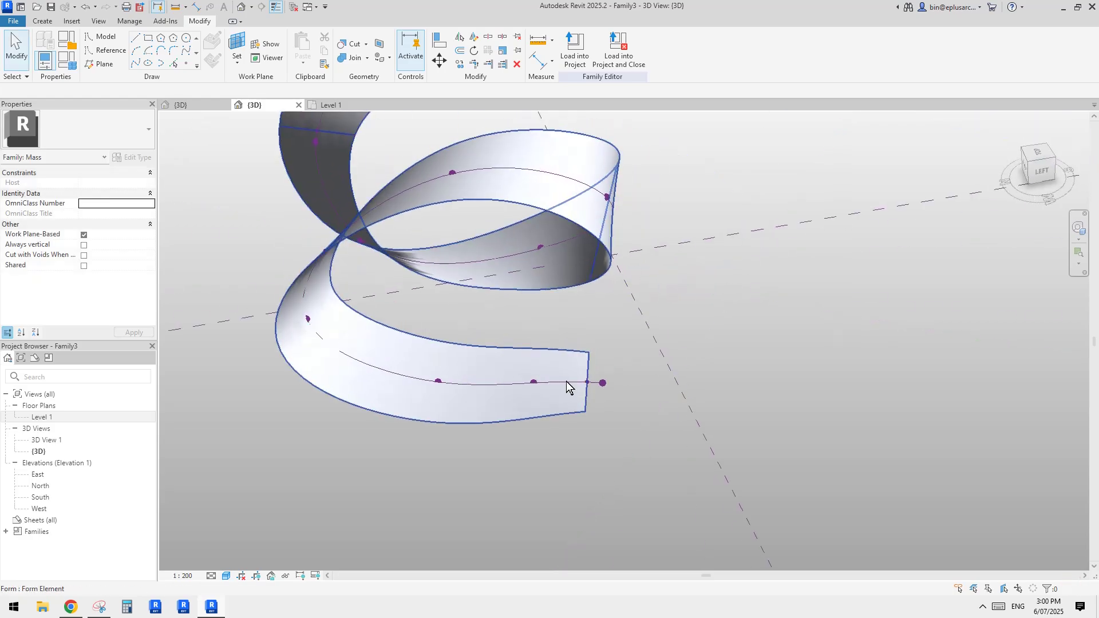
# Move a point on the end profile and dismiss the form creation error.
pyautogui.click(536, 384)
pyautogui.click(438, 385)
pyautogui.keyDown('shift'); pyautogui.moveTo(442, 361); pyautogui.dragTo(550, 425, button='middle'); pyautogui.keyUp('shift')
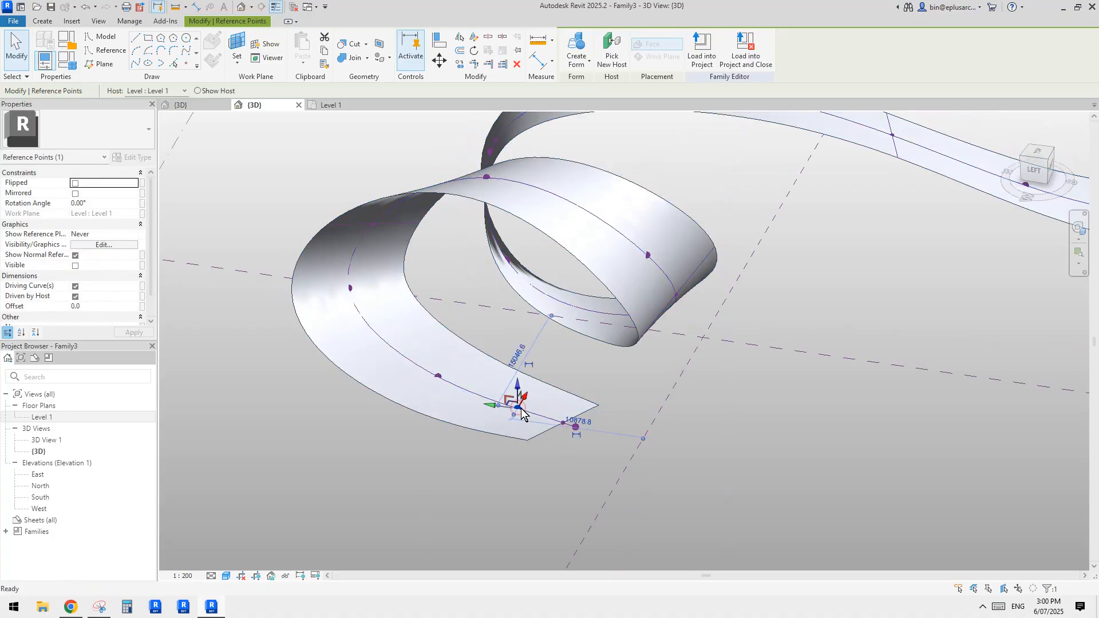
pyautogui.moveTo(524, 412); pyautogui.dragTo(521, 407)
pyautogui.click(1062, 580)
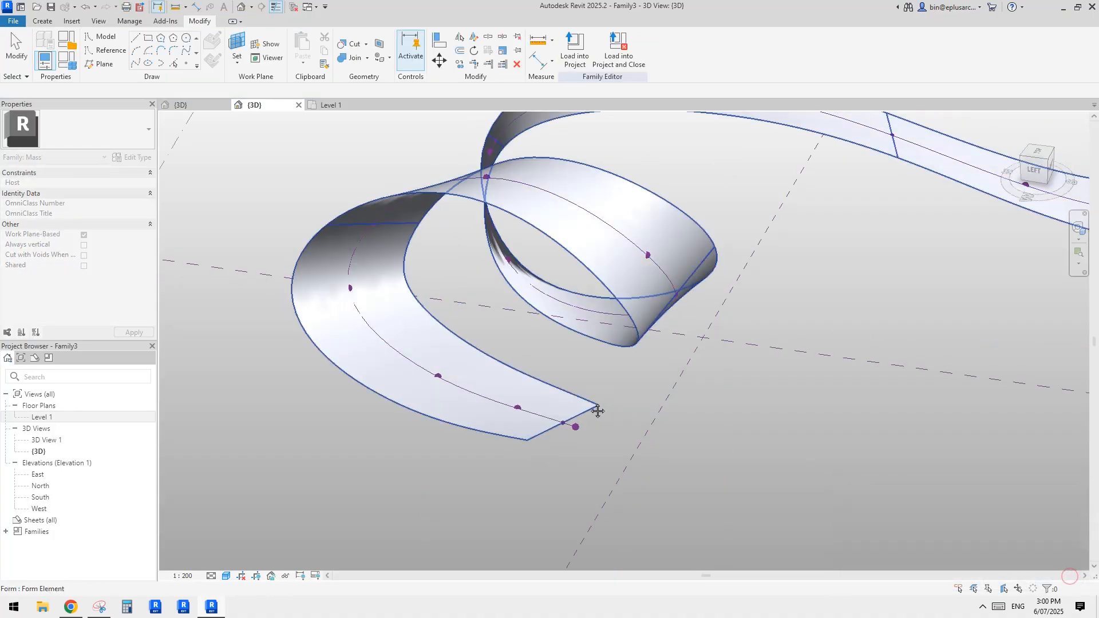
pyautogui.keyDown('shift'); pyautogui.moveTo(516, 387); pyautogui.dragTo(589, 438, button='middle'); pyautogui.keyUp('shift')
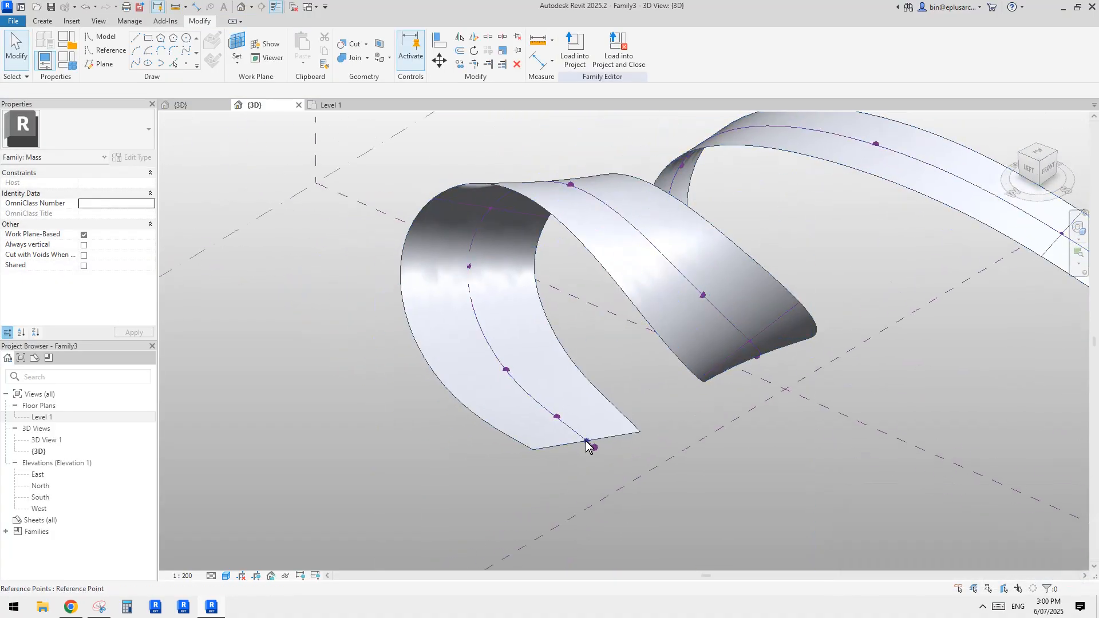
# Drop the spline's end point to zero offset and move an end profile point to reshape the near end.
pyautogui.click(593, 445)
pyautogui.moveTo(632, 440); pyautogui.dragTo(636, 434)
pyautogui.moveTo(601, 404)
pyautogui.keyDown('shift'); pyautogui.mouseDown(button='middle')
pyautogui.moveTo(655, 367)
pyautogui.moveTo(619, 434)
pyautogui.moveTo(550, 339)
pyautogui.mouseUp(button='middle'); pyautogui.keyUp('shift')
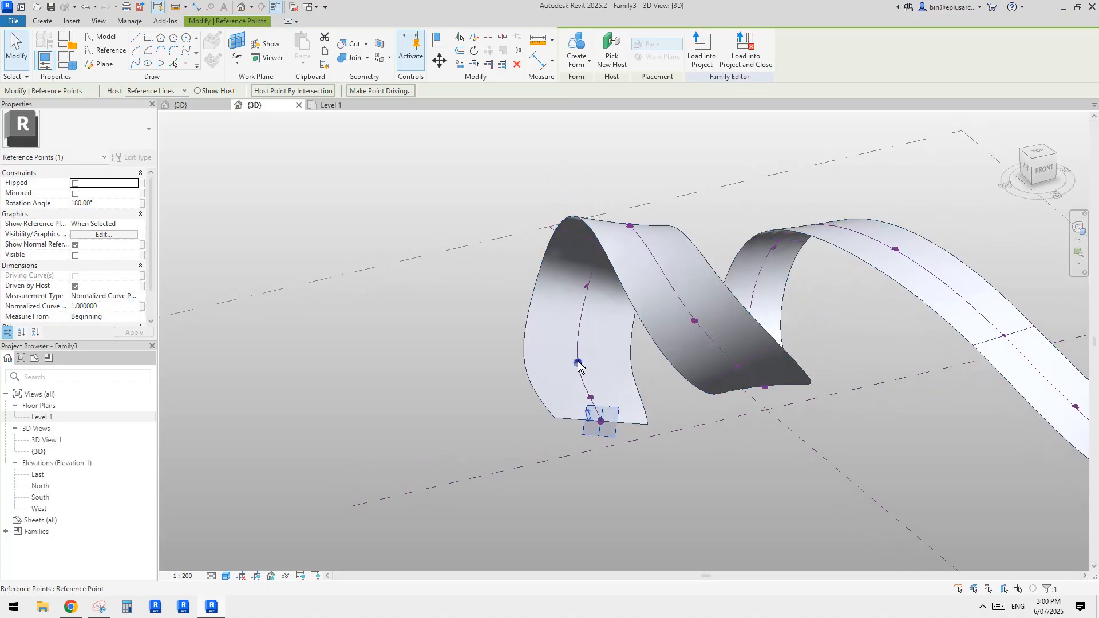
pyautogui.click(579, 363)
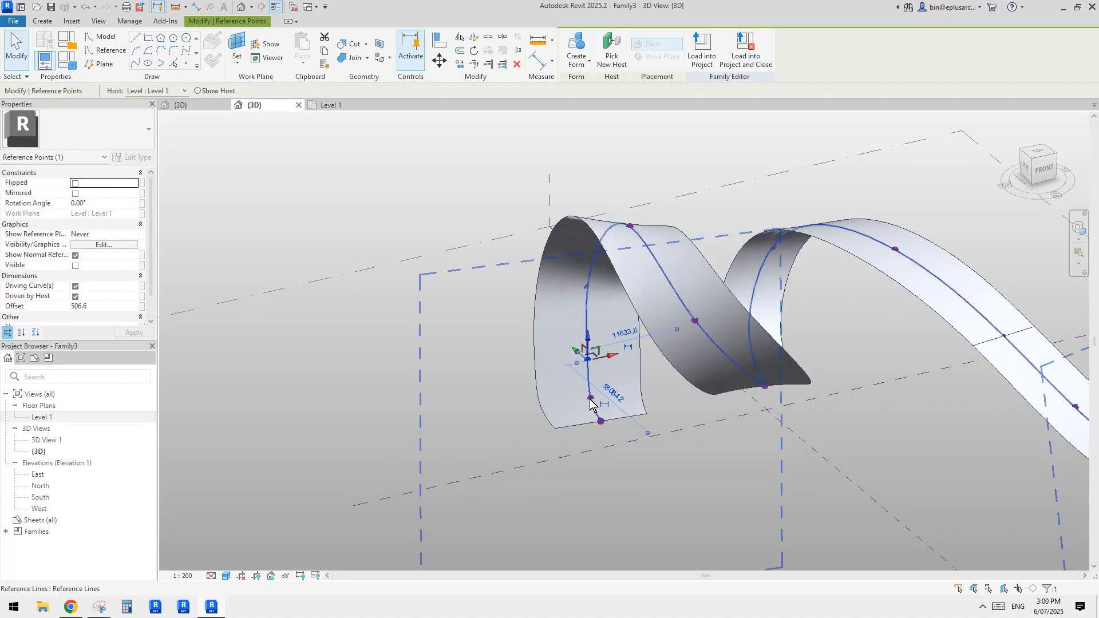
pyautogui.moveTo(614, 397); pyautogui.dragTo(611, 393)
pyautogui.moveTo(611, 391)
pyautogui.keyDown('shift'); pyautogui.mouseDown(button='middle')
pyautogui.moveTo(607, 373)
pyautogui.moveTo(654, 386)
pyautogui.moveTo(507, 298)
pyautogui.moveTo(660, 310)
pyautogui.mouseUp(button='middle'); pyautogui.keyUp('shift')
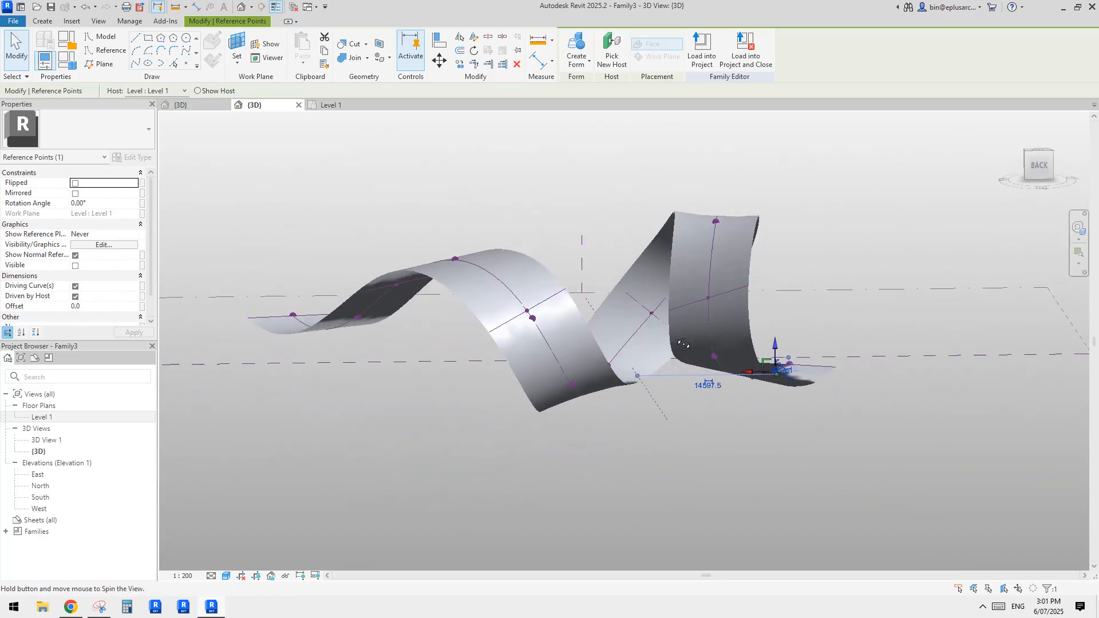
pyautogui.keyDown('shift'); pyautogui.moveTo(684, 345); pyautogui.dragTo(645, 342, button='middle'); pyautogui.keyUp('shift')
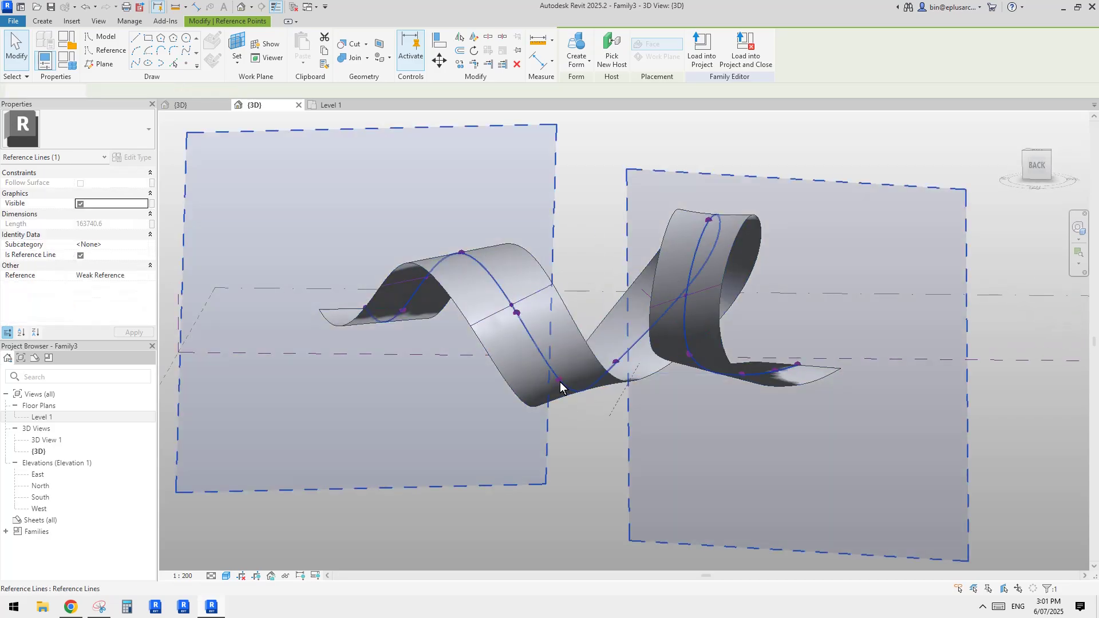
# Rotate a profile point along the spline to 110°.
pyautogui.click(559, 388)
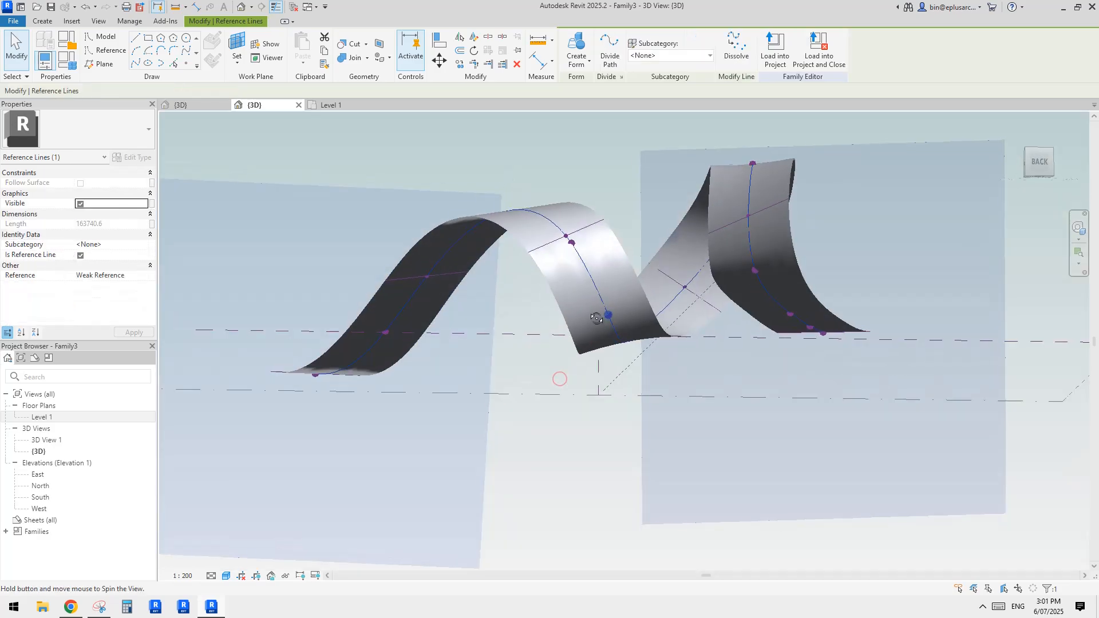
pyautogui.moveTo(559, 389)
pyautogui.keyDown('shift'); pyautogui.mouseDown(button='middle')
pyautogui.moveTo(694, 393)
pyautogui.moveTo(581, 423)
pyautogui.moveTo(733, 352)
pyautogui.moveTo(603, 317)
pyautogui.moveTo(539, 373)
pyautogui.moveTo(294, 246)
pyautogui.mouseUp(button='middle'); pyautogui.keyUp('shift')
pyautogui.click(512, 346)
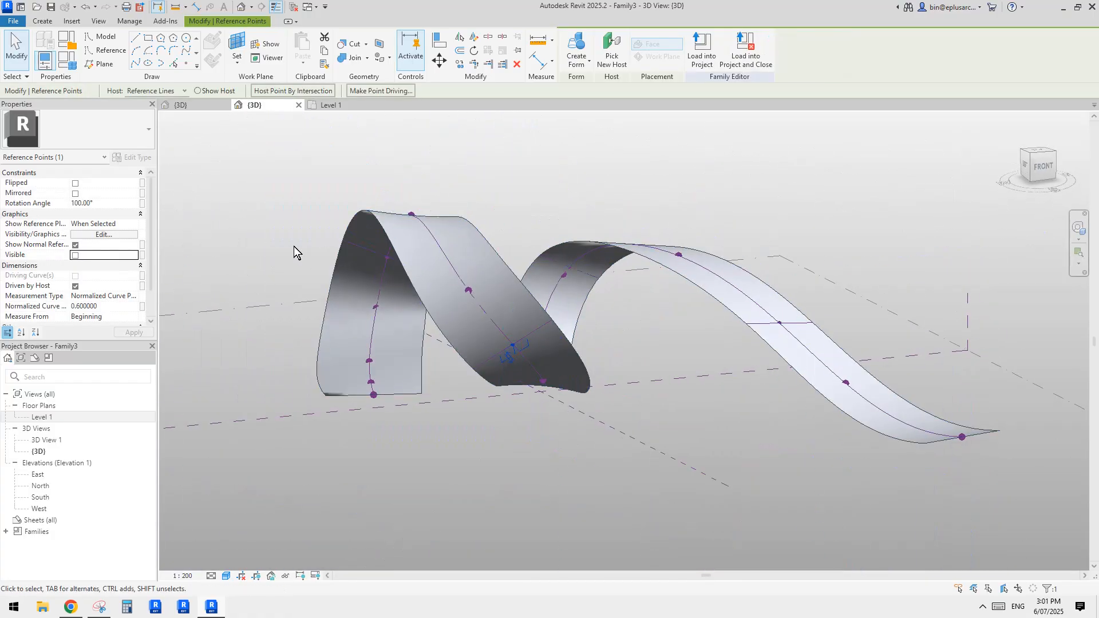
pyautogui.click(103, 203)
pyautogui.write('110')
pyautogui.press('Return')
pyautogui.moveTo(391, 185)
pyautogui.keyDown('shift'); pyautogui.mouseDown(button='middle')
pyautogui.moveTo(625, 321)
pyautogui.moveTo(617, 305)
pyautogui.mouseUp(button='middle'); pyautogui.keyUp('shift')
# Rotate the 0.4 profile point to 40° and view the ribbon from the front.
pyautogui.click(596, 299)
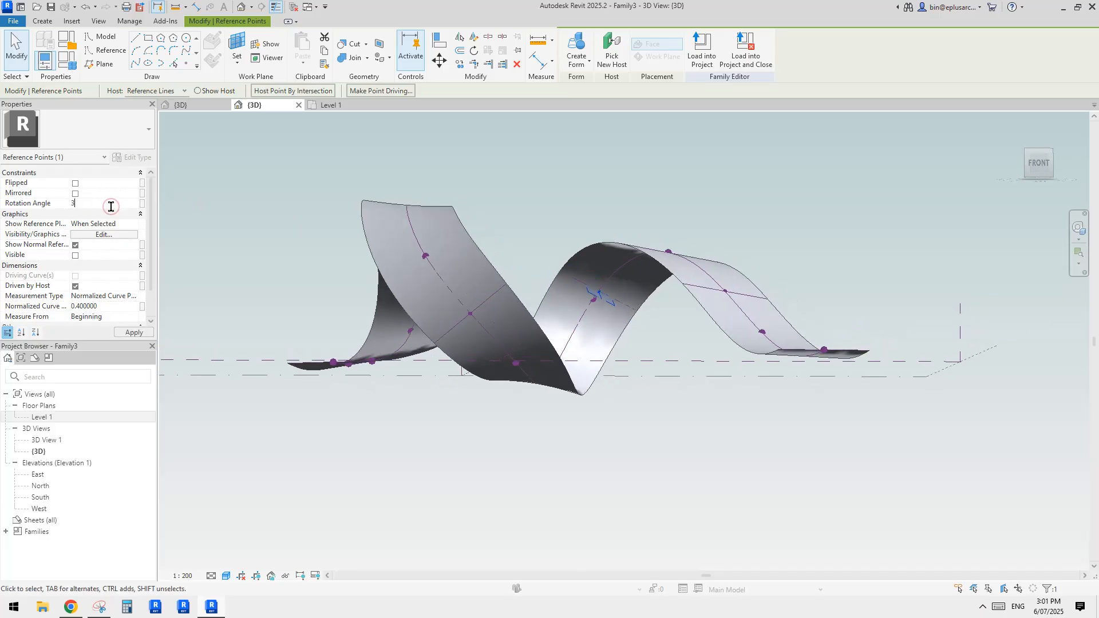
pyautogui.scroll(-1, 576, 209)
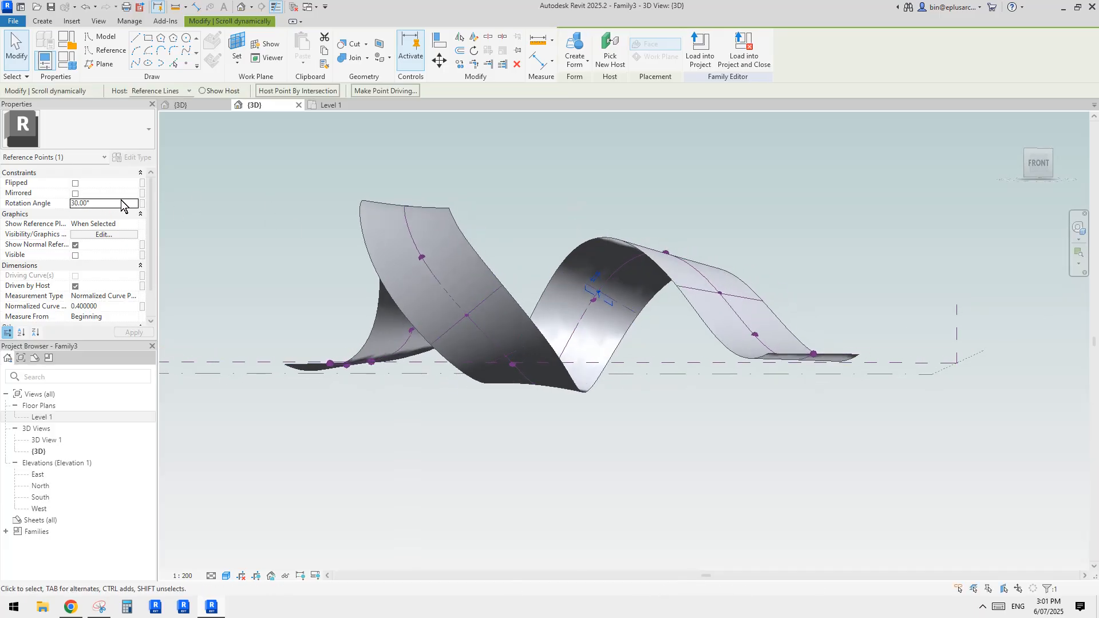
pyautogui.write('40')
pyautogui.press('Return')
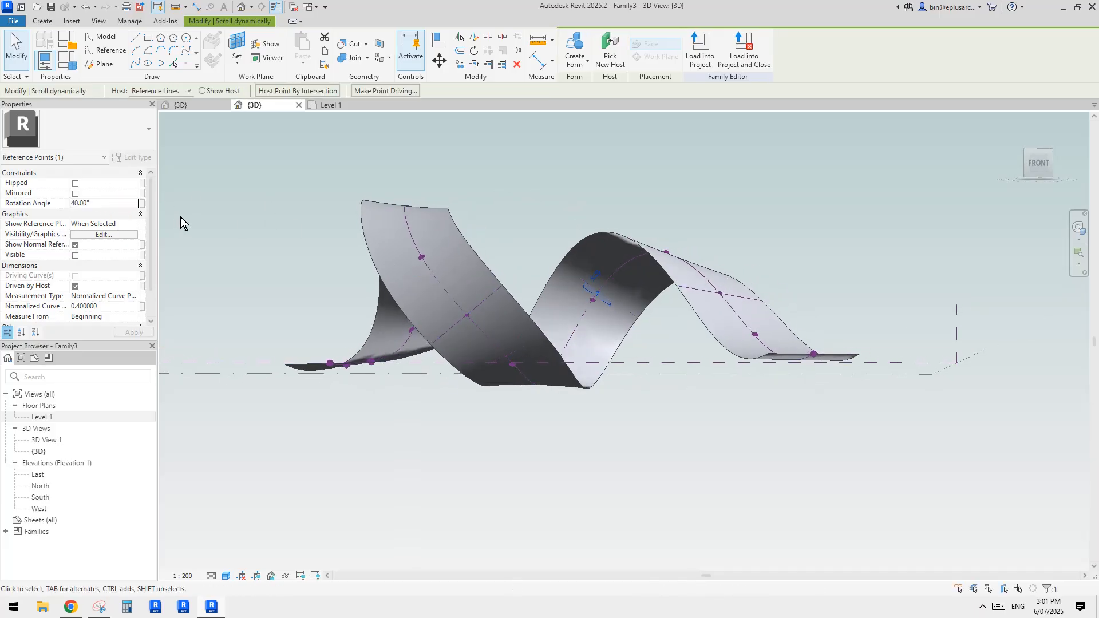
pyautogui.click(567, 335)
pyautogui.moveTo(550, 309)
pyautogui.keyDown('shift'); pyautogui.mouseDown(button='middle')
pyautogui.moveTo(565, 333)
pyautogui.moveTo(719, 308)
pyautogui.mouseUp(button='middle'); pyautogui.keyUp('shift')
pyautogui.scroll(-1, 718, 307)
pyautogui.click(1040, 163)
pyautogui.scroll(1, 648, 401)
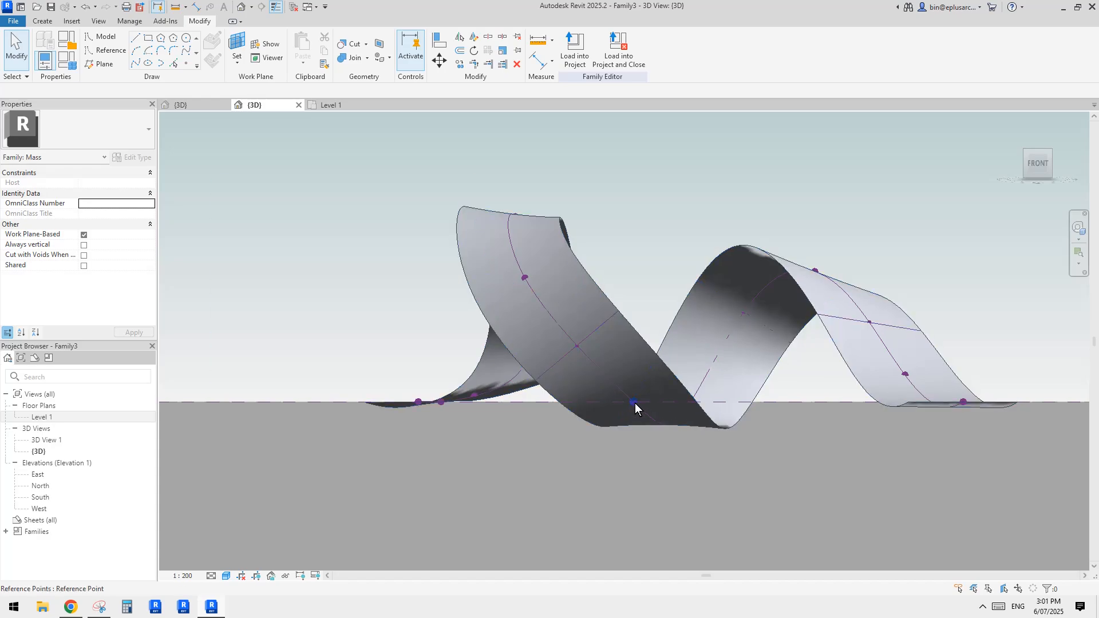
# Raise a spline point above the level, switch to wireframe (WF) and set the Front view.
pyautogui.click(635, 403)
pyautogui.moveTo(637, 360); pyautogui.dragTo(637, 358)
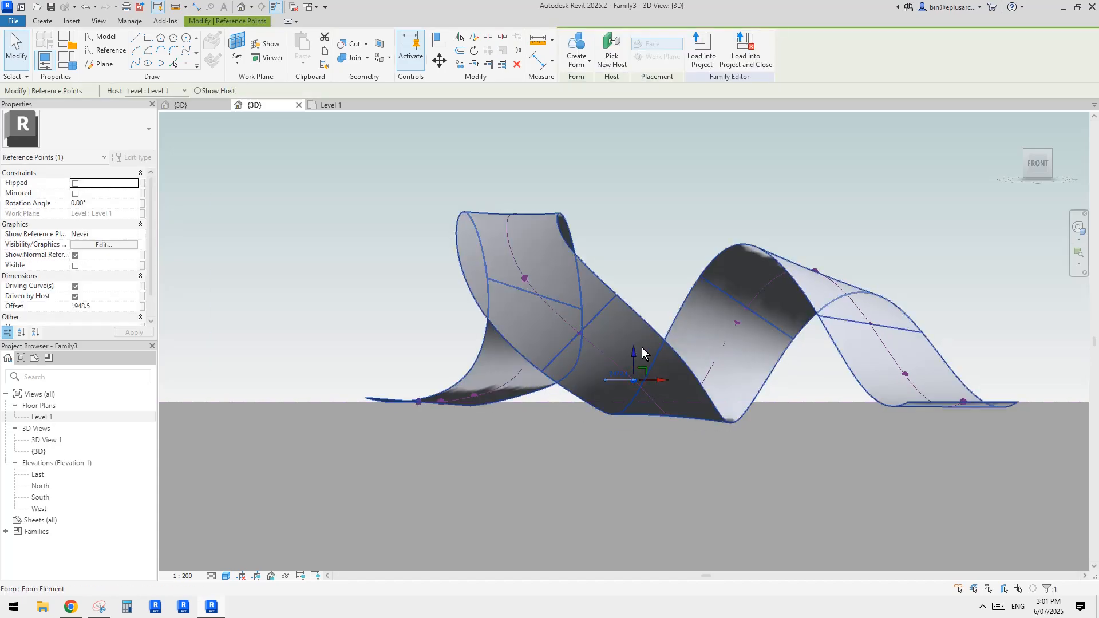
pyautogui.moveTo(642, 352)
pyautogui.keyDown('shift'); pyautogui.mouseDown(button='middle')
pyautogui.moveTo(568, 400)
pyautogui.moveTo(731, 394)
pyautogui.mouseUp(button='middle'); pyautogui.keyUp('shift')
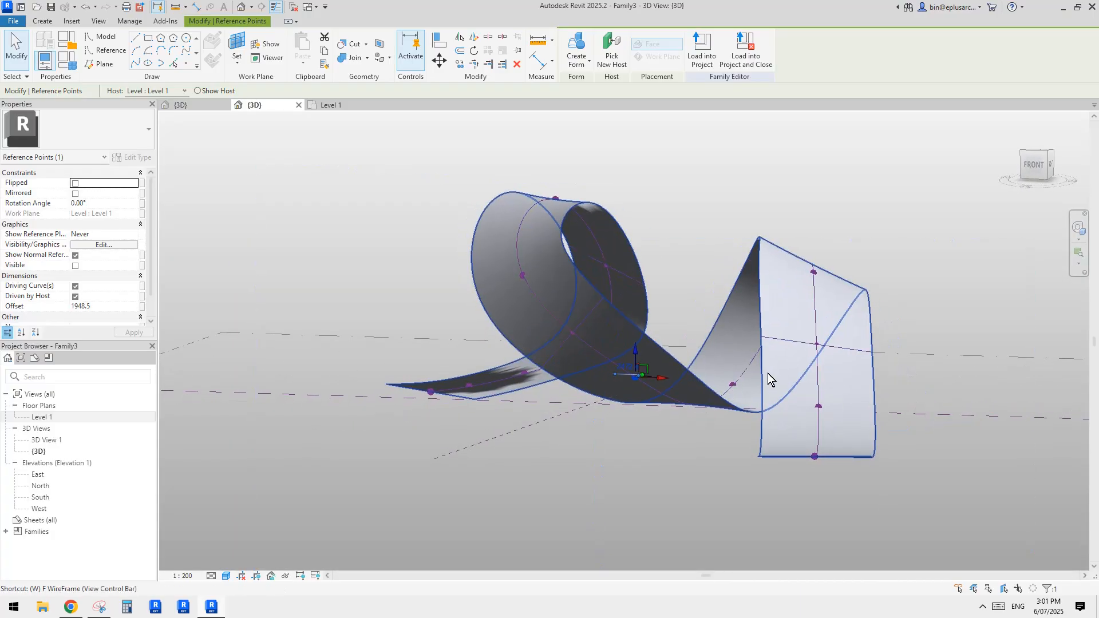
pyautogui.press('w')
pyautogui.press('f')
pyautogui.keyDown('shift'); pyautogui.moveTo(738, 393); pyautogui.dragTo(772, 378, button='middle'); pyautogui.keyUp('shift')
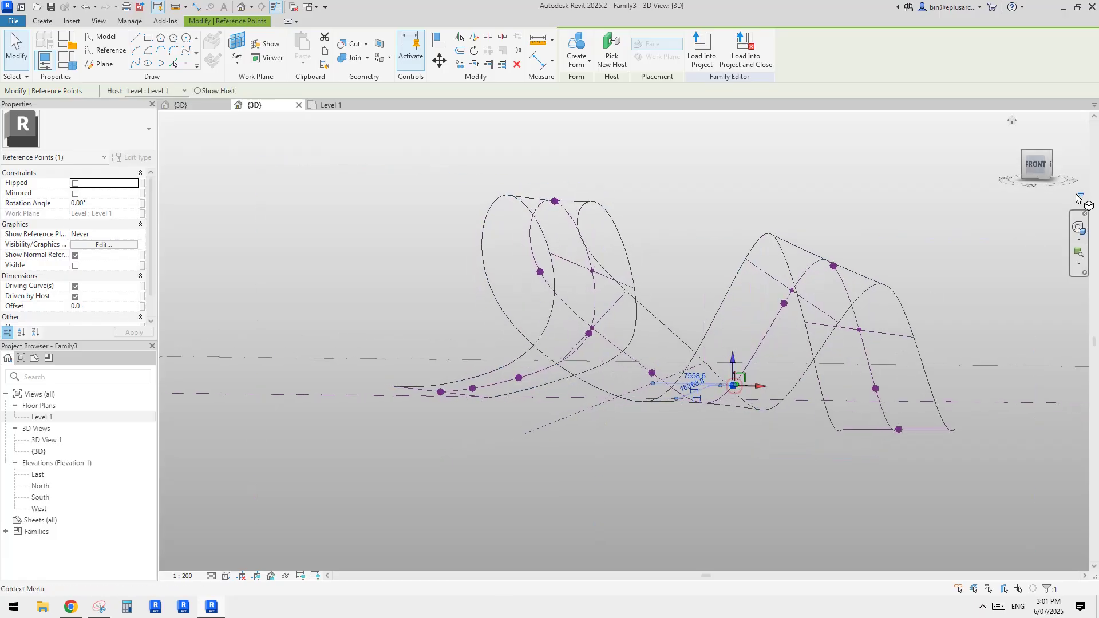
pyautogui.click(1037, 165)
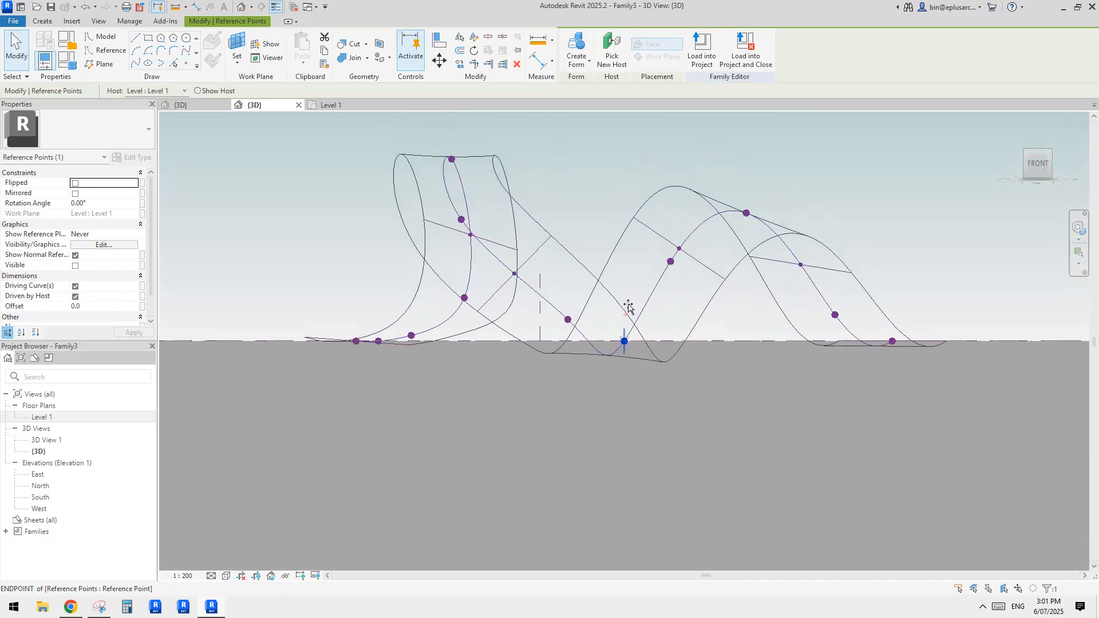
# Lower another spline point back down toward Level 1.
pyautogui.click(625, 342)
pyautogui.scroll(2, 627, 307)
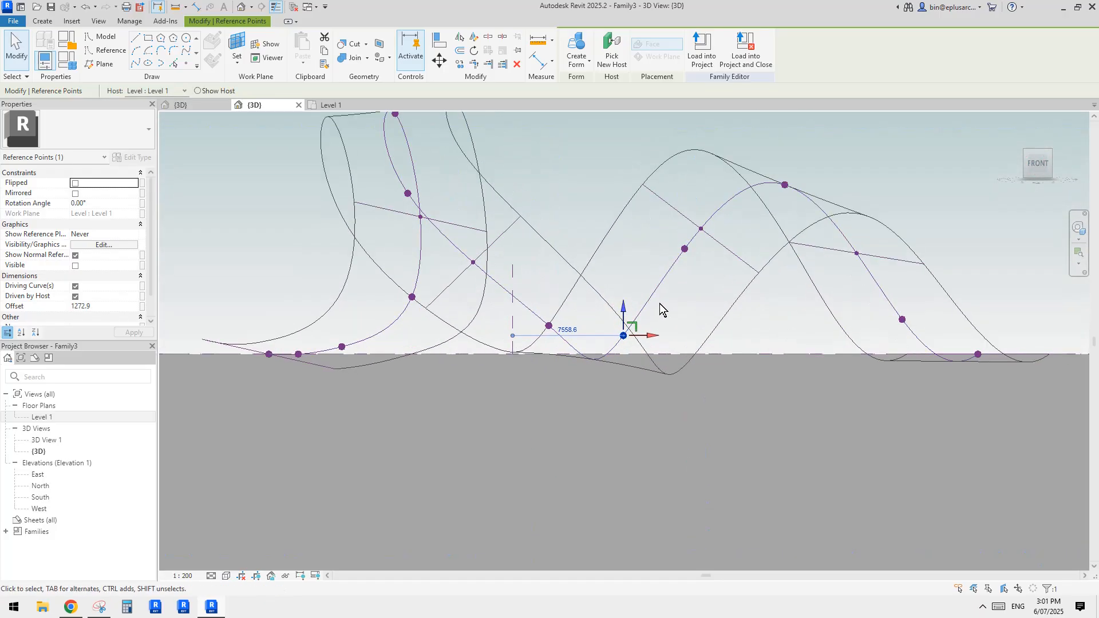
pyautogui.click(660, 303)
pyautogui.moveTo(660, 310); pyautogui.dragTo(696, 305, button='middle')
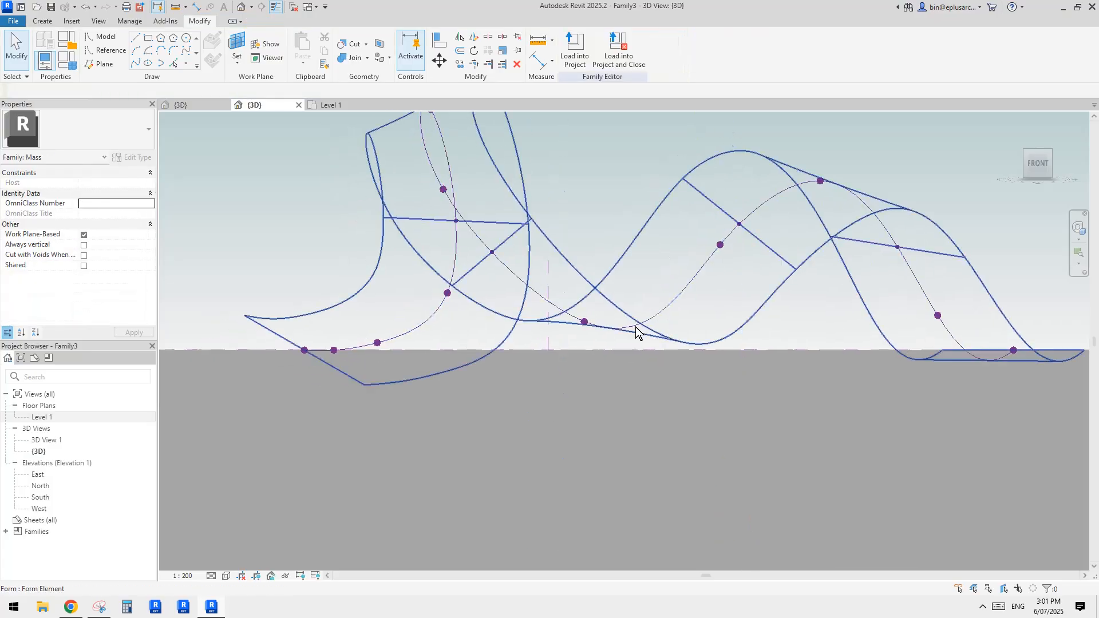
pyautogui.click(584, 324)
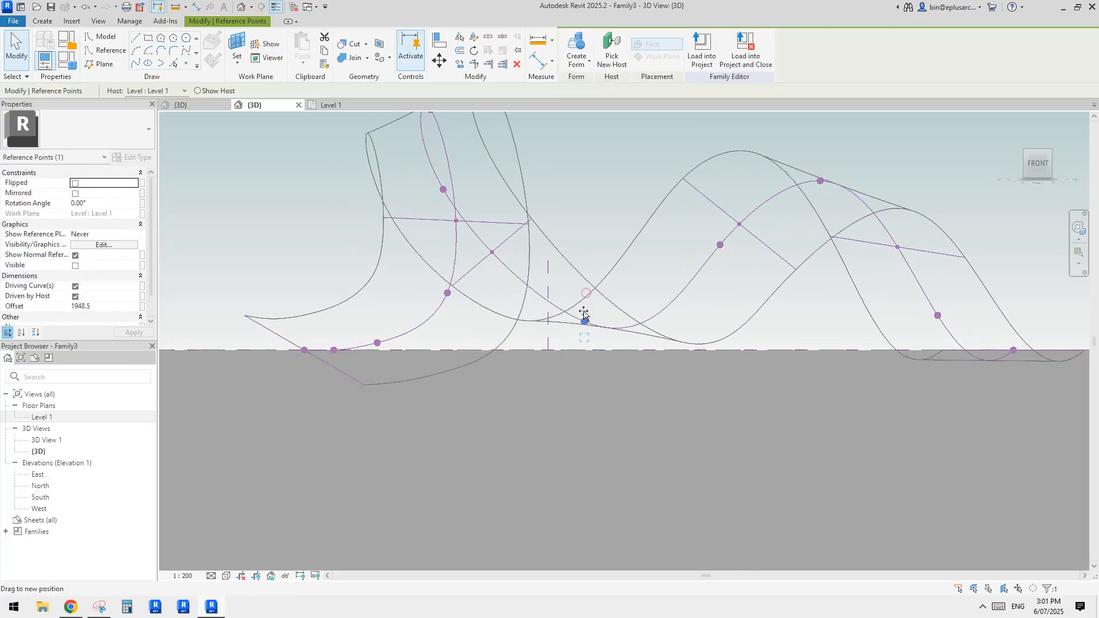
pyautogui.moveTo(584, 315); pyautogui.dragTo(591, 340)
pyautogui.scroll(-1, 667, 315)
pyautogui.click(635, 333)
pyautogui.moveTo(640, 335)
pyautogui.keyDown('shift'); pyautogui.mouseDown(button='middle')
pyautogui.moveTo(748, 275)
pyautogui.moveTo(621, 326)
pyautogui.moveTo(523, 317)
pyautogui.moveTo(489, 250)
pyautogui.moveTo(506, 275)
pyautogui.mouseUp(button='middle'); pyautogui.keyUp('shift')
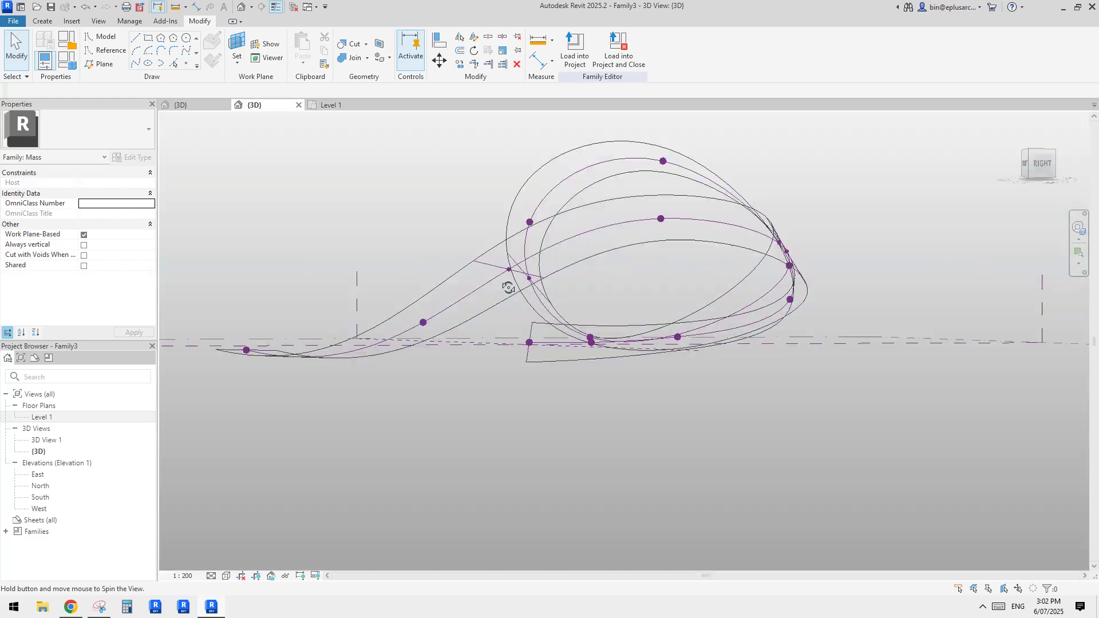
pyautogui.click(660, 222)
pyautogui.moveTo(739, 251)
pyautogui.keyDown('shift'); pyautogui.mouseDown(button='middle')
pyautogui.moveTo(704, 258)
pyautogui.moveTo(863, 231)
pyautogui.moveTo(777, 265)
pyautogui.mouseUp(button='middle'); pyautogui.keyUp('shift')
pyautogui.click(647, 259)
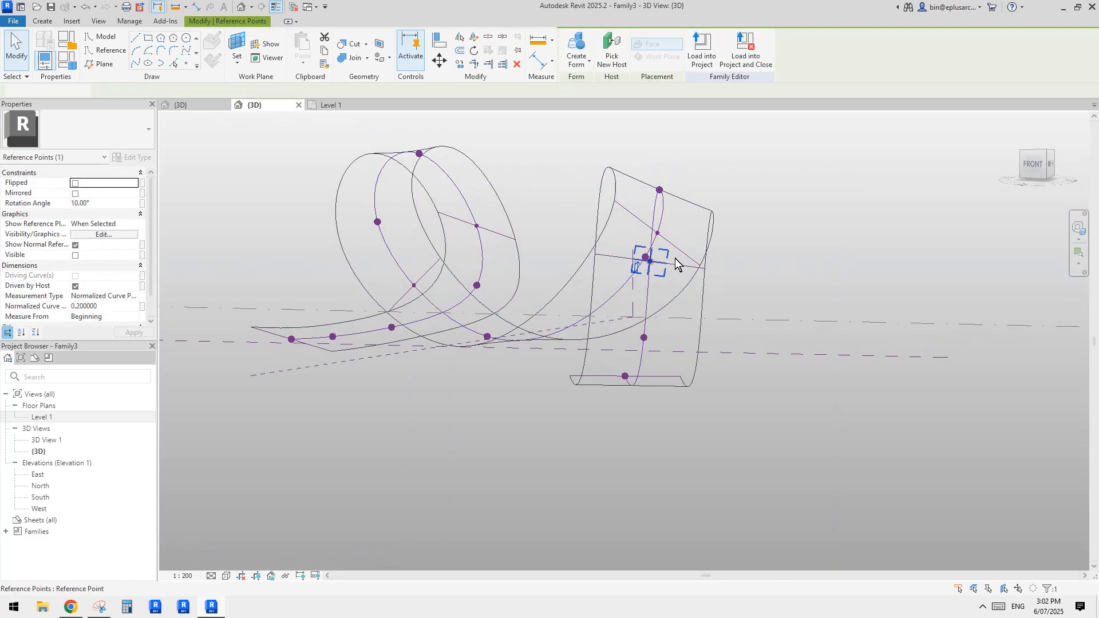
pyautogui.keyDown('shift'); pyautogui.moveTo(653, 266); pyautogui.dragTo(601, 257, button='middle'); pyautogui.keyUp('shift')
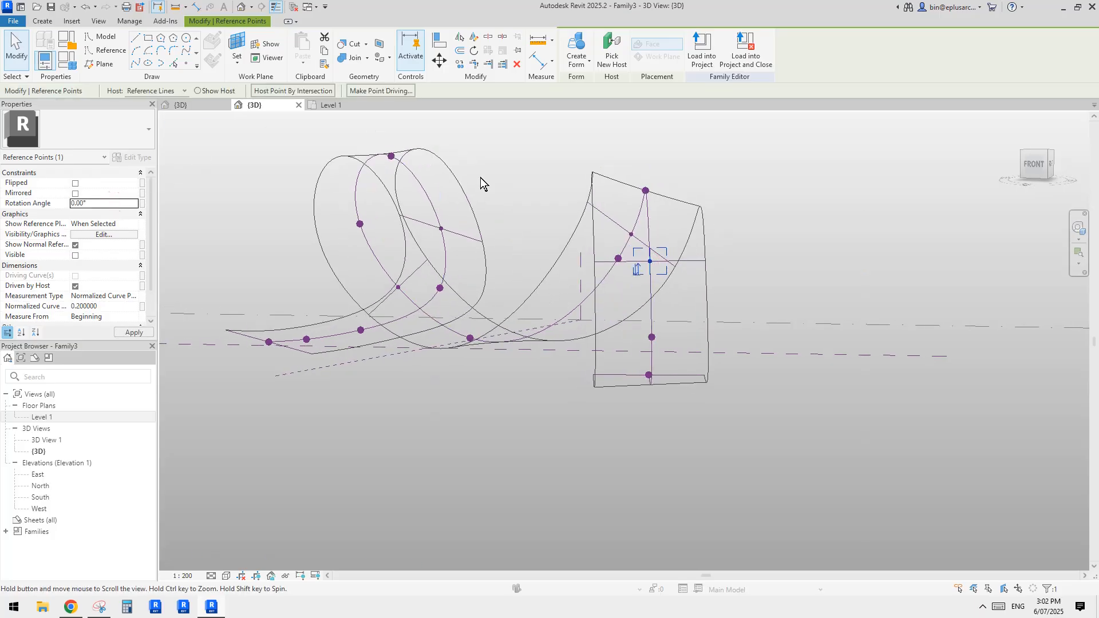
pyautogui.keyDown('shift'); pyautogui.moveTo(480, 178); pyautogui.dragTo(533, 198, button='middle'); pyautogui.keyUp('shift')
pyautogui.click(603, 212)
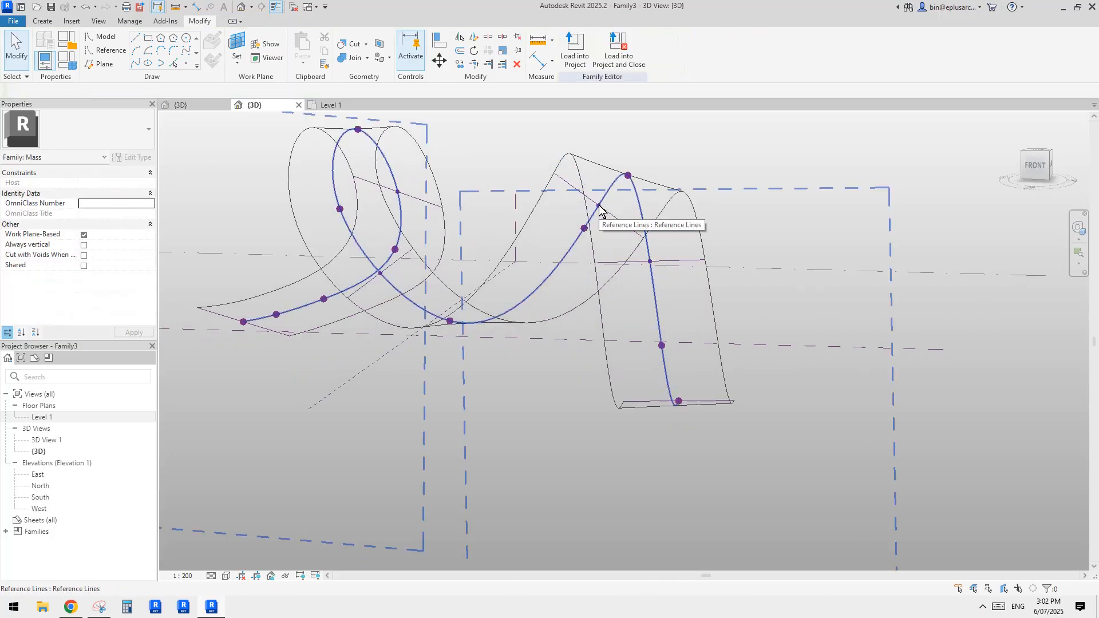
pyautogui.click(601, 212)
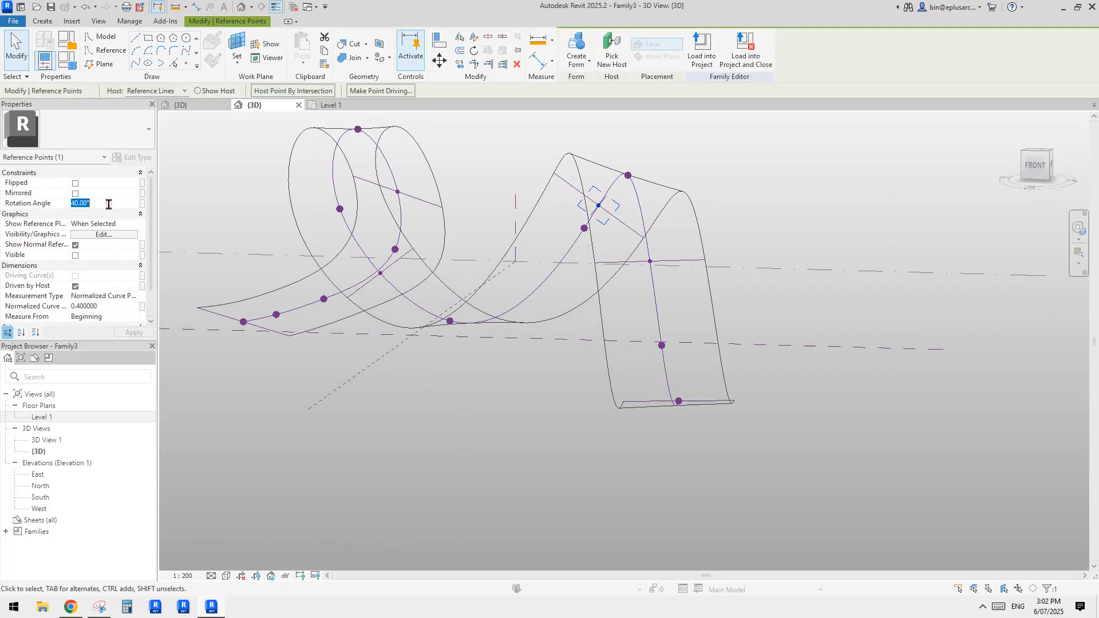
pyautogui.moveTo(515, 198)
pyautogui.keyDown('shift'); pyautogui.mouseDown(button='middle')
pyautogui.moveTo(638, 183)
pyautogui.moveTo(464, 172)
pyautogui.moveTo(440, 156)
pyautogui.mouseUp(button='middle'); pyautogui.keyUp('shift')
pyautogui.click(438, 156)
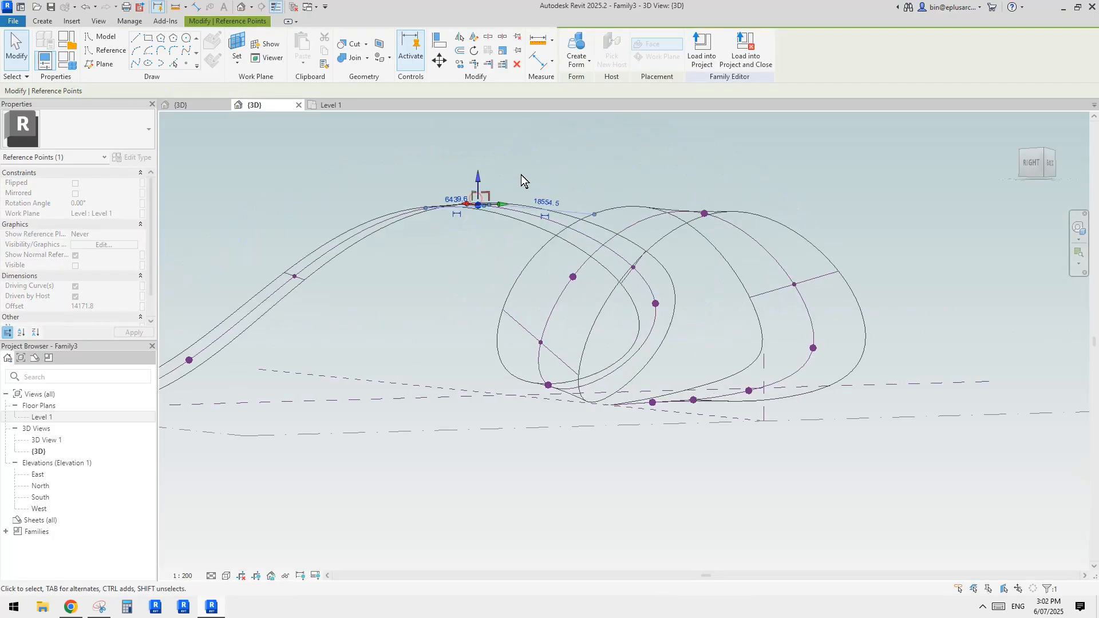
pyautogui.keyDown('shift'); pyautogui.moveTo(522, 175); pyautogui.dragTo(733, 255, button='middle'); pyautogui.keyUp('shift')
pyautogui.click(658, 307)
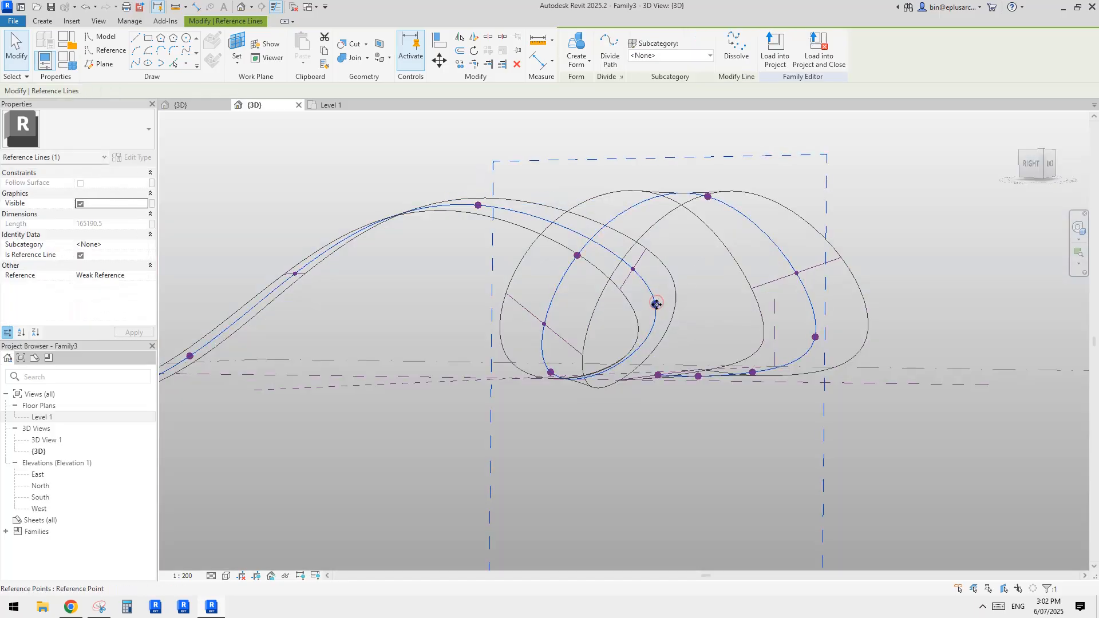
pyautogui.click(657, 304)
pyautogui.moveTo(689, 310)
pyautogui.keyDown('shift'); pyautogui.mouseDown(button='middle')
pyautogui.moveTo(668, 308)
pyautogui.moveTo(661, 329)
pyautogui.moveTo(572, 207)
pyautogui.moveTo(653, 258)
pyautogui.moveTo(744, 264)
pyautogui.mouseUp(button='middle'); pyautogui.keyUp('shift')
pyautogui.click(741, 175)
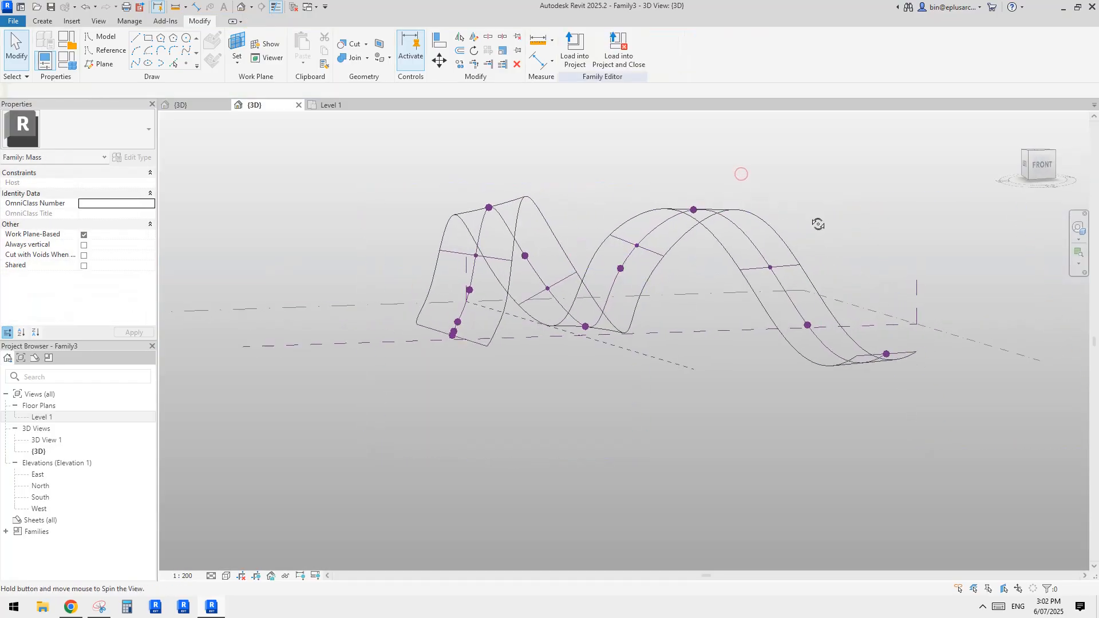
pyautogui.moveTo(741, 174)
pyautogui.keyDown('shift'); pyautogui.mouseDown(button='middle')
pyautogui.moveTo(719, 175)
pyautogui.moveTo(725, 292)
pyautogui.moveTo(851, 240)
pyautogui.moveTo(842, 304)
pyautogui.moveTo(790, 215)
pyautogui.moveTo(822, 163)
pyautogui.moveTo(730, 258)
pyautogui.moveTo(513, 331)
pyautogui.mouseUp(button='middle'); pyautogui.keyUp('shift')
pyautogui.scroll(3, 482, 353)
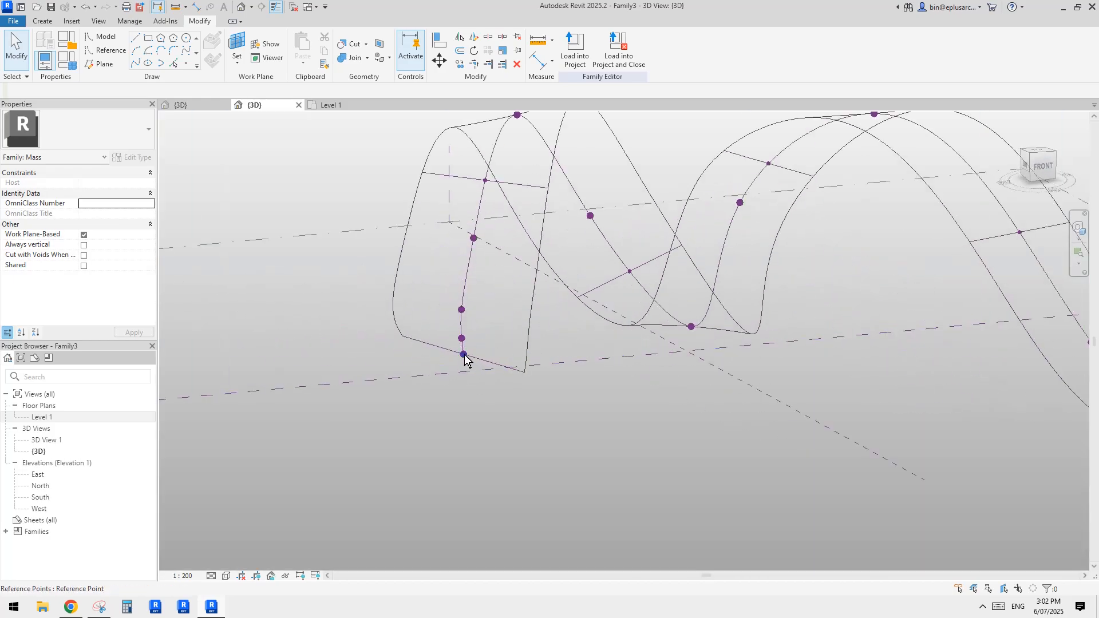
# Drag the end profile point to adjust the ribbon's end.
pyautogui.click(464, 357)
pyautogui.press('Escape')
pyautogui.click(461, 310)
pyautogui.moveTo(498, 265); pyautogui.dragTo(533, 161, button='middle')
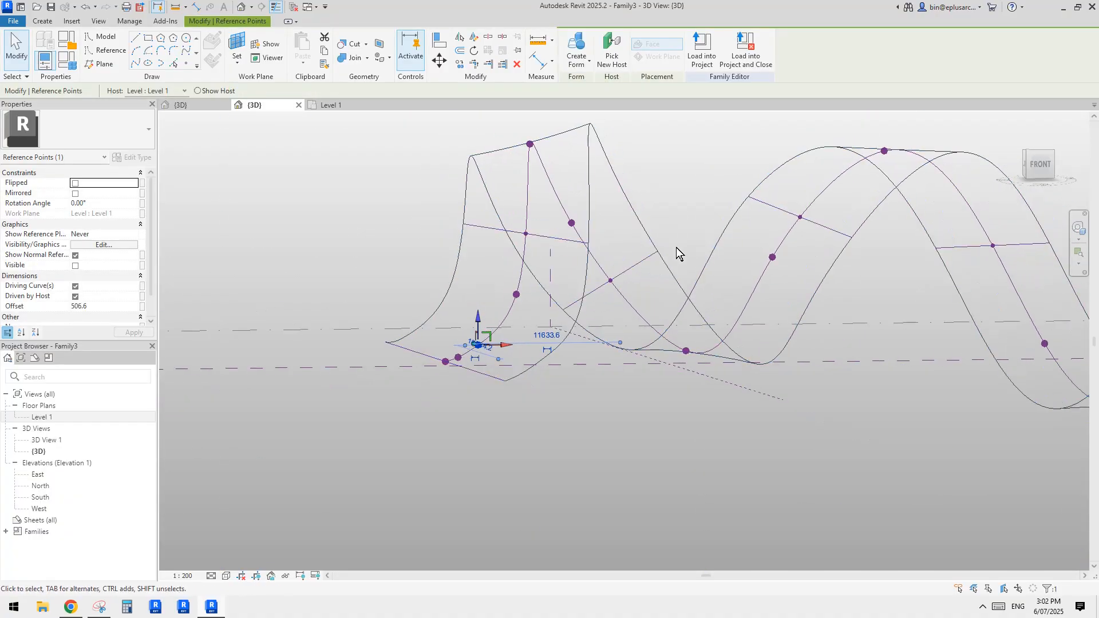
pyautogui.moveTo(676, 248)
pyautogui.keyDown('shift'); pyautogui.mouseDown(button='middle')
pyautogui.moveTo(593, 240)
pyautogui.moveTo(738, 284)
pyautogui.moveTo(728, 320)
pyautogui.moveTo(654, 345)
pyautogui.moveTo(660, 360)
pyautogui.moveTo(651, 318)
pyautogui.moveTo(639, 331)
pyautogui.mouseUp(button='middle'); pyautogui.keyUp('shift')
pyautogui.press('Escape')
# Rotate a profile point along the spline to 30°.
pyautogui.click(733, 302)
pyautogui.click(637, 334)
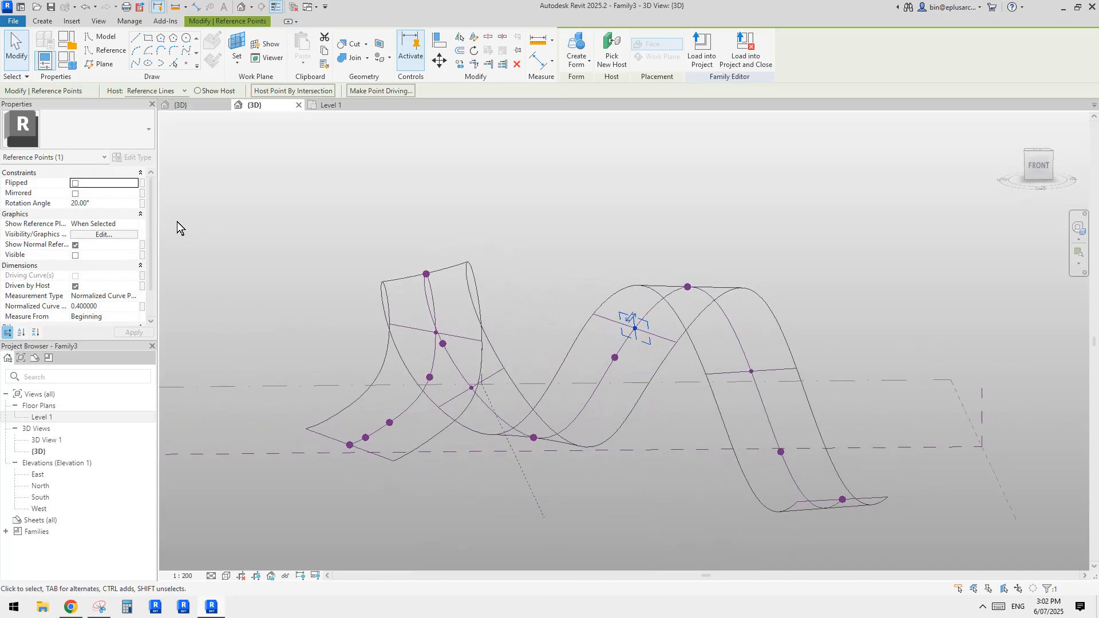
pyautogui.click(105, 203)
pyautogui.write('30')
pyautogui.press('Return')
pyautogui.keyDown('shift'); pyautogui.moveTo(564, 214); pyautogui.dragTo(654, 301, button='middle'); pyautogui.keyUp('shift')
pyautogui.click(655, 301)
pyautogui.moveTo(533, 344)
pyautogui.keyDown('shift'); pyautogui.mouseDown(button='middle')
pyautogui.moveTo(646, 393)
pyautogui.moveTo(618, 284)
pyautogui.moveTo(683, 258)
pyautogui.moveTo(794, 339)
pyautogui.moveTo(735, 401)
pyautogui.moveTo(627, 296)
pyautogui.moveTo(592, 283)
pyautogui.moveTo(626, 415)
pyautogui.moveTo(644, 365)
pyautogui.mouseUp(button='middle'); pyautogui.keyUp('shift')
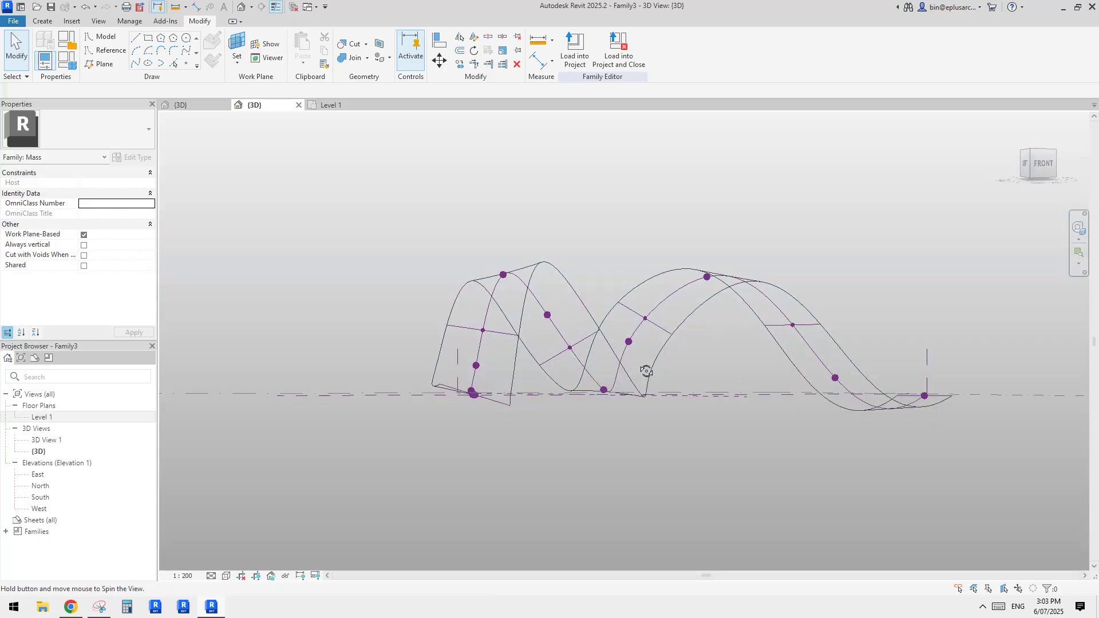
# Edit the Rotation Angle of another profile point along the spline.
pyautogui.click(566, 346)
pyautogui.press('Escape')
pyautogui.click(571, 348)
pyautogui.press('Escape')
pyautogui.click(570, 350)
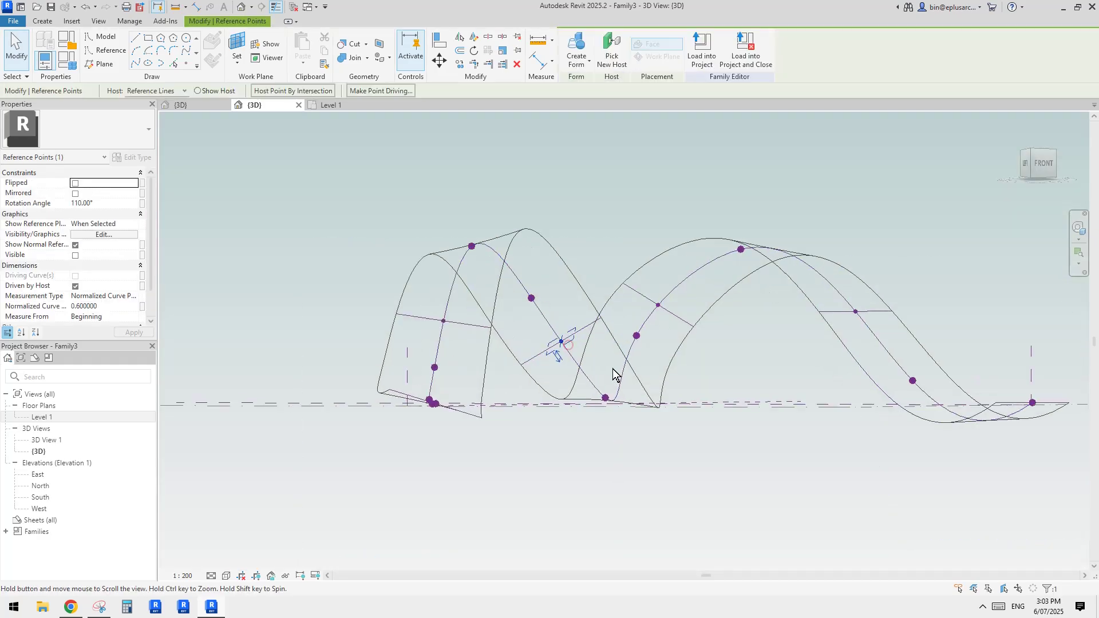
pyautogui.click(111, 203)
pyautogui.write('12')
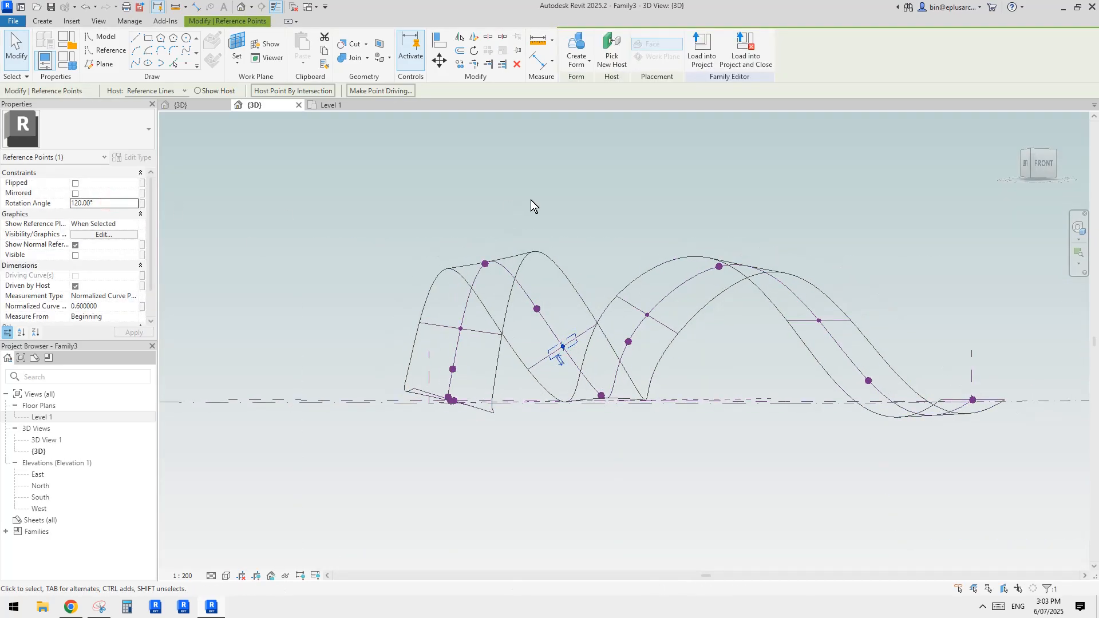
pyautogui.moveTo(531, 200)
pyautogui.keyDown('shift'); pyautogui.mouseDown(button='middle')
pyautogui.moveTo(698, 281)
pyautogui.moveTo(570, 277)
pyautogui.mouseUp(button='middle'); pyautogui.keyUp('shift')
pyautogui.scroll(3, 450, 393)
pyautogui.press('Escape')
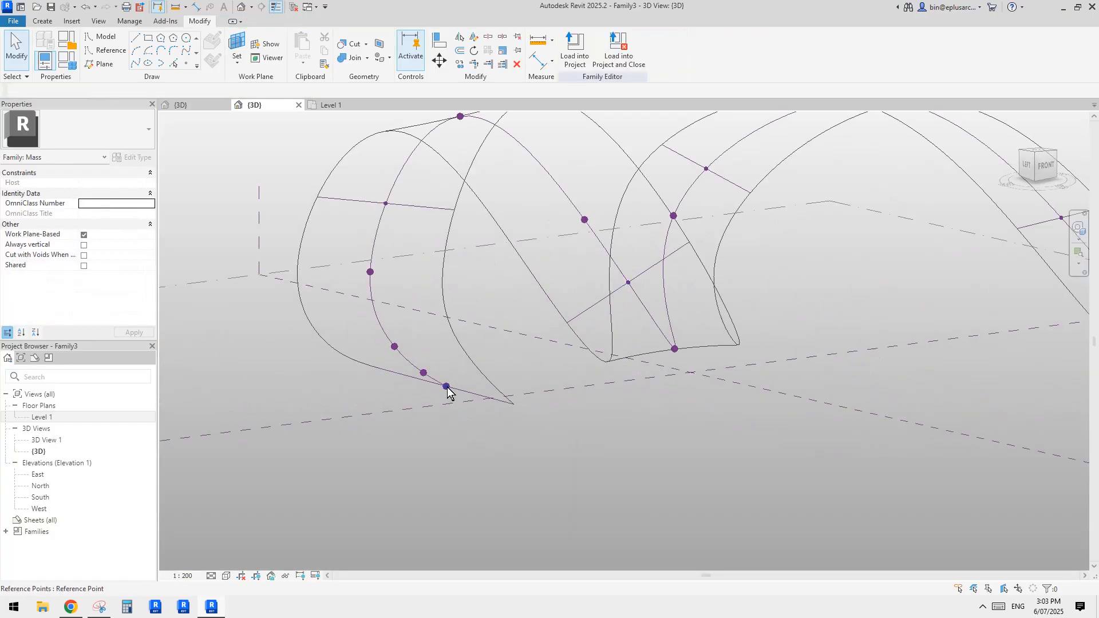
# Re-angle the end profile point at 1.0 to 200° so the ribbon wraps into a loop.
pyautogui.click(448, 388)
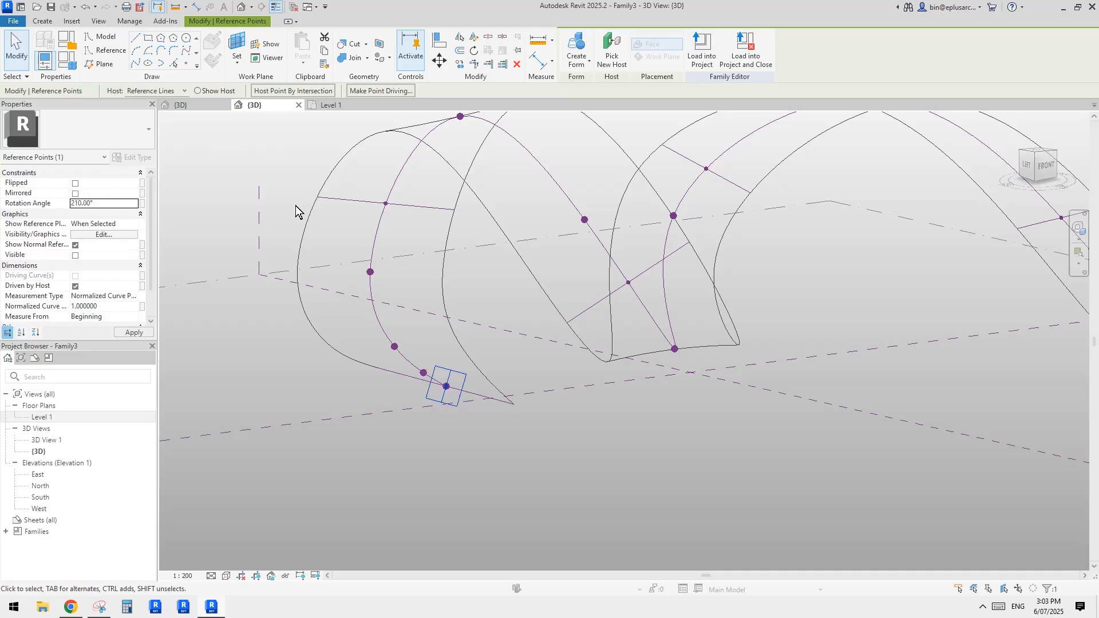
pyautogui.keyDown('shift'); pyautogui.moveTo(453, 262); pyautogui.dragTo(430, 218, button='middle'); pyautogui.keyUp('shift')
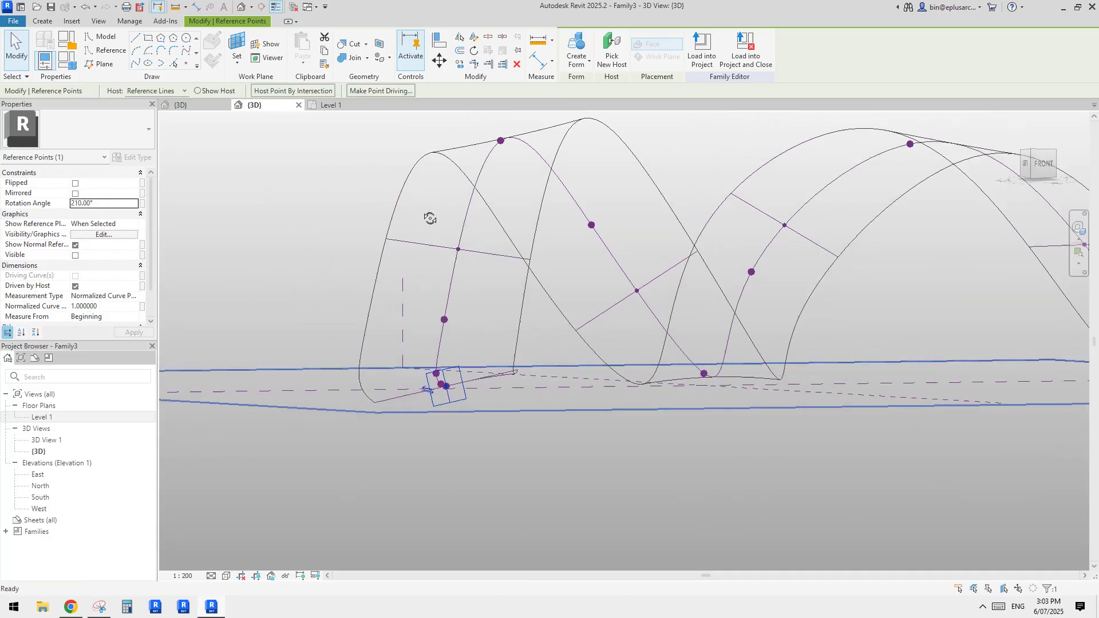
pyautogui.doubleClick(108, 203)
pyautogui.write('200')
pyautogui.press('Return')
pyautogui.keyDown('shift'); pyautogui.moveTo(470, 254); pyautogui.dragTo(418, 271, button='middle'); pyautogui.keyUp('shift')
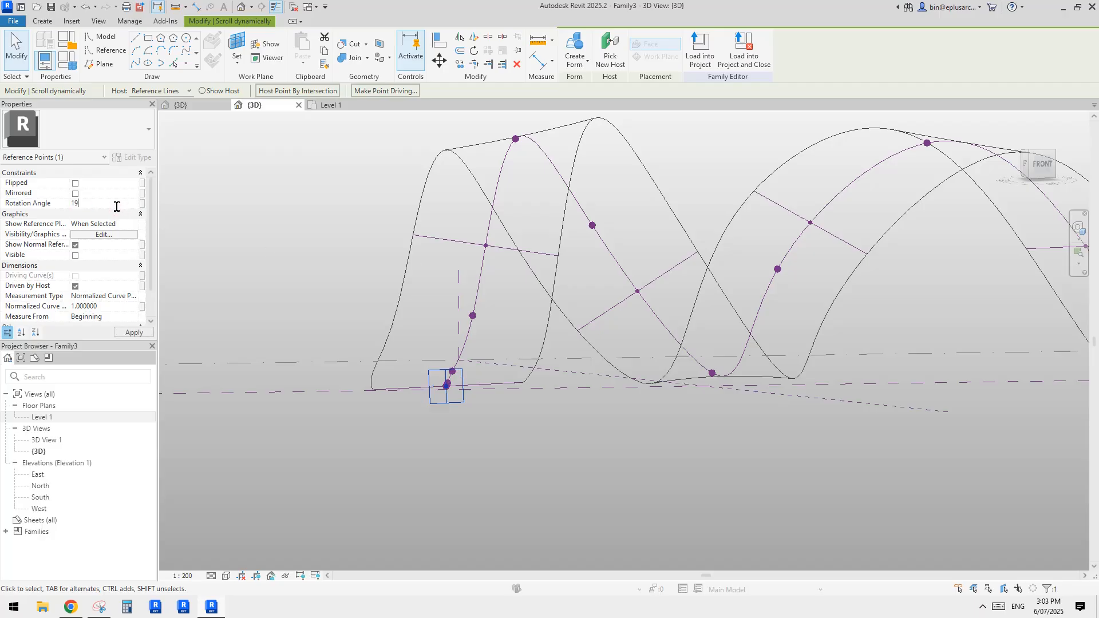
pyautogui.click(467, 225)
pyautogui.moveTo(519, 257)
pyautogui.keyDown('shift'); pyautogui.mouseDown(button='middle')
pyautogui.moveTo(549, 335)
pyautogui.moveTo(537, 297)
pyautogui.moveTo(473, 319)
pyautogui.mouseUp(button='middle'); pyautogui.keyUp('shift')
pyautogui.moveTo(601, 342)
pyautogui.keyDown('shift'); pyautogui.mouseDown(button='middle')
pyautogui.moveTo(880, 318)
pyautogui.moveTo(778, 297)
pyautogui.moveTo(832, 353)
pyautogui.moveTo(764, 400)
pyautogui.mouseUp(button='middle'); pyautogui.keyUp('shift')
pyautogui.scroll(3, 430, 331)
pyautogui.scroll(2, 471, 350)
# Drag the spline's end point down until its Offset reads 0, then reselect the end profile point.
pyautogui.click(477, 349)
pyautogui.press('Escape')
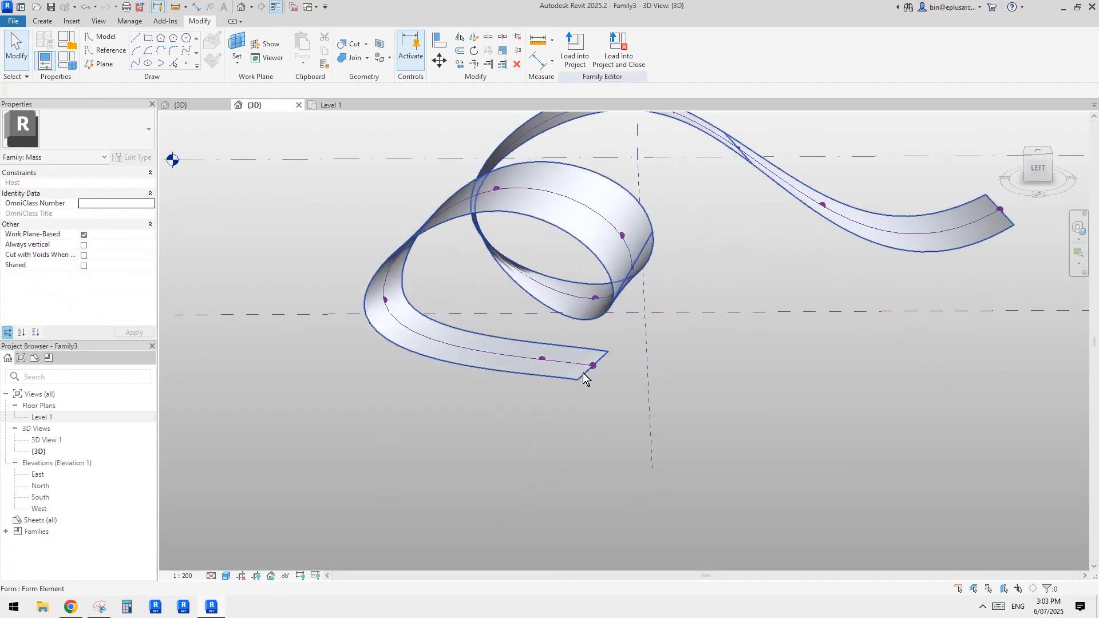
pyautogui.click(385, 303)
pyautogui.keyDown('shift'); pyautogui.moveTo(447, 361); pyautogui.dragTo(410, 313, button='middle'); pyautogui.keyUp('shift')
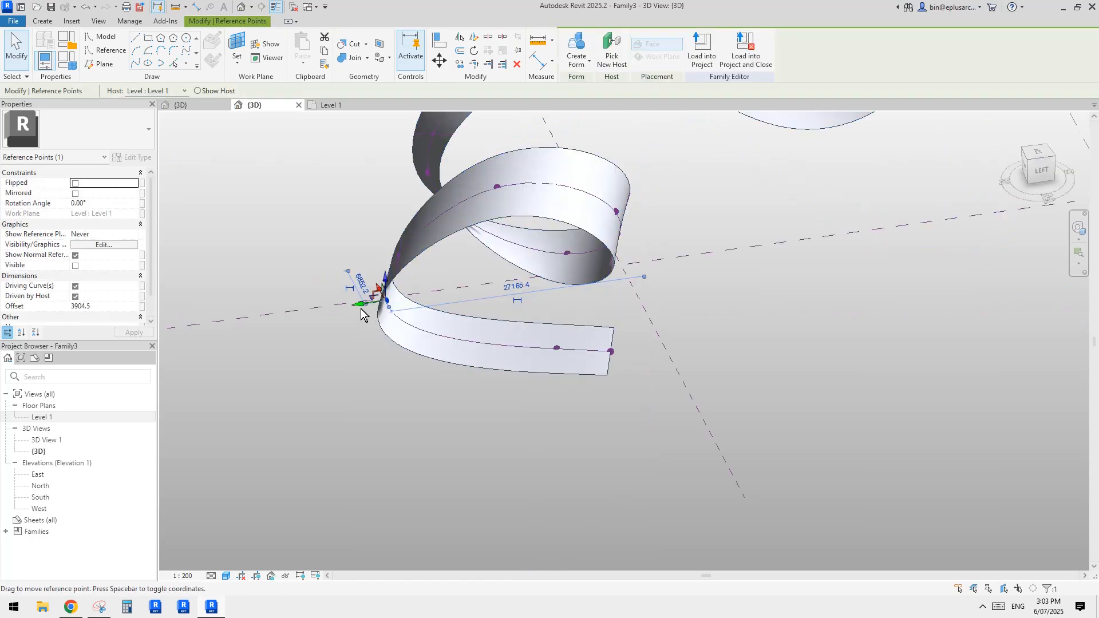
pyautogui.moveTo(410, 313); pyautogui.dragTo(399, 326)
pyautogui.press('Escape')
pyautogui.moveTo(403, 309)
pyautogui.keyDown('shift'); pyautogui.mouseDown(button='middle')
pyautogui.moveTo(363, 189)
pyautogui.moveTo(250, 193)
pyautogui.moveTo(339, 155)
pyautogui.moveTo(512, 206)
pyautogui.moveTo(503, 198)
pyautogui.moveTo(515, 184)
pyautogui.moveTo(468, 235)
pyautogui.moveTo(515, 274)
pyautogui.moveTo(493, 313)
pyautogui.mouseUp(button='middle'); pyautogui.keyUp('shift')
pyautogui.scroll(4, 479, 268)
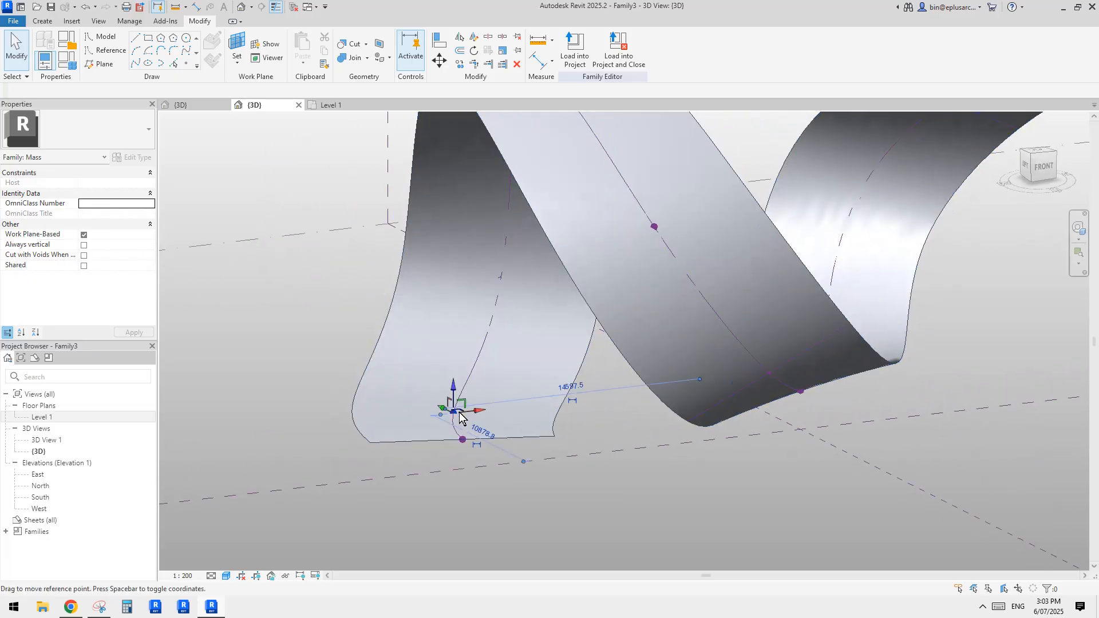
pyautogui.click(461, 416)
pyautogui.moveTo(468, 413)
pyautogui.keyDown('shift'); pyautogui.mouseDown(button='middle')
pyautogui.moveTo(541, 406)
pyautogui.moveTo(481, 396)
pyautogui.moveTo(532, 343)
pyautogui.moveTo(506, 426)
pyautogui.moveTo(489, 438)
pyautogui.moveTo(483, 420)
pyautogui.mouseUp(button='middle'); pyautogui.keyUp('shift')
pyautogui.click(484, 443)
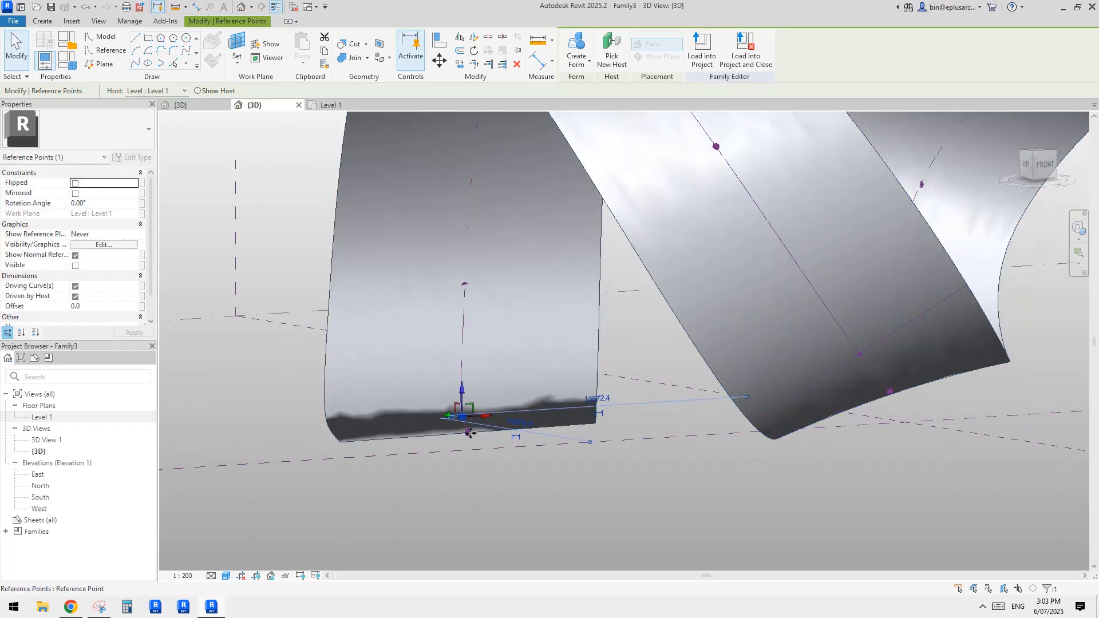
# Retype the end point's Rotation Angle to about 190°, dismissing an invalid value error.
pyautogui.click(471, 438)
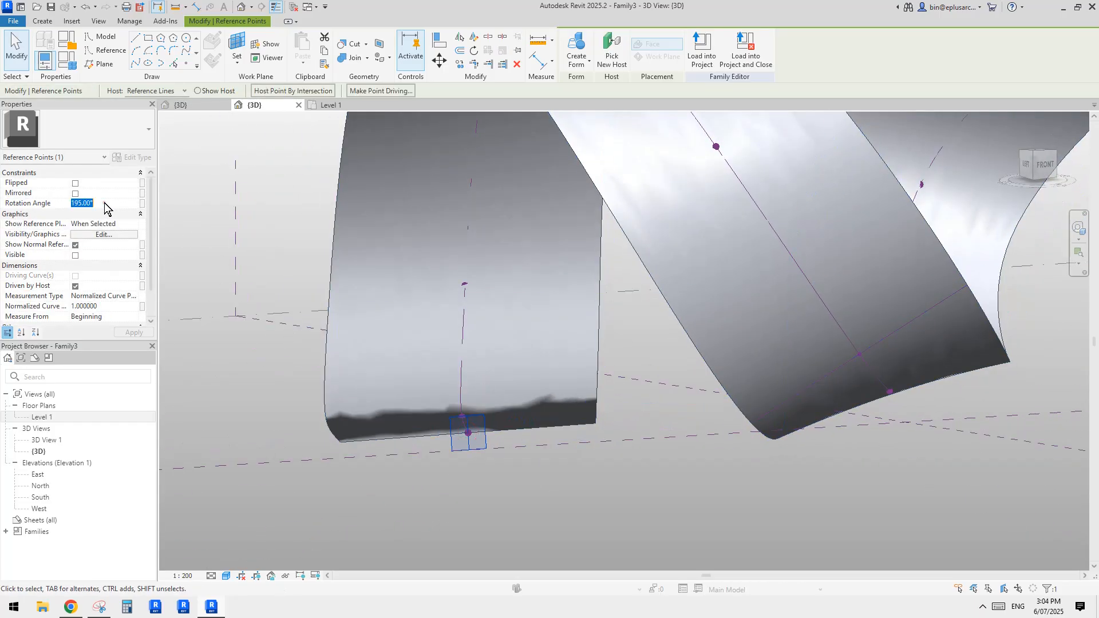
pyautogui.write('18=9')
pyautogui.press('Return')
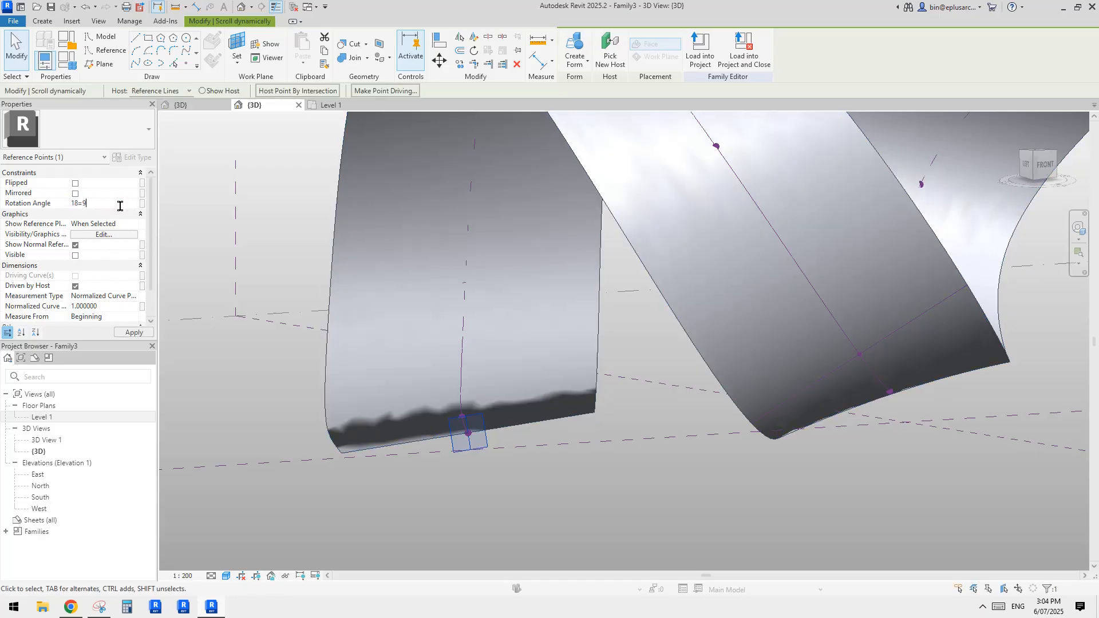
pyautogui.write('0')
pyautogui.press('Return')
pyautogui.click(620, 304)
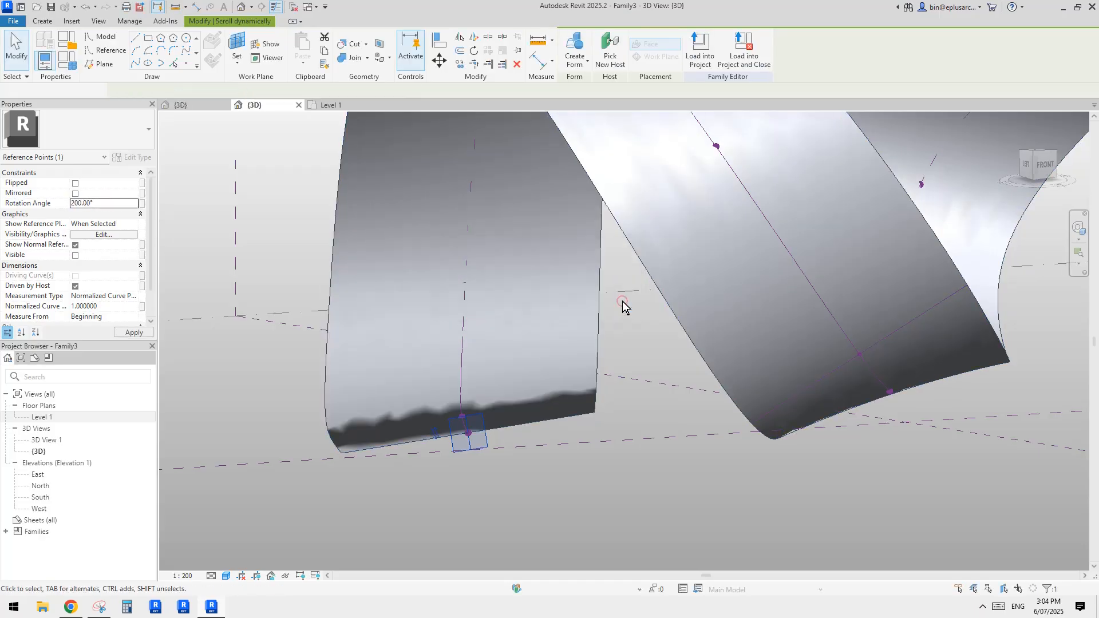
pyautogui.press('Return')
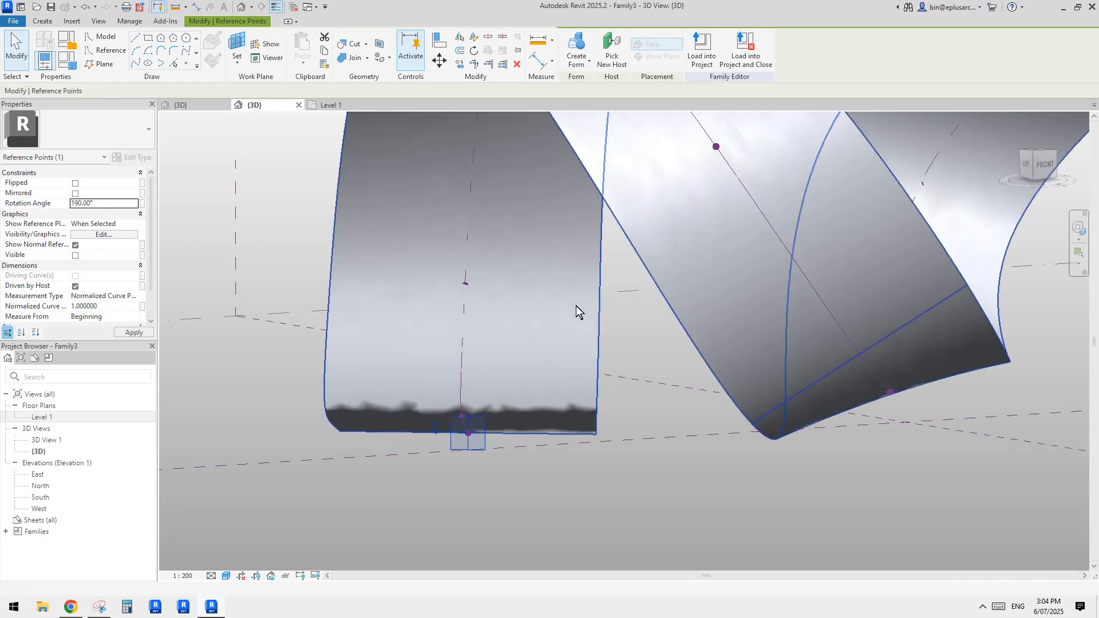
pyautogui.press('Escape')
# Set the midway profile point's Rotation Angle to 130°.
pyautogui.click(470, 440)
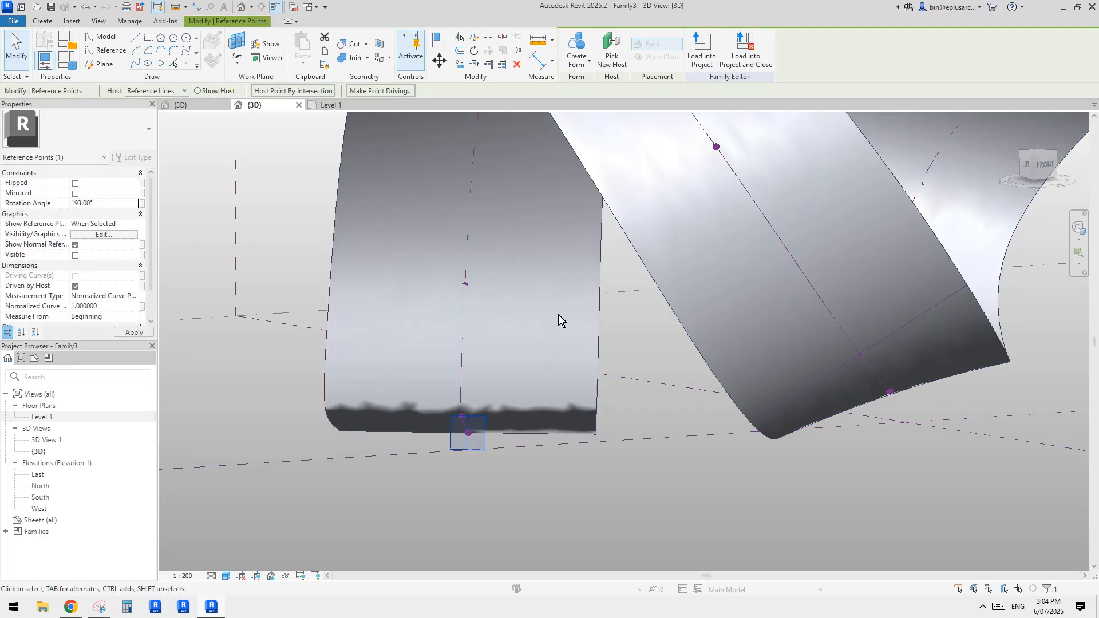
pyautogui.keyDown('shift'); pyautogui.moveTo(558, 321); pyautogui.dragTo(554, 361, button='middle'); pyautogui.keyUp('shift')
pyautogui.press('Escape')
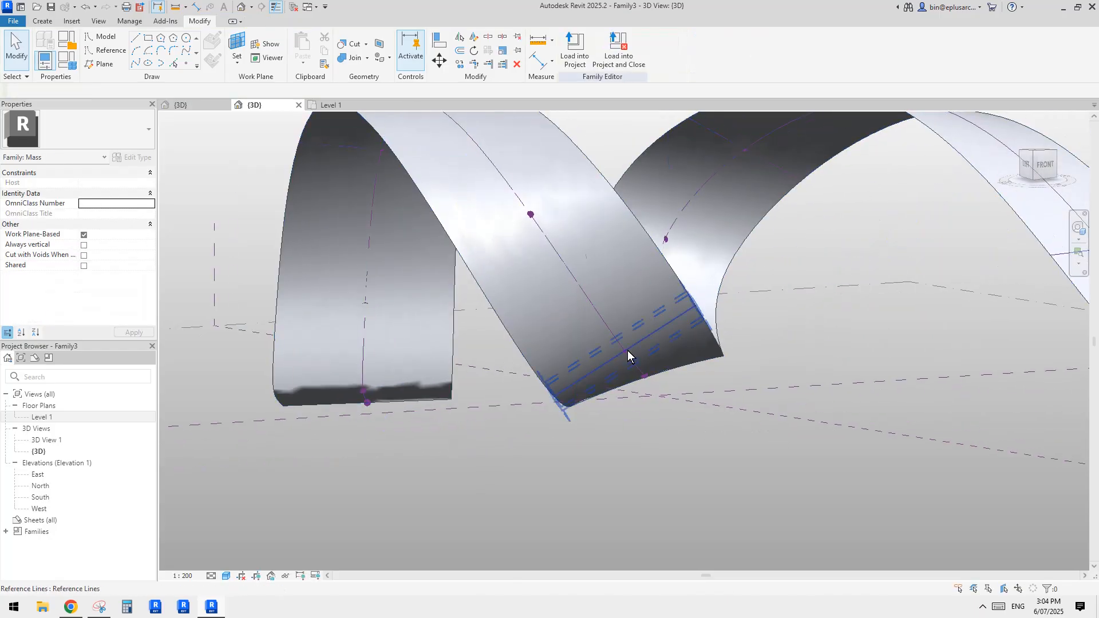
pyautogui.click(627, 355)
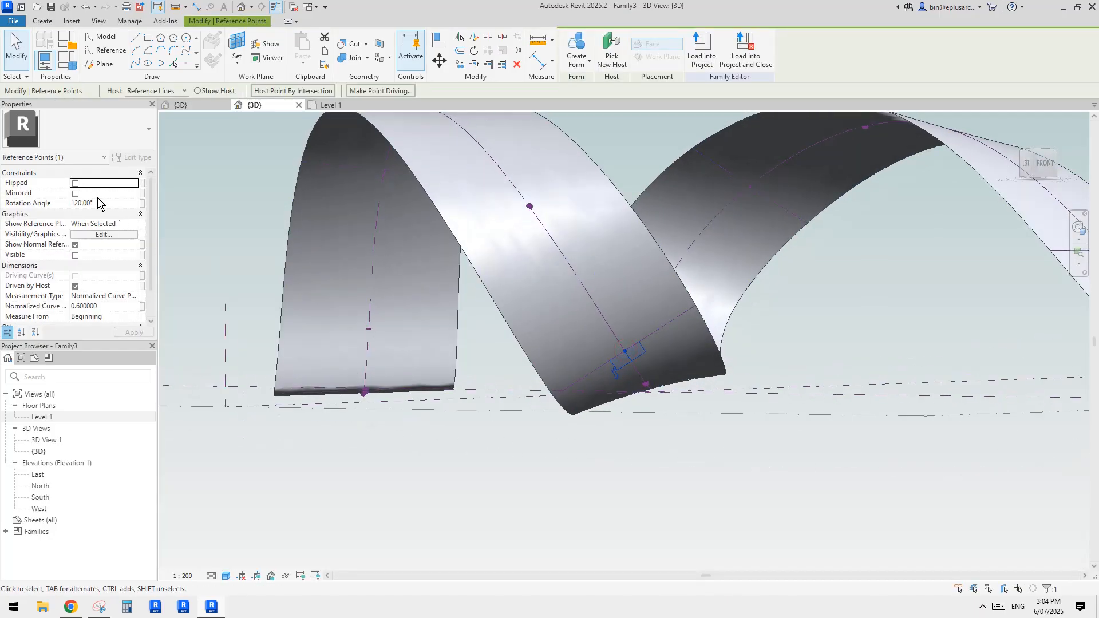
pyautogui.press('Return')
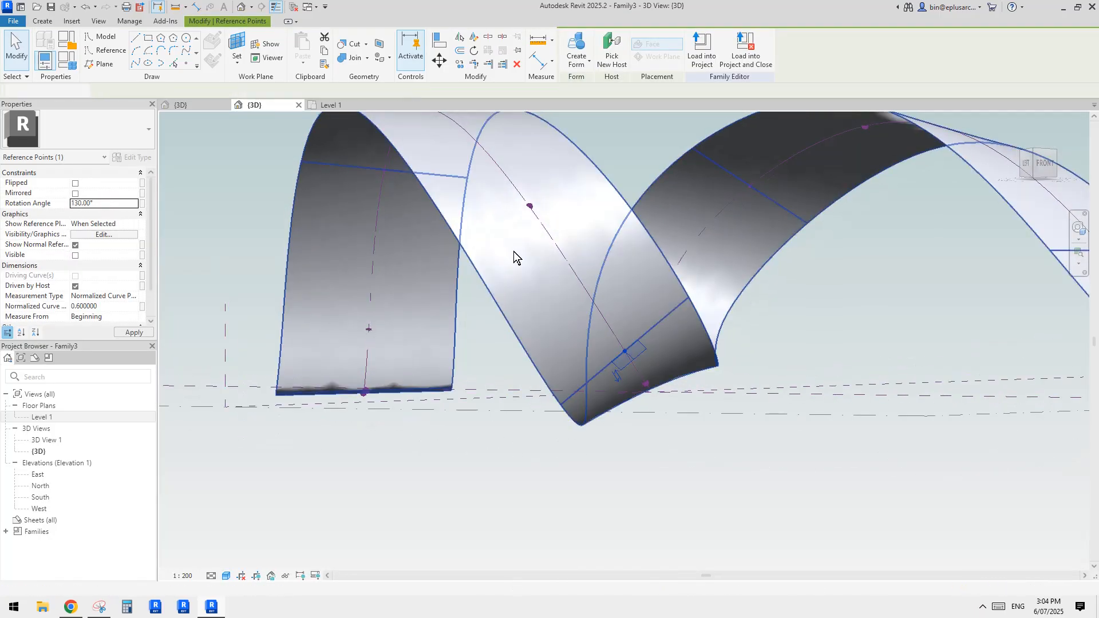
# From the ViewCube LEFT view, move a tail spline point up so the far end hangs below the level.
pyautogui.click(427, 244)
pyautogui.moveTo(516, 273)
pyautogui.keyDown('shift'); pyautogui.mouseDown(button='middle')
pyautogui.moveTo(614, 346)
pyautogui.moveTo(627, 324)
pyautogui.moveTo(730, 292)
pyautogui.moveTo(707, 310)
pyautogui.moveTo(766, 313)
pyautogui.mouseUp(button='middle'); pyautogui.keyUp('shift')
pyautogui.click(1032, 163)
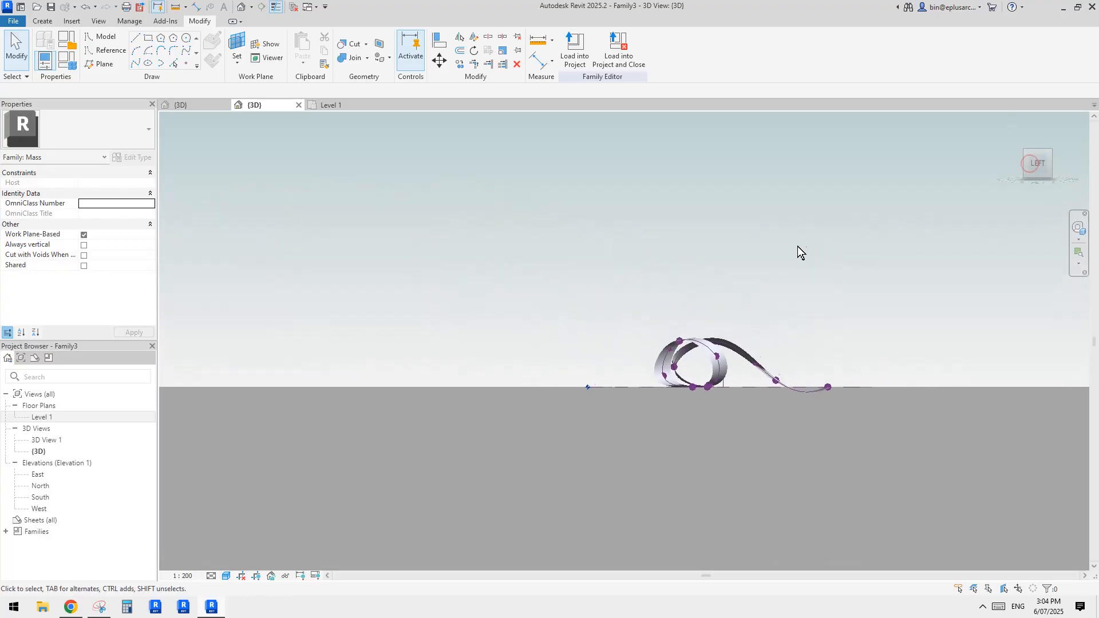
pyautogui.scroll(3, 798, 246)
pyautogui.scroll(3, 712, 400)
pyautogui.scroll(2, 808, 482)
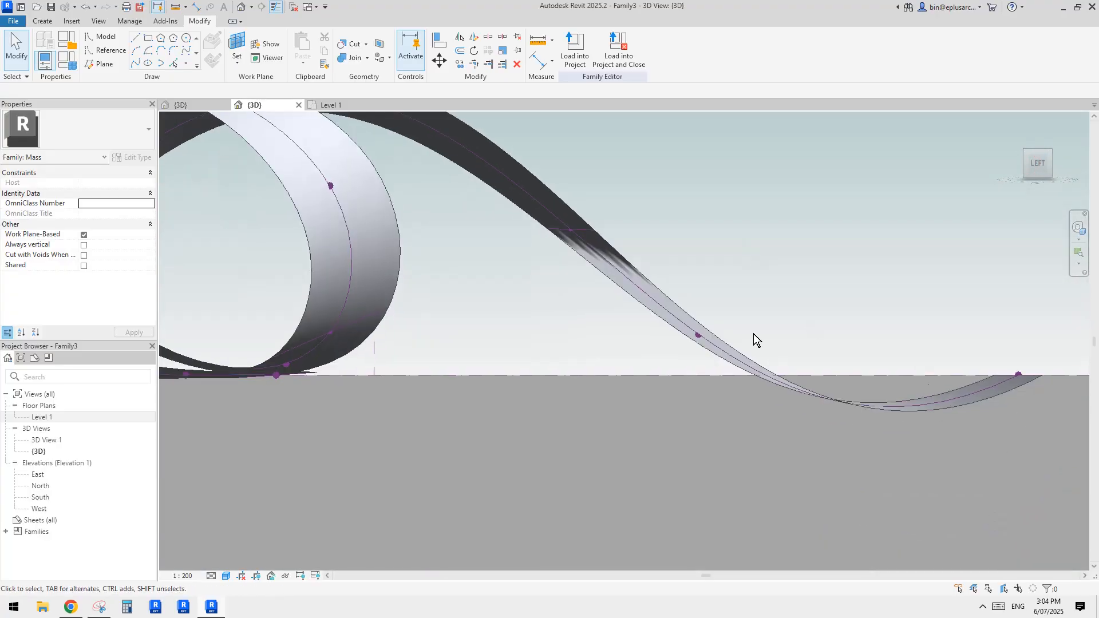
pyautogui.click(697, 335)
pyautogui.moveTo(697, 334)
pyautogui.mouseDown()
pyautogui.moveTo(712, 267)
pyautogui.moveTo(698, 255)
pyautogui.mouseUp()
pyautogui.scroll(-4, 927, 363)
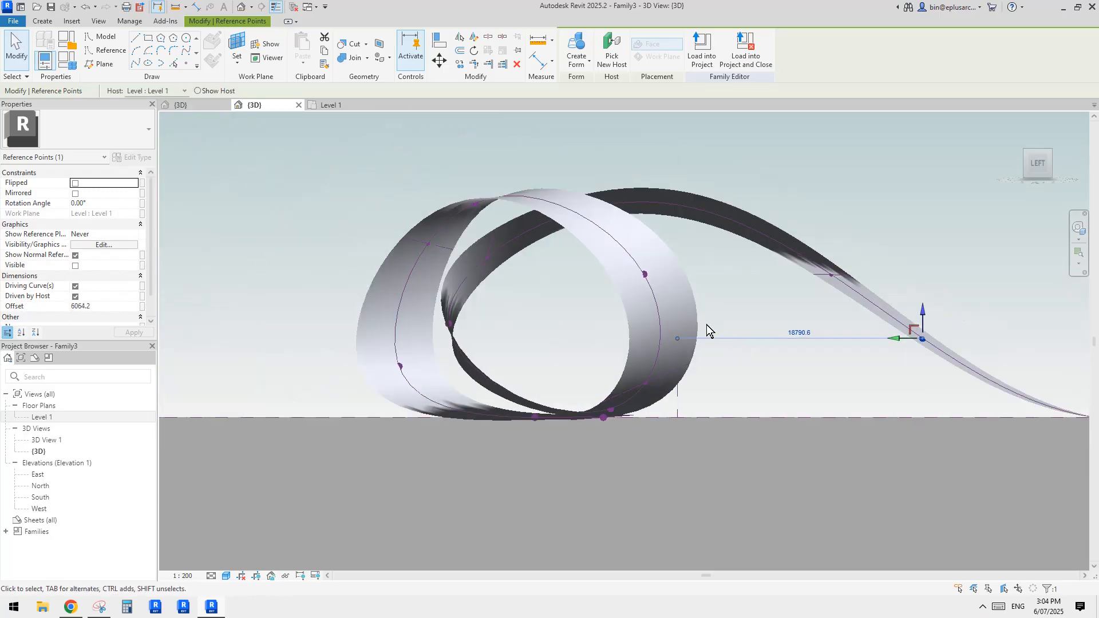
pyautogui.scroll(1, 707, 325)
pyautogui.scroll(1, 685, 335)
pyautogui.press('Escape')
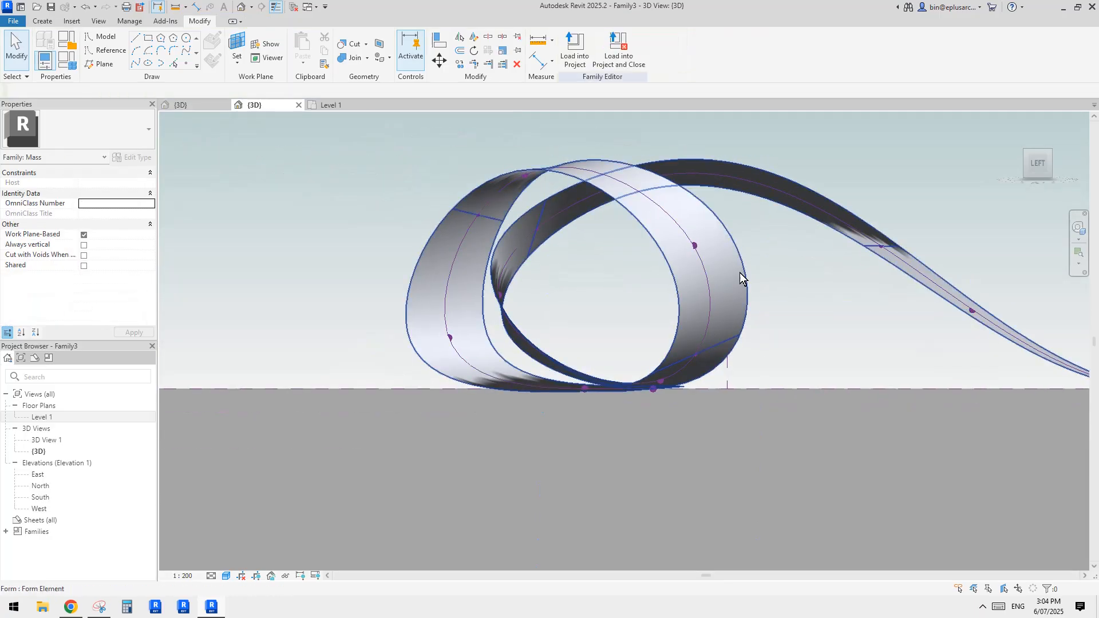
pyautogui.moveTo(739, 272)
pyautogui.keyDown('shift'); pyautogui.mouseDown(button='middle')
pyautogui.moveTo(729, 307)
pyautogui.moveTo(809, 471)
pyautogui.moveTo(635, 300)
pyautogui.moveTo(788, 319)
pyautogui.moveTo(667, 315)
pyautogui.moveTo(683, 336)
pyautogui.mouseUp(button='middle'); pyautogui.keyUp('shift')
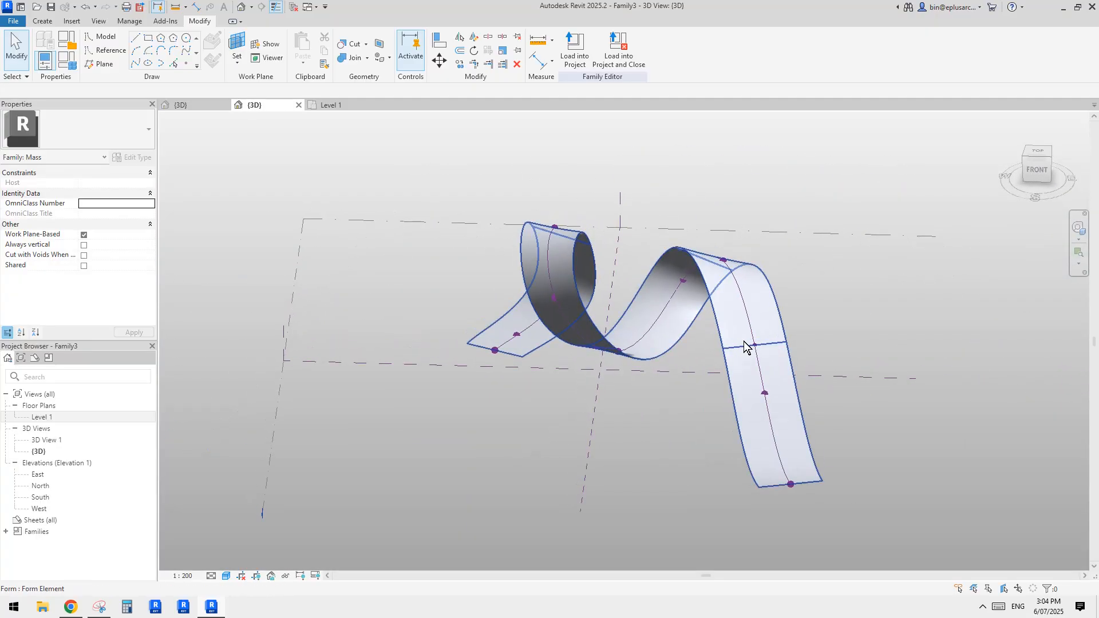
pyautogui.moveTo(740, 349)
pyautogui.keyDown('shift'); pyautogui.mouseDown(button='middle')
pyautogui.moveTo(702, 354)
pyautogui.moveTo(762, 349)
pyautogui.moveTo(705, 324)
pyautogui.mouseUp(button='middle'); pyautogui.keyUp('shift')
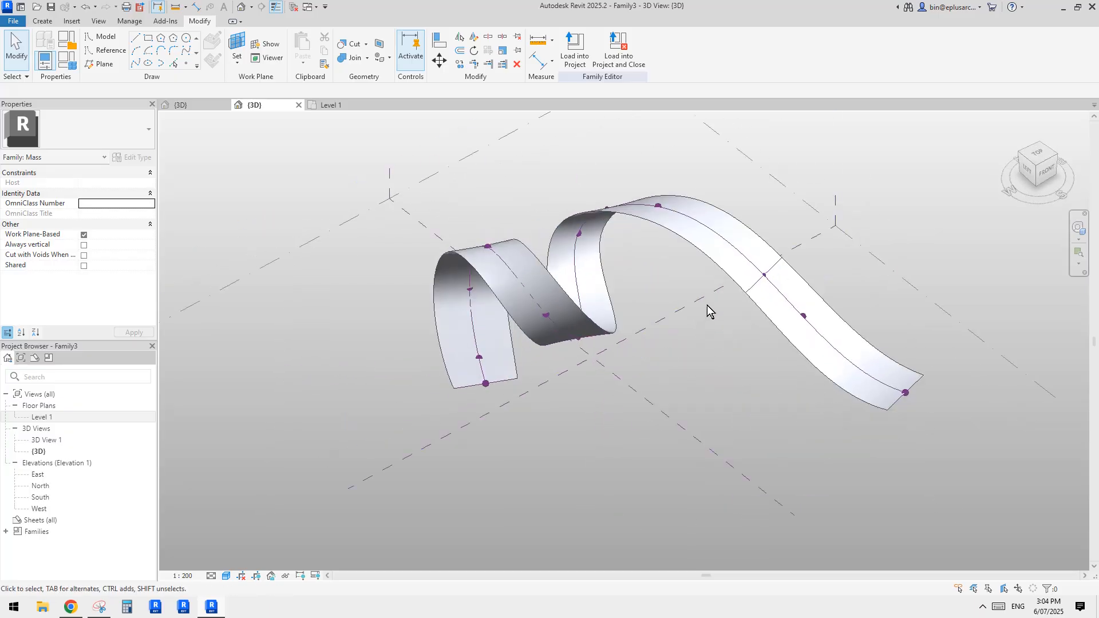
pyautogui.keyDown('shift'); pyautogui.moveTo(887, 370); pyautogui.dragTo(903, 408, button='middle'); pyautogui.keyUp('shift')
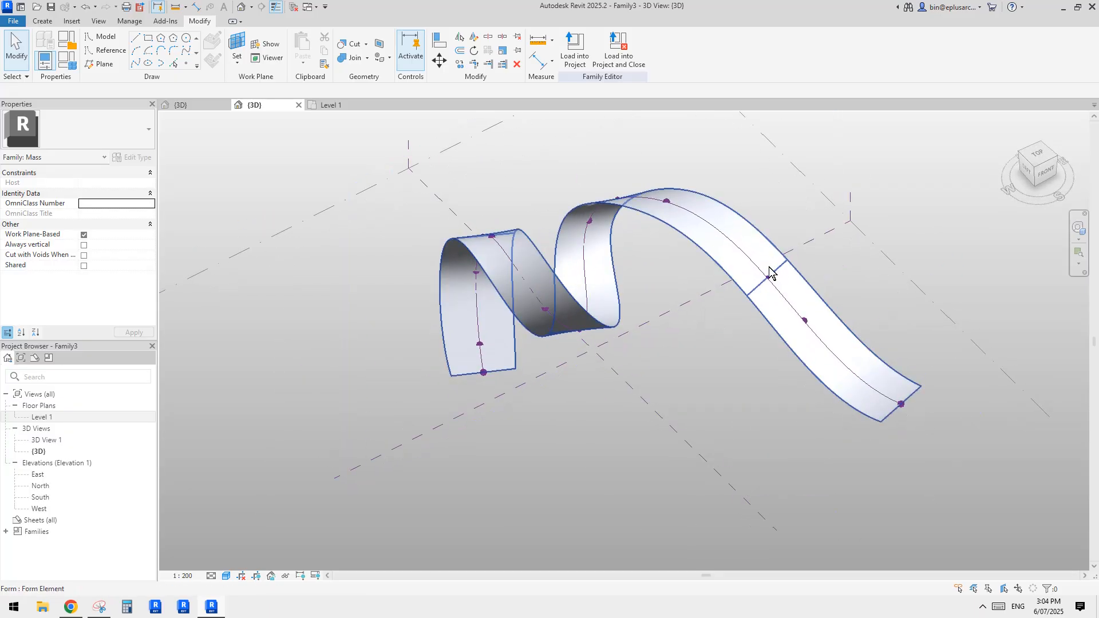
pyautogui.click(747, 255)
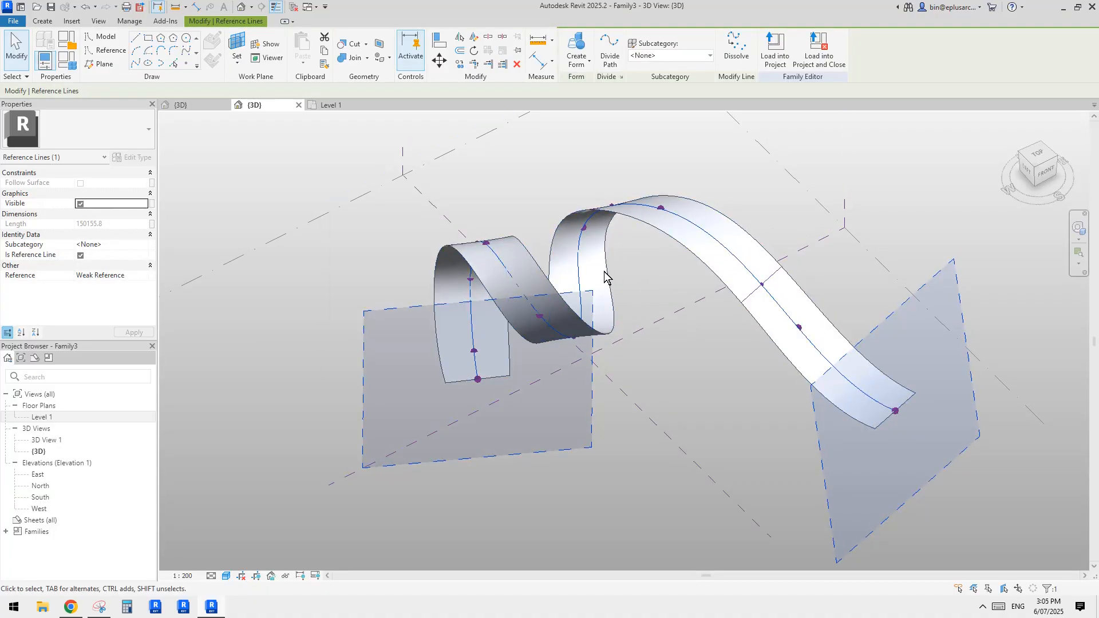
pyautogui.keyDown('shift'); pyautogui.moveTo(558, 312); pyautogui.dragTo(520, 220, button='middle'); pyautogui.keyUp('shift')
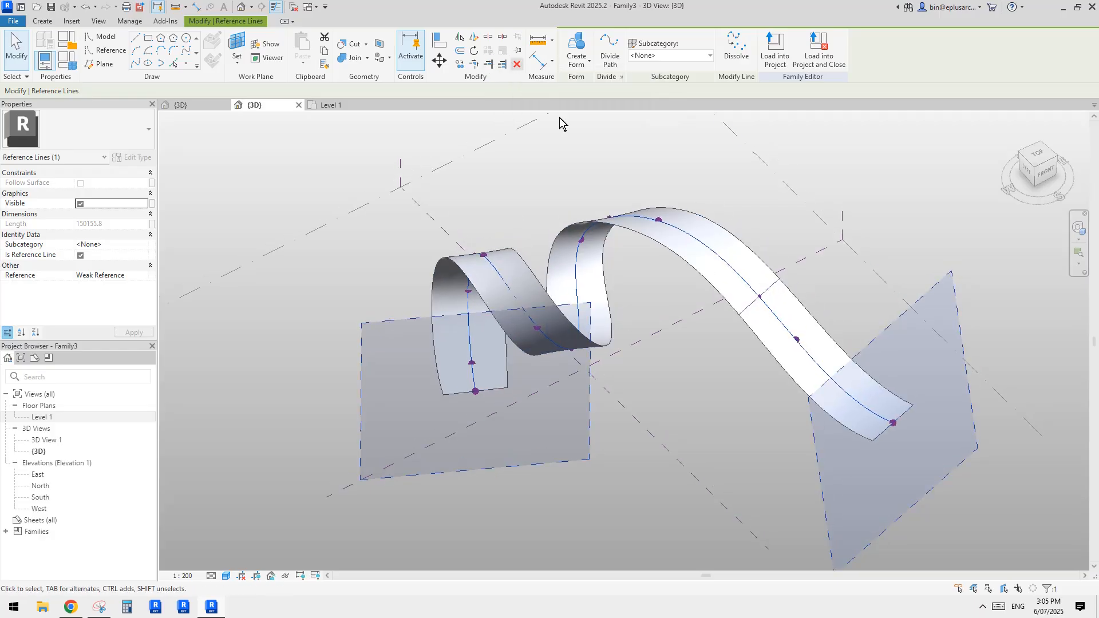
pyautogui.press('Escape')
pyautogui.moveTo(669, 228)
pyautogui.keyDown('shift'); pyautogui.mouseDown(button='middle')
pyautogui.moveTo(923, 339)
pyautogui.moveTo(903, 397)
pyautogui.moveTo(791, 435)
pyautogui.mouseUp(button='middle'); pyautogui.keyUp('shift')
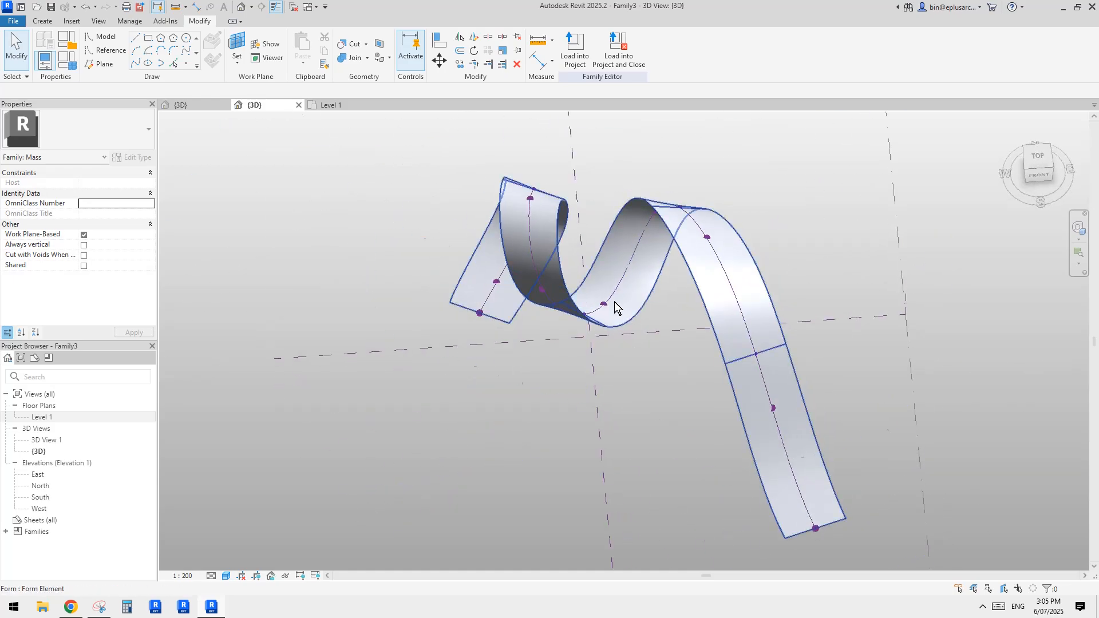
pyautogui.keyDown('shift'); pyautogui.moveTo(614, 301); pyautogui.dragTo(614, 351, button='middle'); pyautogui.keyUp('shift')
pyautogui.keyDown('shift'); pyautogui.moveTo(540, 293); pyautogui.dragTo(582, 322, button='middle'); pyautogui.keyUp('shift')
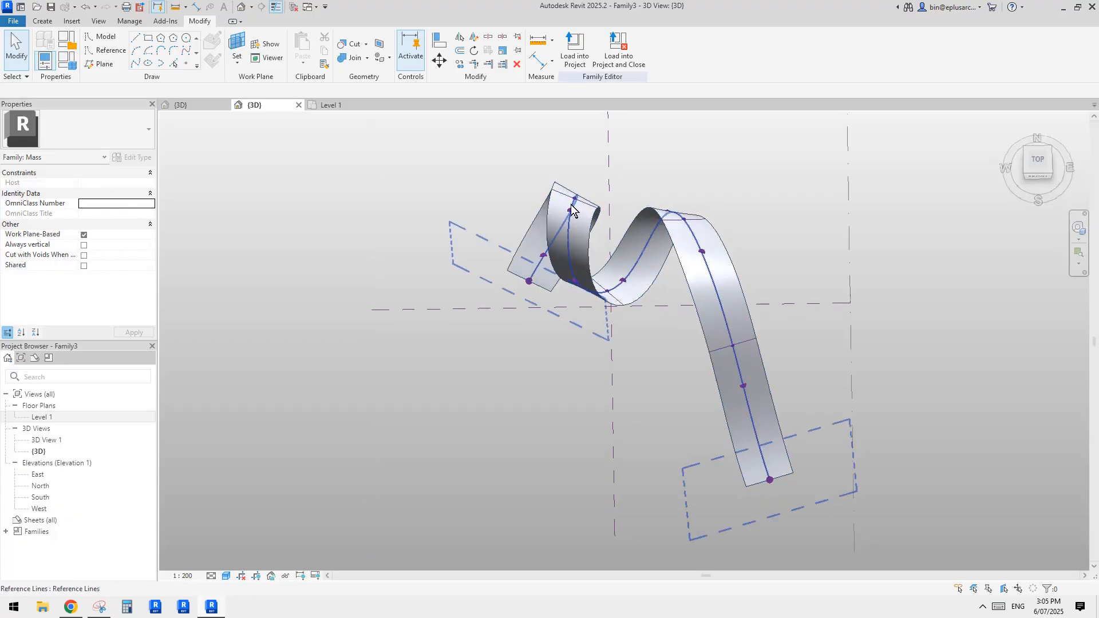
pyautogui.click(744, 403)
pyautogui.moveTo(731, 382)
pyautogui.mouseDown(button='middle')
pyautogui.moveTo(726, 428)
pyautogui.moveTo(796, 411)
pyautogui.moveTo(825, 446)
pyautogui.mouseUp(button='middle')
pyautogui.click(769, 330)
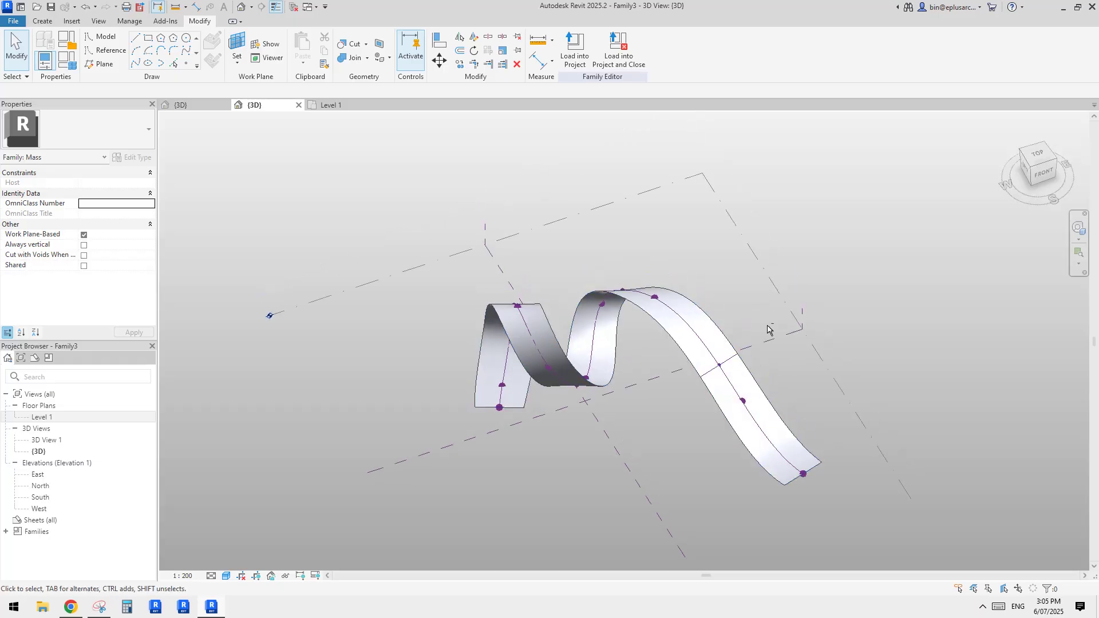
pyautogui.click(722, 370)
pyautogui.moveTo(721, 370)
pyautogui.keyDown('shift'); pyautogui.mouseDown(button='middle')
pyautogui.moveTo(869, 442)
pyautogui.moveTo(949, 438)
pyautogui.moveTo(869, 421)
pyautogui.moveTo(800, 380)
pyautogui.mouseUp(button='middle'); pyautogui.keyUp('shift')
pyautogui.scroll(3, 867, 442)
pyautogui.click(949, 440)
pyautogui.keyDown('shift'); pyautogui.moveTo(644, 318); pyautogui.dragTo(679, 357, button='middle'); pyautogui.keyUp('shift')
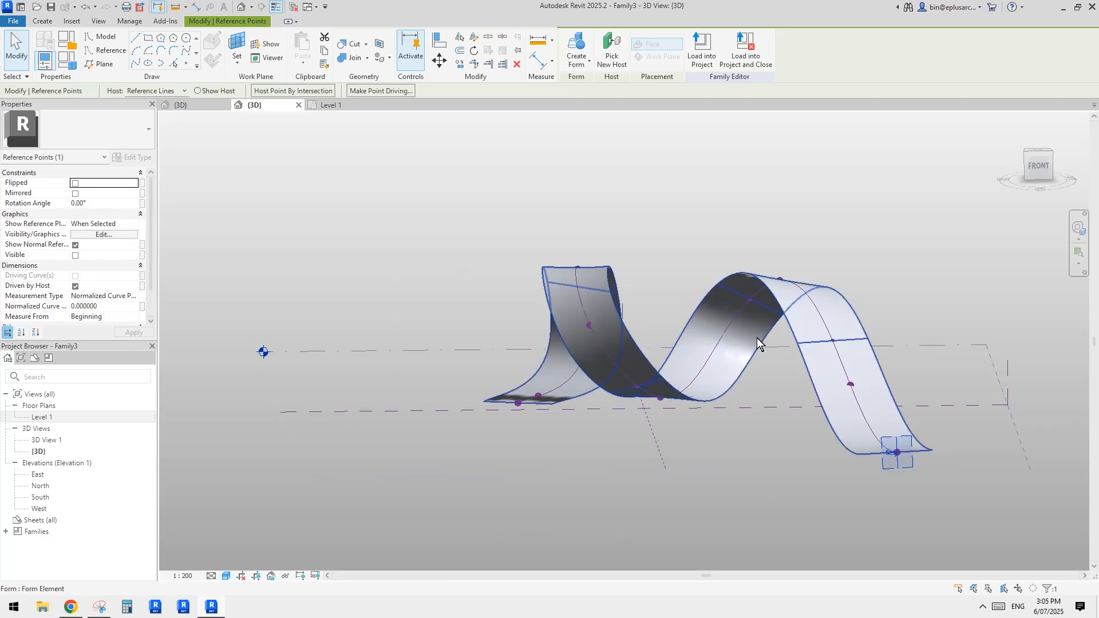
pyautogui.moveTo(757, 338)
pyautogui.keyDown('shift'); pyautogui.mouseDown(button='middle')
pyautogui.moveTo(824, 322)
pyautogui.moveTo(705, 348)
pyautogui.moveTo(610, 281)
pyautogui.moveTo(897, 413)
pyautogui.moveTo(822, 405)
pyautogui.mouseUp(button='middle'); pyautogui.keyUp('shift')
pyautogui.click(868, 313)
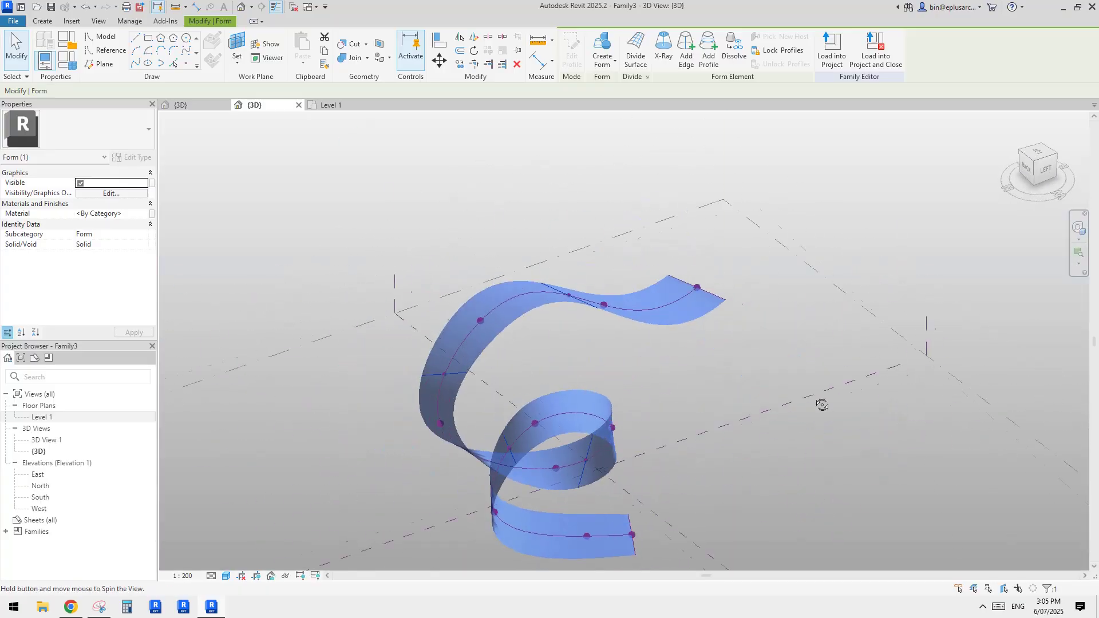
# Move a reference point to reshape the ribbon and bring the view to the front.
pyautogui.click(439, 425)
pyautogui.scroll(4, 439, 424)
pyautogui.moveTo(415, 419); pyautogui.dragTo(528, 445)
pyautogui.moveTo(528, 445)
pyautogui.keyDown('shift'); pyautogui.mouseDown(button='middle')
pyautogui.moveTo(642, 428)
pyautogui.moveTo(636, 403)
pyautogui.moveTo(543, 441)
pyautogui.moveTo(502, 437)
pyautogui.moveTo(516, 455)
pyautogui.mouseUp(button='middle'); pyautogui.keyUp('shift')
pyautogui.click(637, 403)
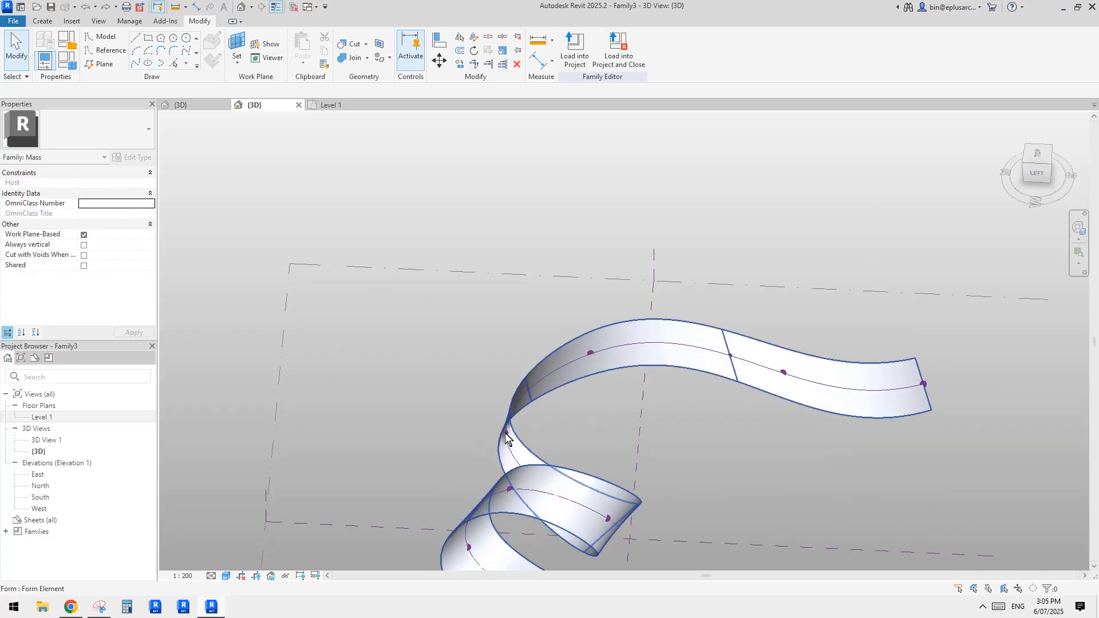
pyautogui.moveTo(608, 529)
pyautogui.keyDown('shift'); pyautogui.mouseDown(button='middle')
pyautogui.moveTo(673, 513)
pyautogui.moveTo(626, 410)
pyautogui.moveTo(627, 374)
pyautogui.moveTo(569, 351)
pyautogui.moveTo(567, 324)
pyautogui.moveTo(748, 302)
pyautogui.moveTo(717, 288)
pyautogui.moveTo(668, 426)
pyautogui.moveTo(803, 325)
pyautogui.moveTo(713, 370)
pyautogui.moveTo(728, 358)
pyautogui.moveTo(601, 378)
pyautogui.moveTo(672, 405)
pyautogui.moveTo(734, 413)
pyautogui.mouseUp(button='middle'); pyautogui.keyUp('shift')
# Select the ribbon form and divide its surface into a 10 by 10 grid.
pyautogui.click(724, 358)
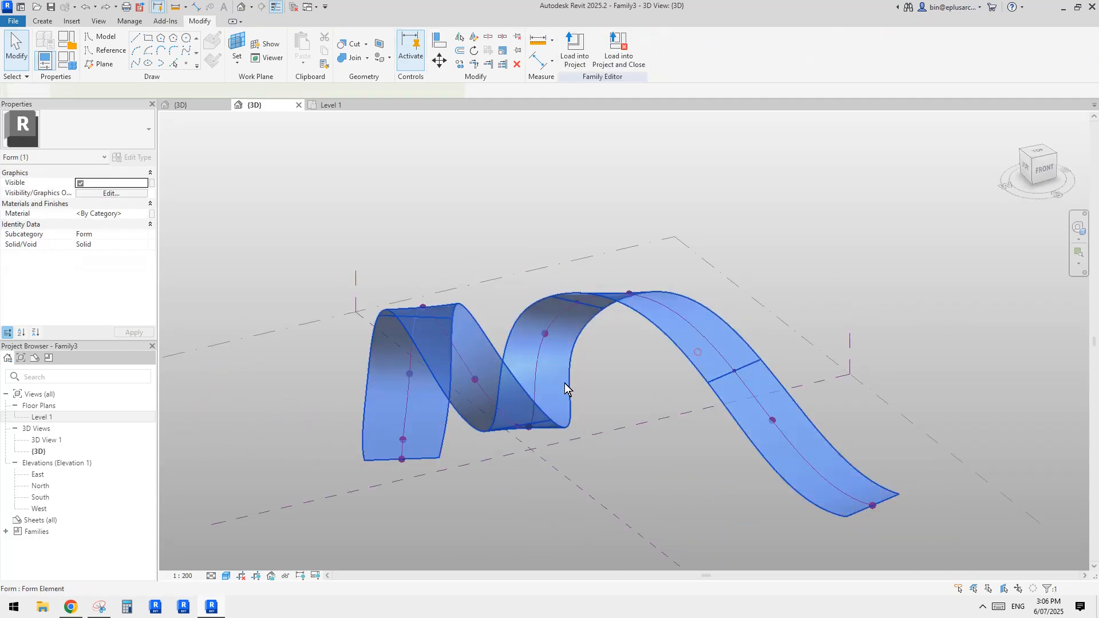
pyautogui.moveTo(695, 353)
pyautogui.keyDown('shift'); pyautogui.mouseDown(button='middle')
pyautogui.moveTo(575, 360)
pyautogui.moveTo(726, 382)
pyautogui.moveTo(610, 404)
pyautogui.moveTo(777, 335)
pyautogui.moveTo(699, 362)
pyautogui.moveTo(559, 361)
pyautogui.moveTo(536, 442)
pyautogui.moveTo(633, 406)
pyautogui.mouseUp(button='middle'); pyautogui.keyUp('shift')
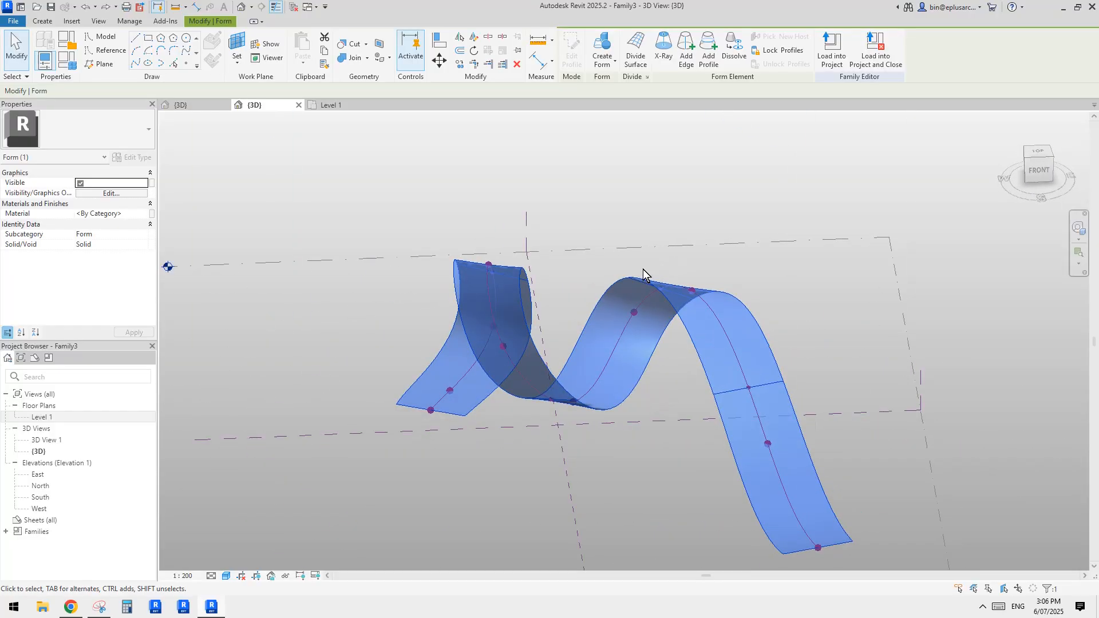
pyautogui.moveTo(643, 273)
pyautogui.keyDown('shift'); pyautogui.mouseDown(button='middle')
pyautogui.moveTo(653, 283)
pyautogui.moveTo(647, 262)
pyautogui.mouseUp(button='middle'); pyautogui.keyUp('shift')
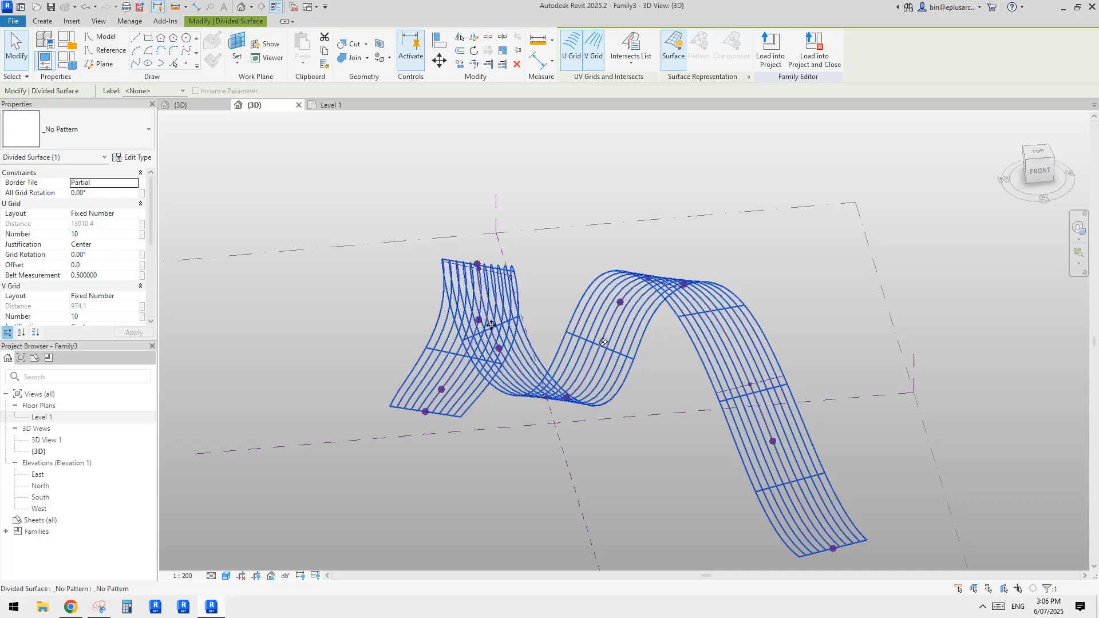
# Apply the Rectangle Checkerboard pattern to the ribbon and raise its U Grid Number to 50.
pyautogui.keyDown('shift'); pyautogui.moveTo(760, 393); pyautogui.dragTo(748, 388, button='middle'); pyautogui.keyUp('shift')
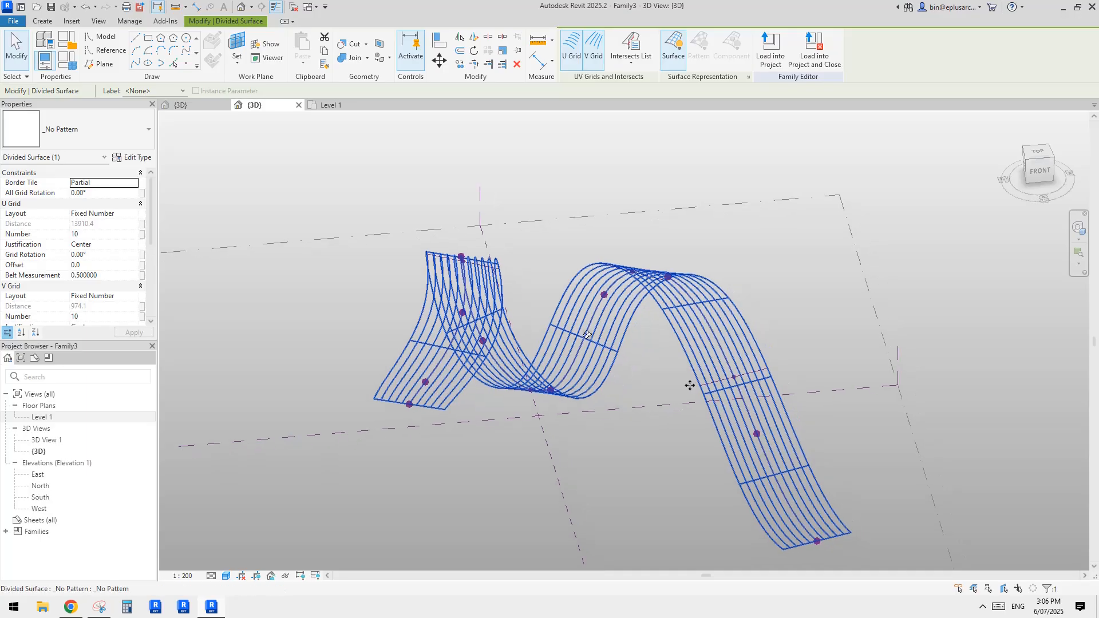
pyautogui.click(89, 131)
pyautogui.scroll(-3, 61, 391)
pyautogui.scroll(-3, 61, 391)
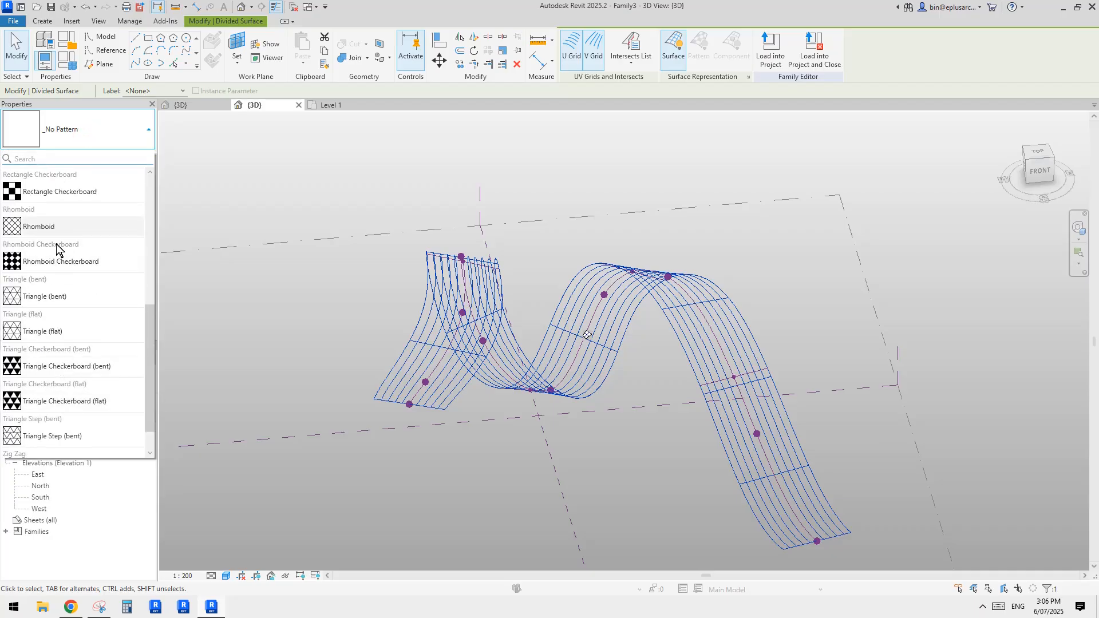
pyautogui.click(59, 191)
pyautogui.moveTo(588, 335)
pyautogui.keyDown('shift'); pyautogui.mouseDown(button='middle')
pyautogui.moveTo(772, 359)
pyautogui.moveTo(312, 296)
pyautogui.mouseUp(button='middle'); pyautogui.keyUp('shift')
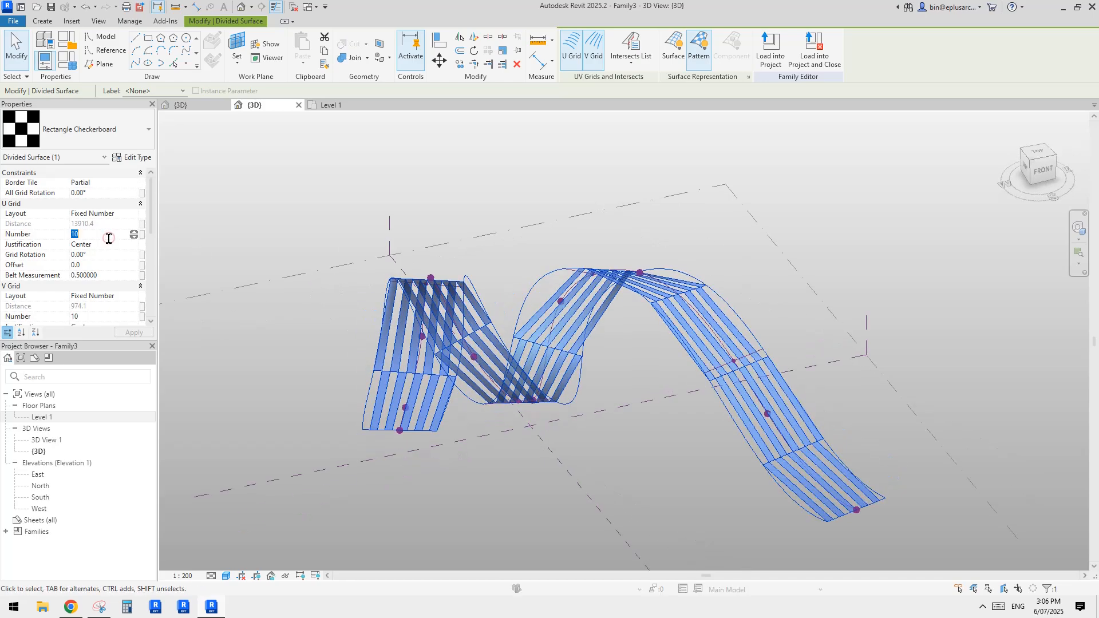
pyautogui.write('30')
pyautogui.press('Return')
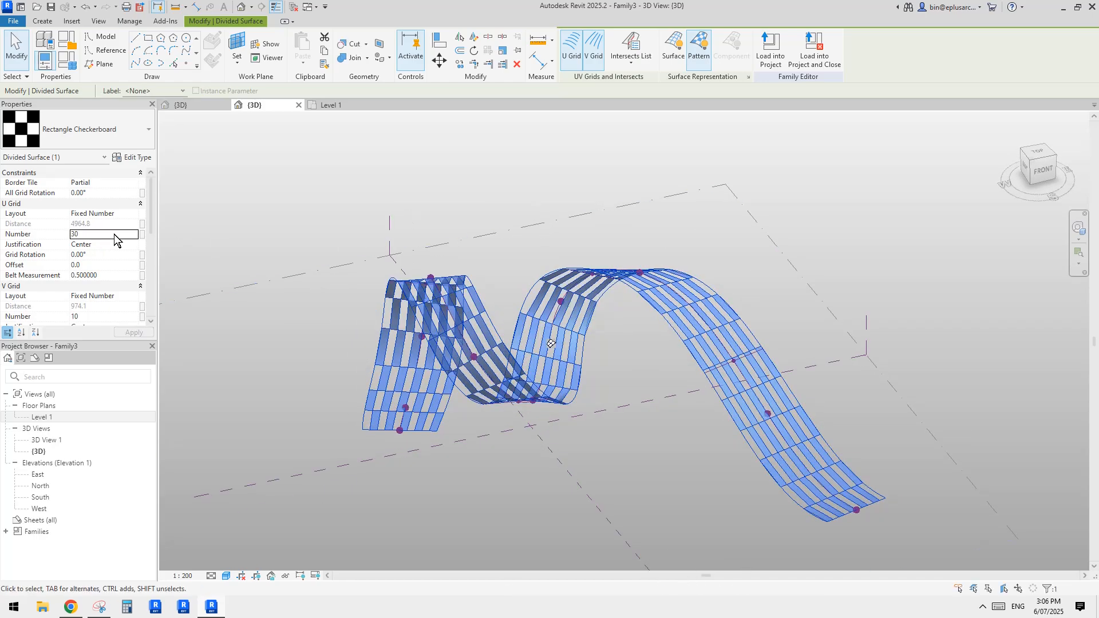
pyautogui.click(112, 233)
pyautogui.write('5')
pyautogui.press('Return')
# Delete the divided surface so the ribbon reads as a plain smooth form again.
pyautogui.keyDown('shift'); pyautogui.moveTo(636, 258); pyautogui.dragTo(704, 271, button='middle'); pyautogui.keyUp('shift')
pyautogui.click(588, 299)
pyautogui.keyDown('shift'); pyautogui.moveTo(588, 298); pyautogui.dragTo(661, 343, button='middle'); pyautogui.keyUp('shift')
pyautogui.click(777, 326)
pyautogui.click(677, 371)
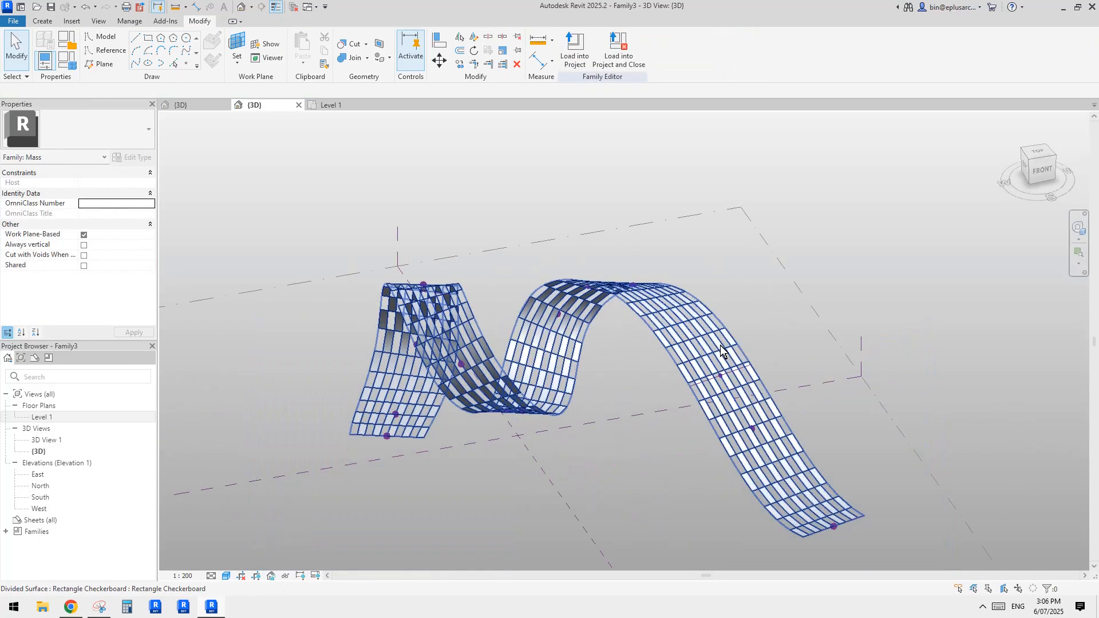
pyautogui.click(726, 352)
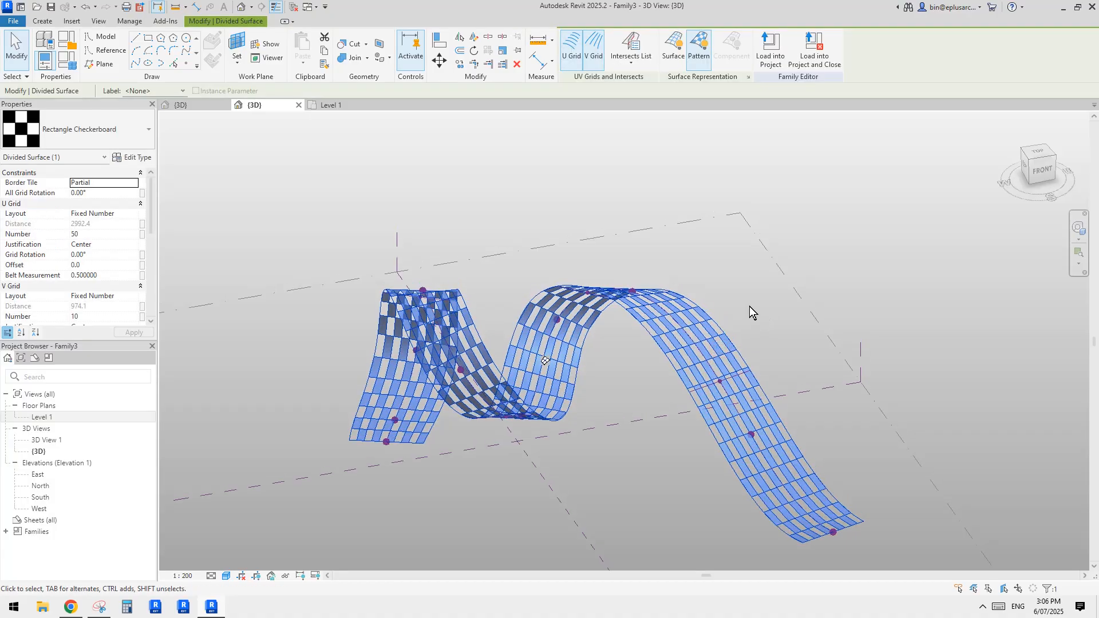
pyautogui.press('Delete')
pyautogui.moveTo(746, 325)
pyautogui.keyDown('shift'); pyautogui.mouseDown(button='middle')
pyautogui.moveTo(682, 328)
pyautogui.moveTo(662, 341)
pyautogui.moveTo(682, 361)
pyautogui.moveTo(653, 364)
pyautogui.mouseUp(button='middle'); pyautogui.keyUp('shift')
pyautogui.scroll(-2, 653, 364)
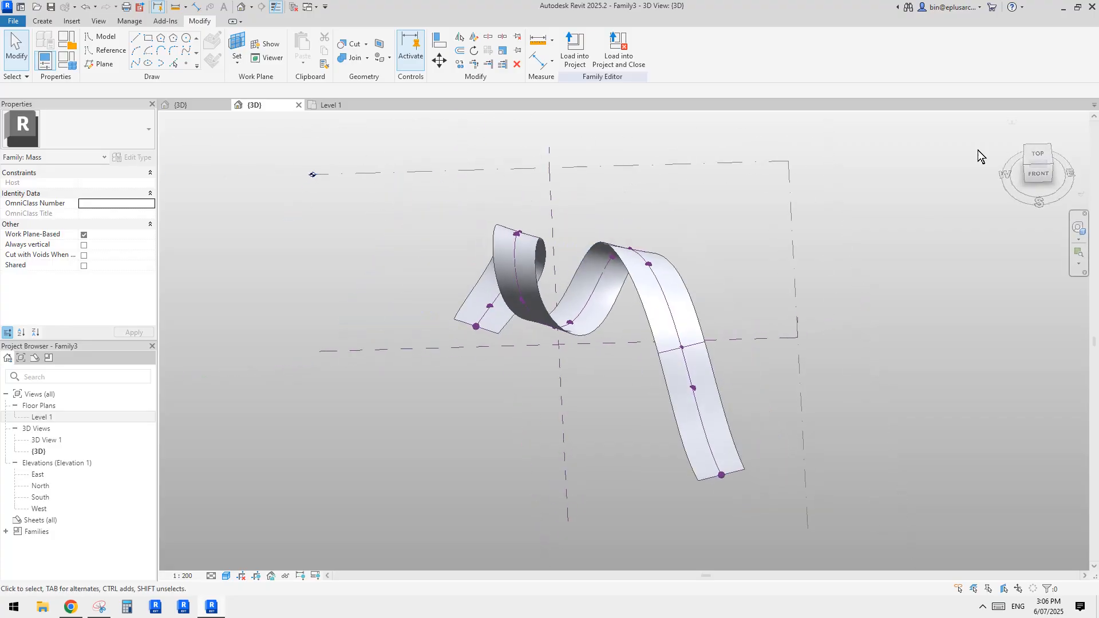
pyautogui.click(1038, 156)
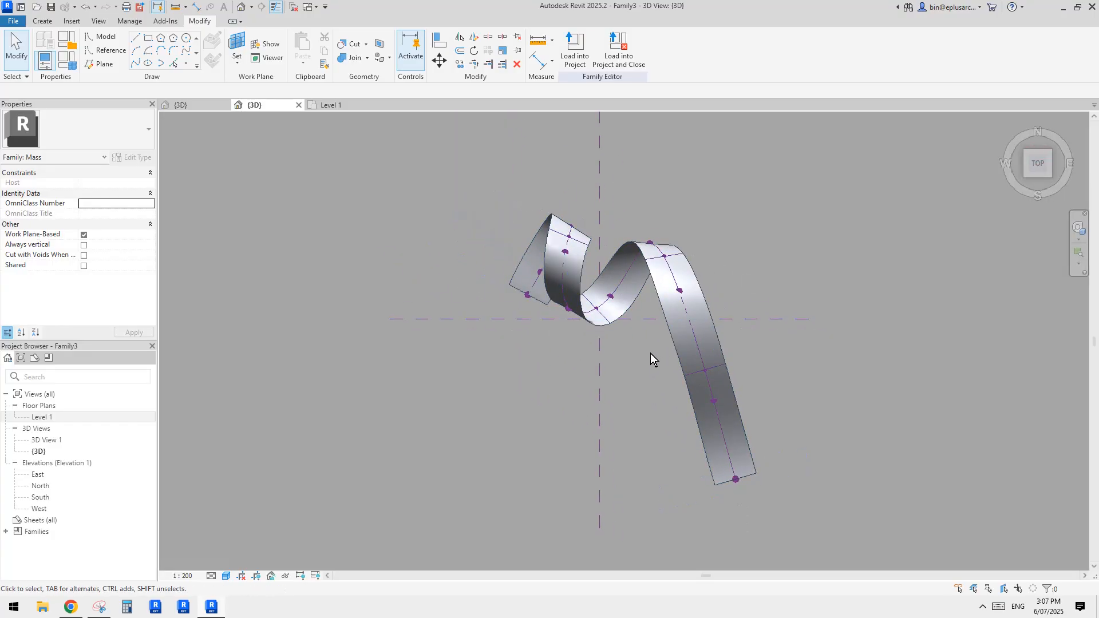
pyautogui.keyDown('shift'); pyautogui.moveTo(650, 354); pyautogui.dragTo(574, 270, button='middle'); pyautogui.keyUp('shift')
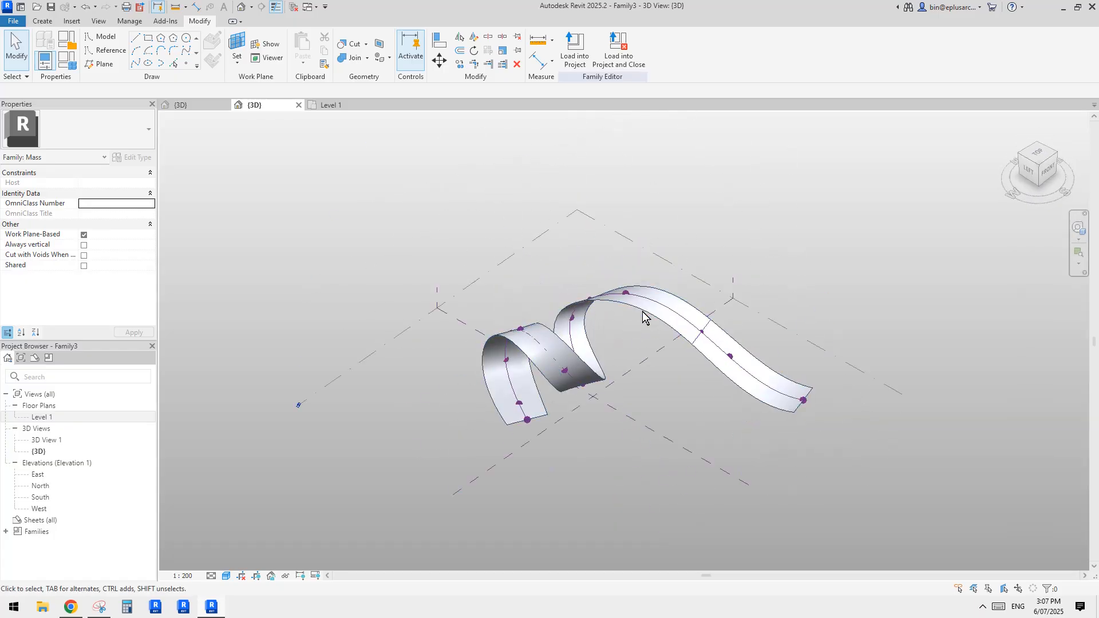
pyautogui.scroll(3, 632, 316)
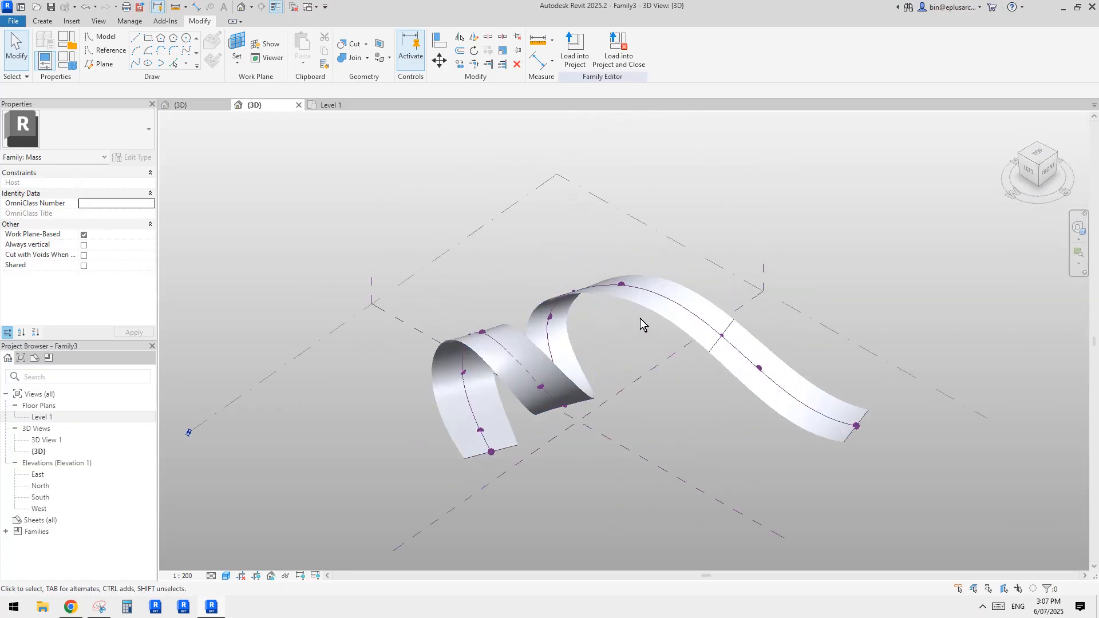
pyautogui.keyDown('shift'); pyautogui.moveTo(622, 283); pyautogui.dragTo(628, 350, button='middle'); pyautogui.keyUp('shift')
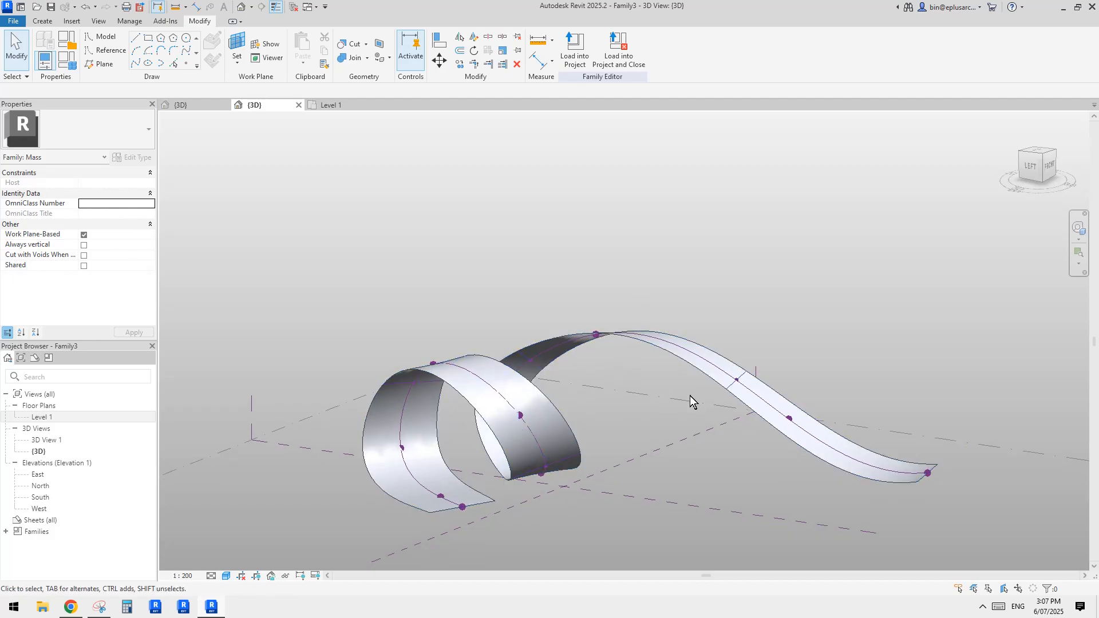
pyautogui.keyDown('shift'); pyautogui.moveTo(892, 473); pyautogui.dragTo(885, 495, button='middle'); pyautogui.keyUp('shift')
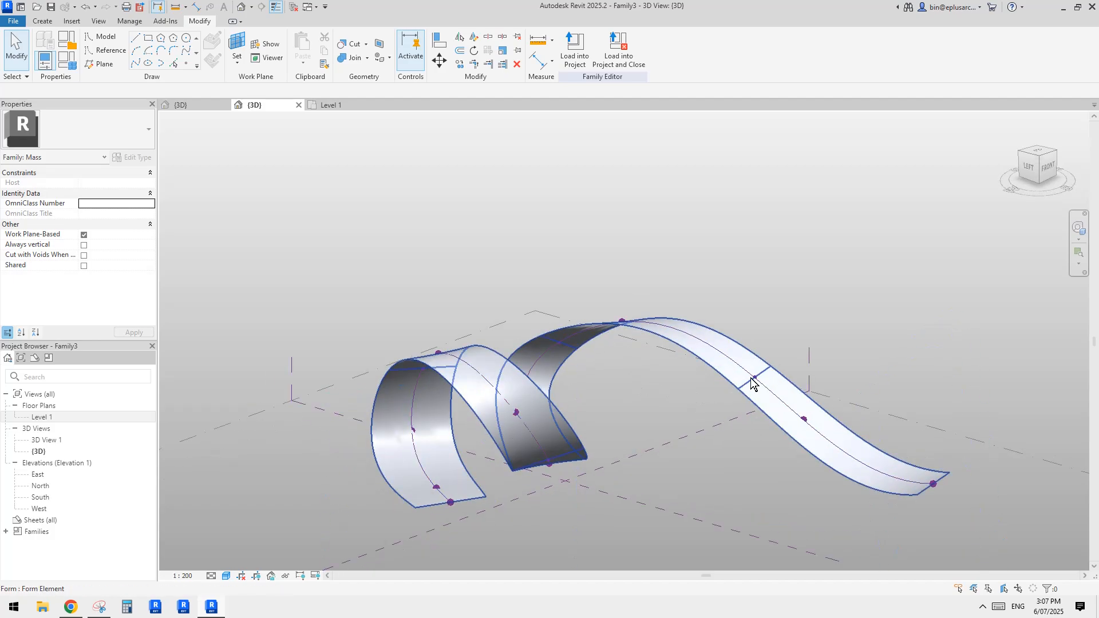
pyautogui.click(719, 390)
pyautogui.keyDown('shift'); pyautogui.moveTo(719, 404); pyautogui.dragTo(695, 438, button='middle'); pyautogui.keyUp('shift')
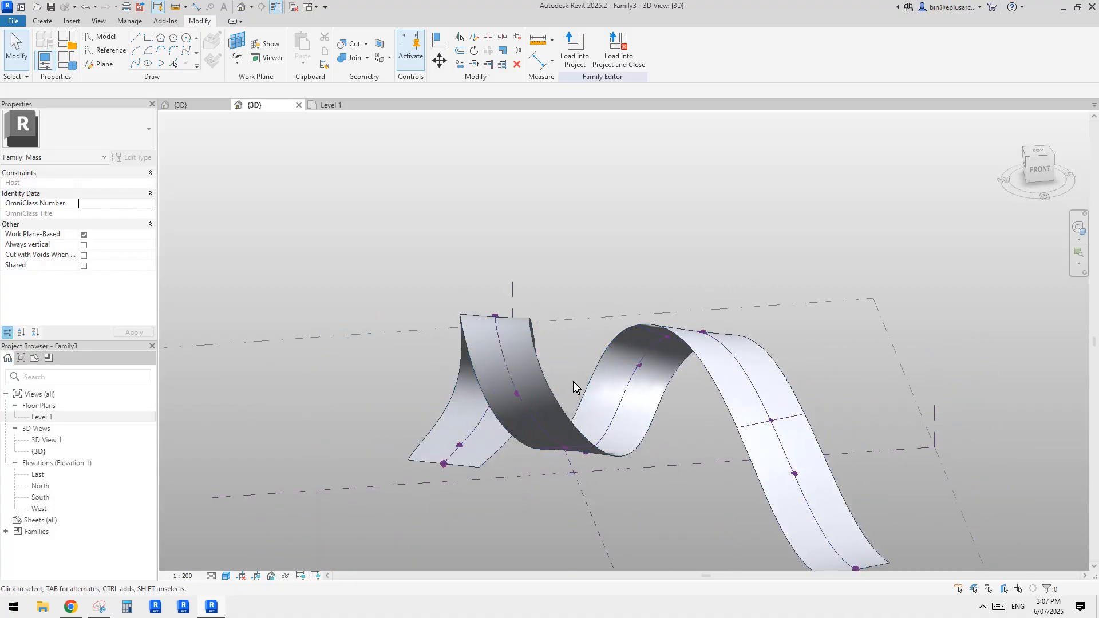
pyautogui.click(640, 395)
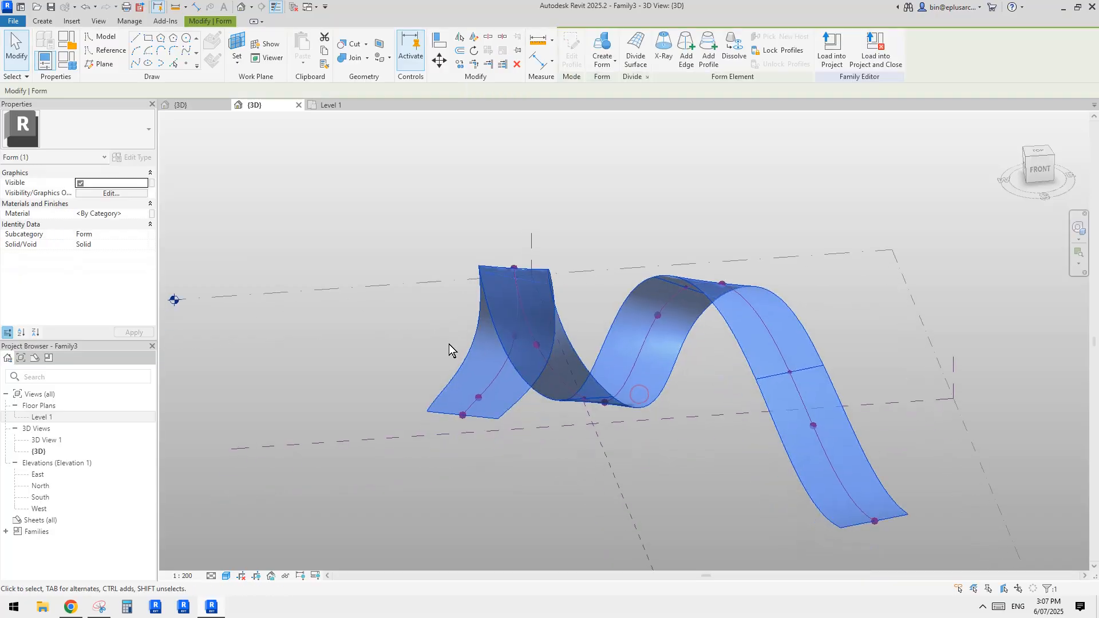
pyautogui.moveTo(533, 340)
pyautogui.keyDown('shift'); pyautogui.mouseDown(button='middle')
pyautogui.moveTo(760, 373)
pyautogui.moveTo(705, 387)
pyautogui.mouseUp(button='middle'); pyautogui.keyUp('shift')
pyautogui.scroll(3, 693, 404)
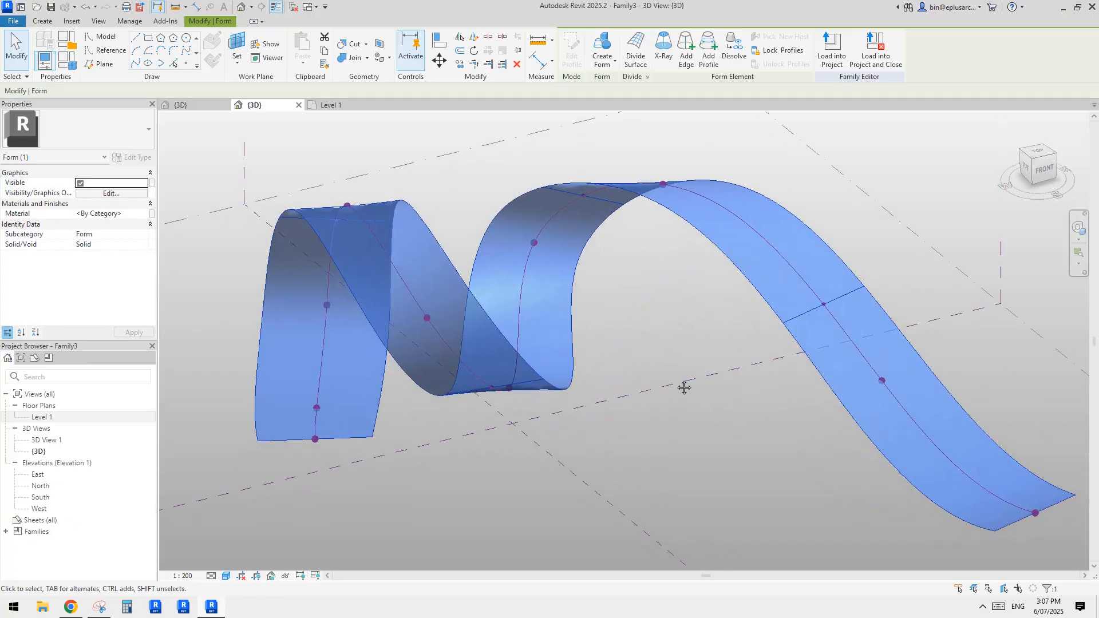
pyautogui.click(692, 405)
pyautogui.moveTo(606, 395)
pyautogui.keyDown('shift'); pyautogui.mouseDown(button='middle')
pyautogui.moveTo(576, 333)
pyautogui.moveTo(451, 339)
pyautogui.moveTo(820, 321)
pyautogui.moveTo(468, 406)
pyautogui.mouseUp(button='middle'); pyautogui.keyUp('shift')
pyautogui.scroll(4, 451, 414)
pyautogui.scroll(-3, 448, 407)
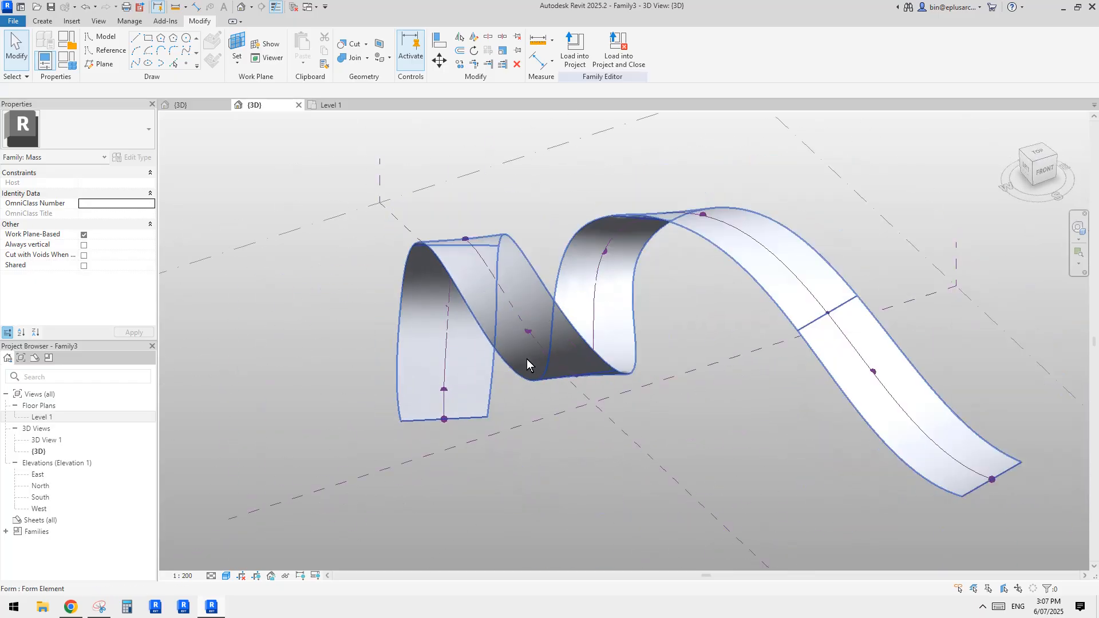
pyautogui.scroll(3, 721, 309)
pyautogui.scroll(-4, 720, 310)
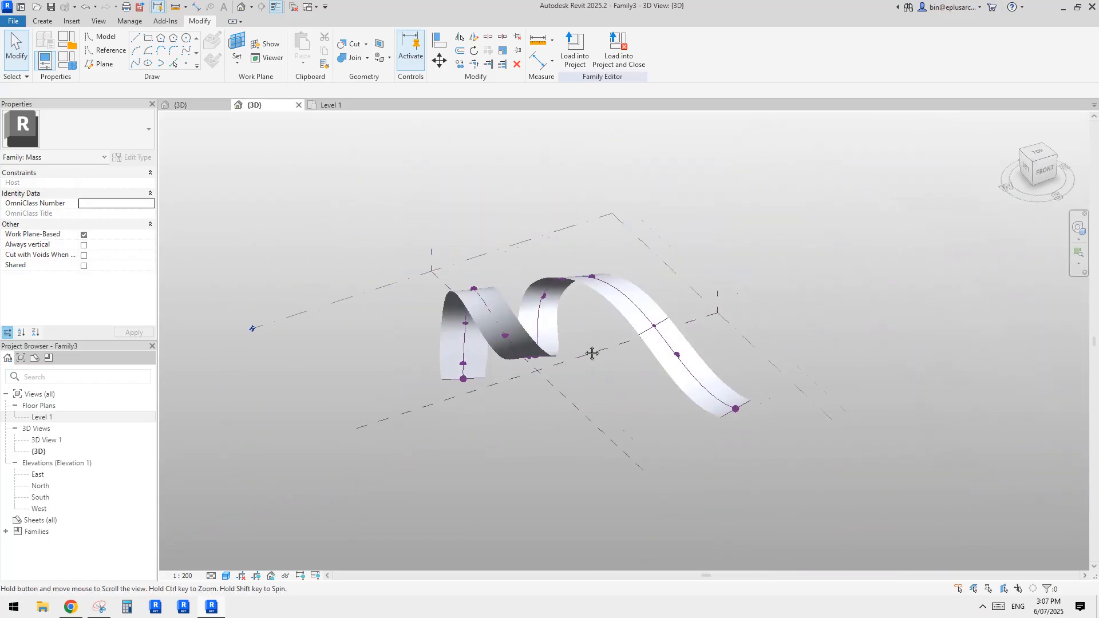
pyautogui.scroll(2, 469, 378)
# Lengthen the near-end profile line of the ribbon from 10000 to 12000.
pyautogui.click(466, 374)
pyautogui.scroll(4, 466, 374)
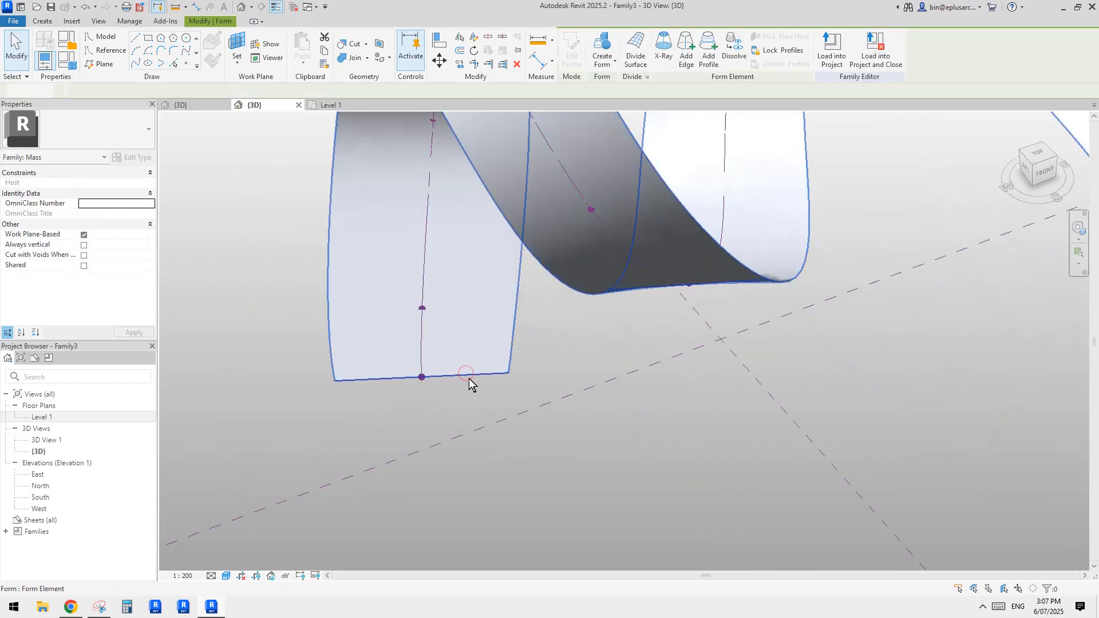
pyautogui.click(458, 376)
pyautogui.keyDown('shift'); pyautogui.moveTo(468, 383); pyautogui.dragTo(515, 344, button='middle'); pyautogui.keyUp('shift')
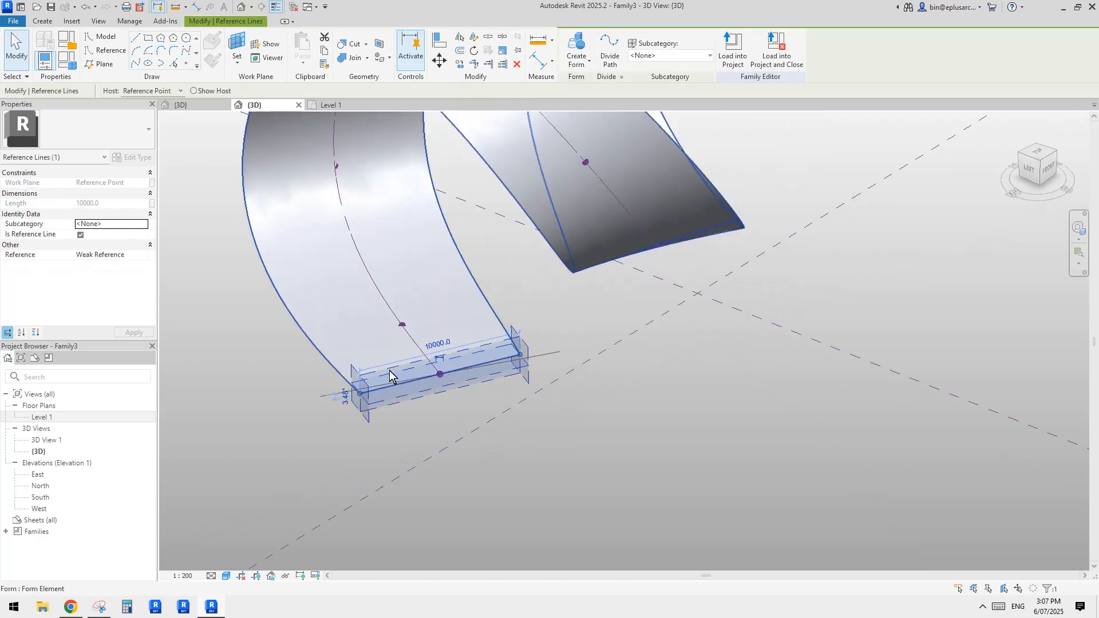
pyautogui.click(427, 349)
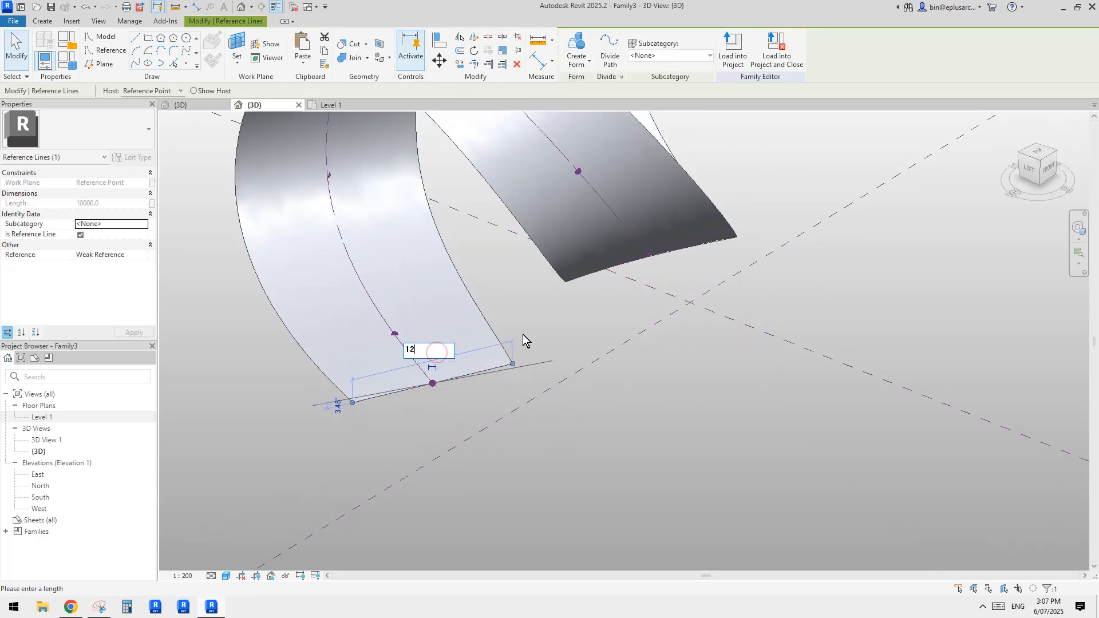
pyautogui.write('12000')
pyautogui.press('Return')
pyautogui.click(567, 321)
pyautogui.scroll(-4, 568, 321)
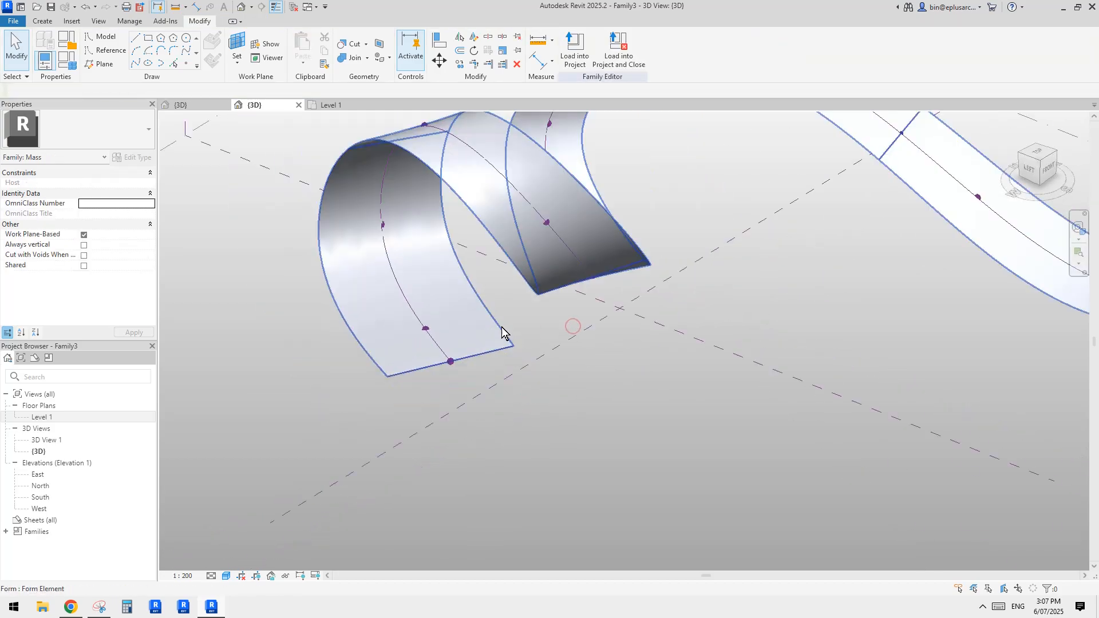
pyautogui.moveTo(515, 326)
pyautogui.keyDown('shift'); pyautogui.mouseDown(button='middle')
pyautogui.moveTo(658, 308)
pyautogui.moveTo(705, 335)
pyautogui.mouseUp(button='middle'); pyautogui.keyUp('shift')
# Lengthen the far-end profile line to 12000 so both ends flare wider.
pyautogui.click(763, 338)
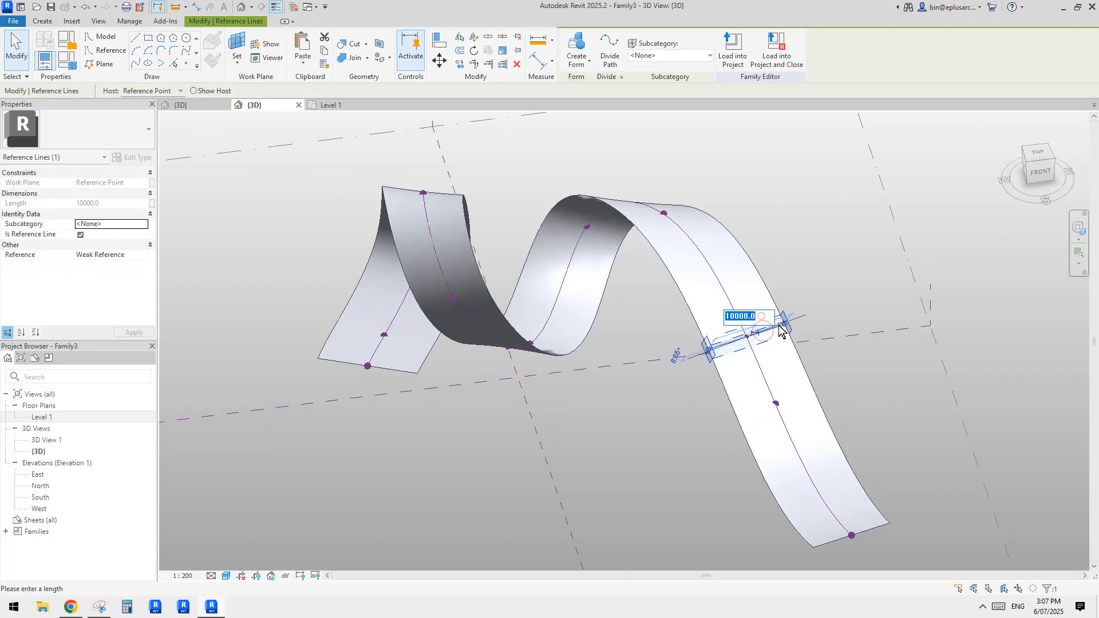
pyautogui.moveTo(781, 333); pyautogui.dragTo(713, 249, button='middle')
pyautogui.click(797, 434)
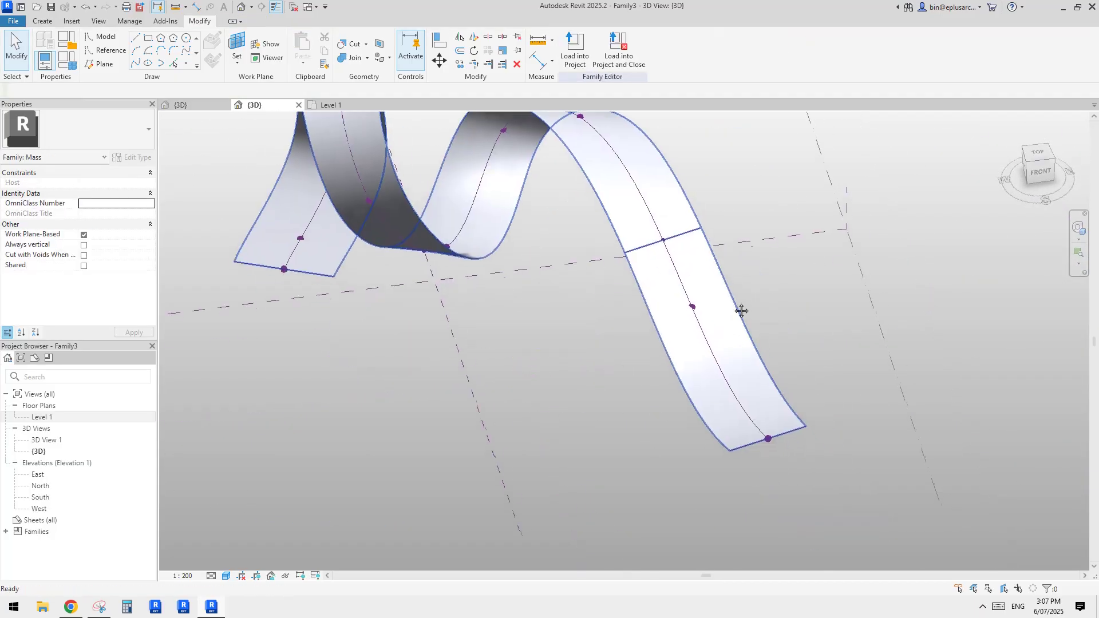
pyautogui.click(792, 430)
pyautogui.click(760, 412)
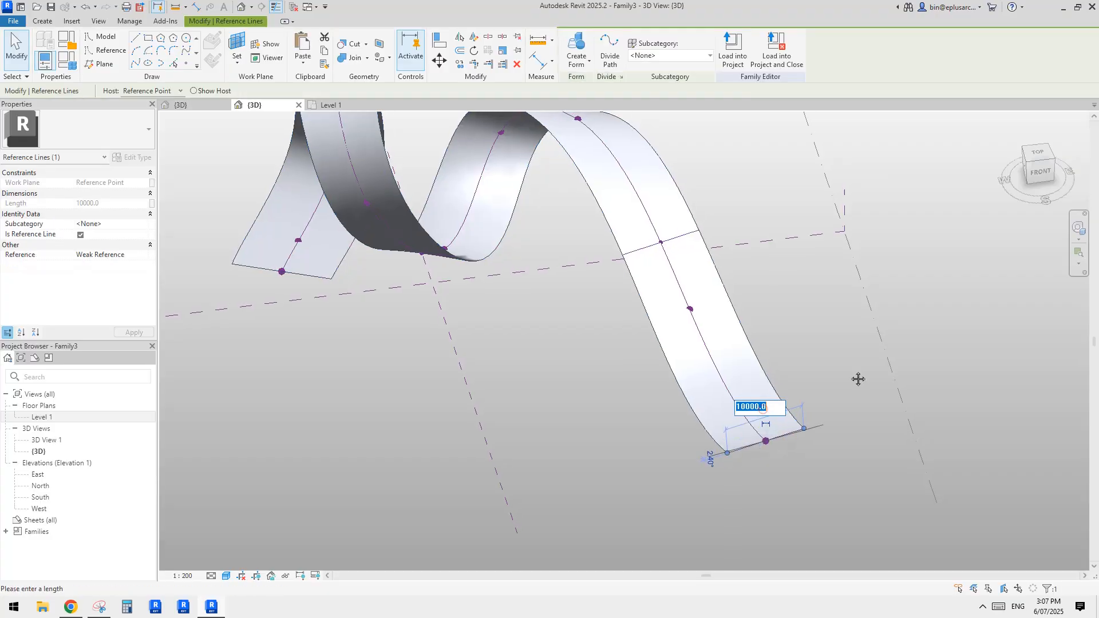
pyautogui.write('12000')
pyautogui.press('Return')
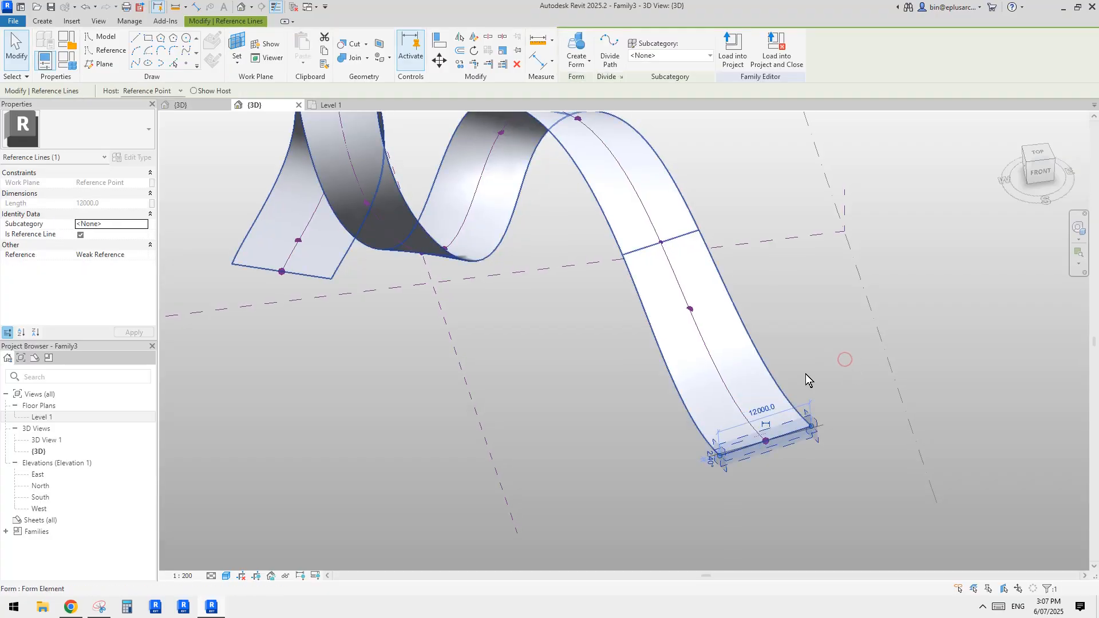
pyautogui.click(806, 374)
pyautogui.moveTo(806, 370)
pyautogui.keyDown('shift'); pyautogui.mouseDown(button='middle')
pyautogui.moveTo(712, 298)
pyautogui.moveTo(603, 323)
pyautogui.moveTo(621, 331)
pyautogui.mouseUp(button='middle'); pyautogui.keyUp('shift')
pyautogui.scroll(2, 621, 330)
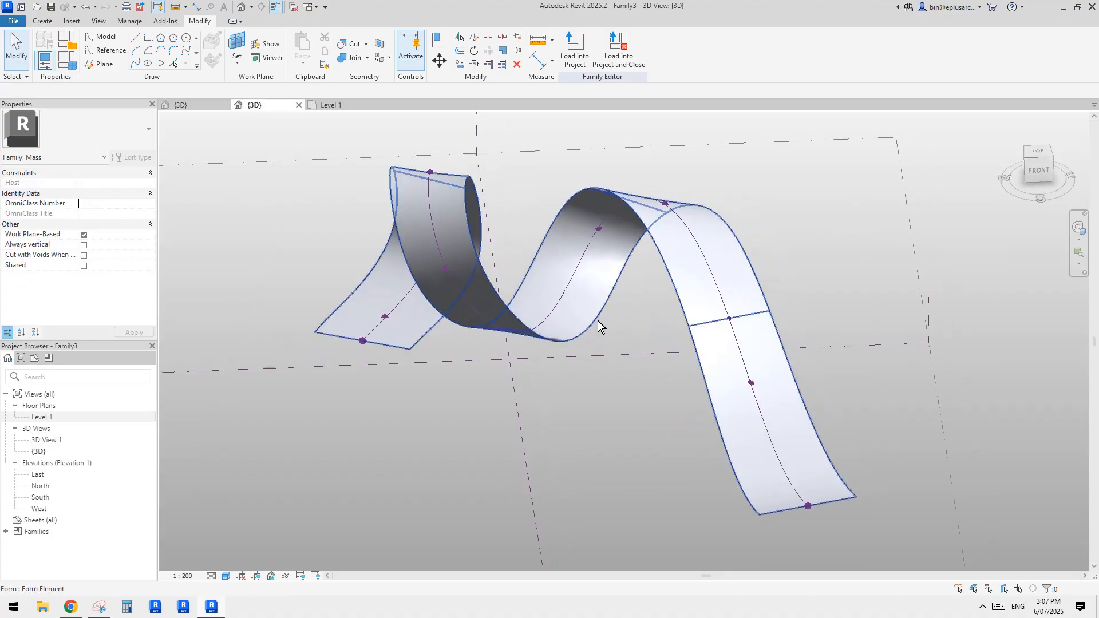